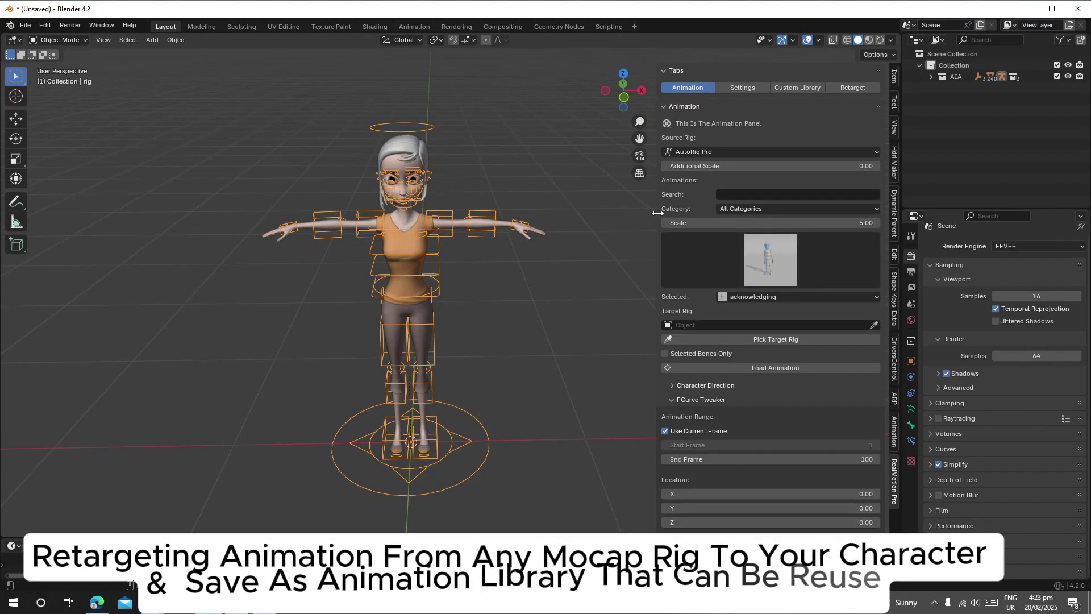
- Widen the RealMotion Pro sidebar and go through its Settings and Custom Library pages to the Retarget page
{"action": "left_click_drag", "start_coordinate": [658, 194], "coordinate": [585, 200]}
{"action": "scroll", "coordinate": [445, 198], "scroll_direction": "up", "scroll_amount": 1}
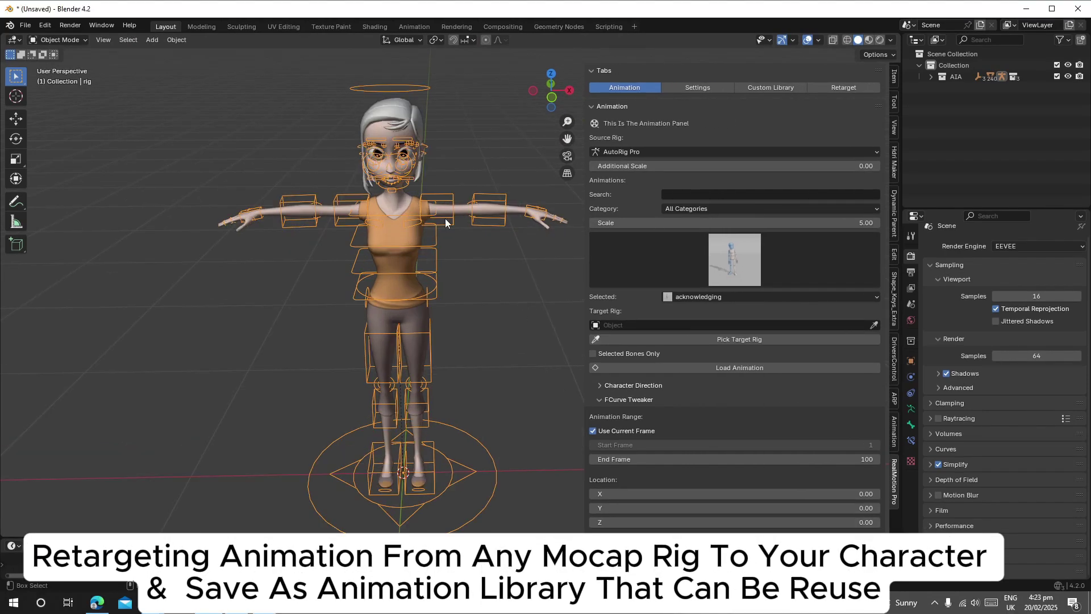
{"action": "middle_click_drag", "start_coordinate": [445, 199], "coordinate": [427, 184], "text": "shift"}
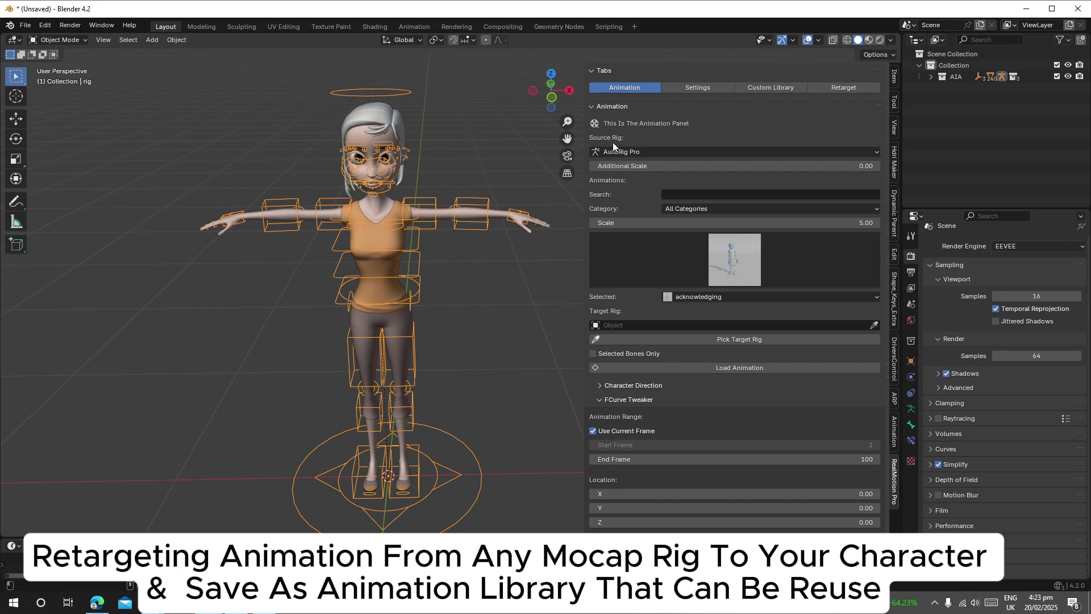
{"action": "left_click", "coordinate": [687, 88]}
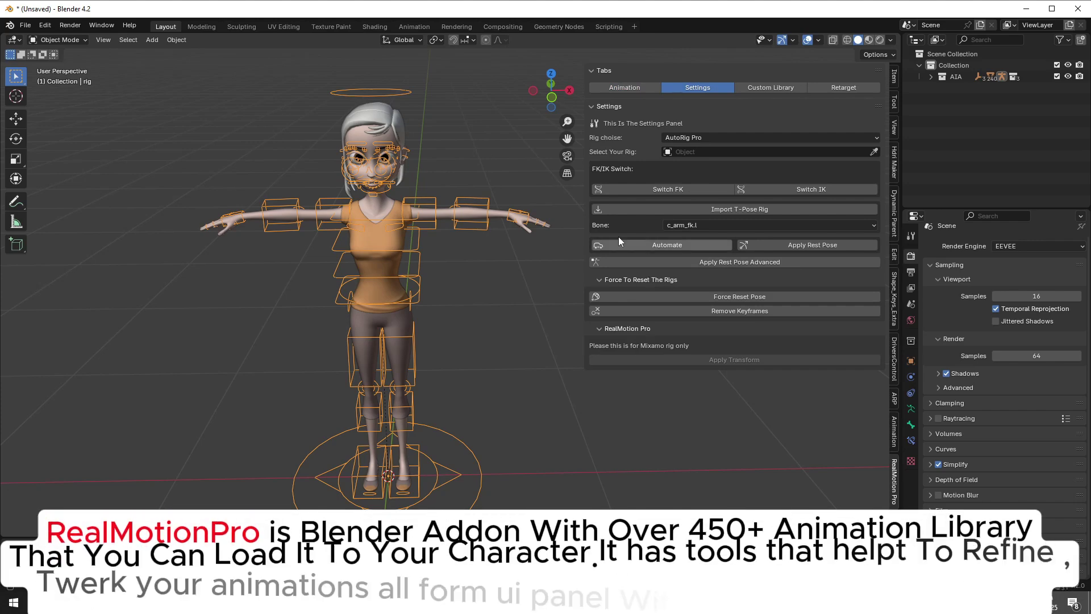
{"action": "left_click", "coordinate": [762, 88]}
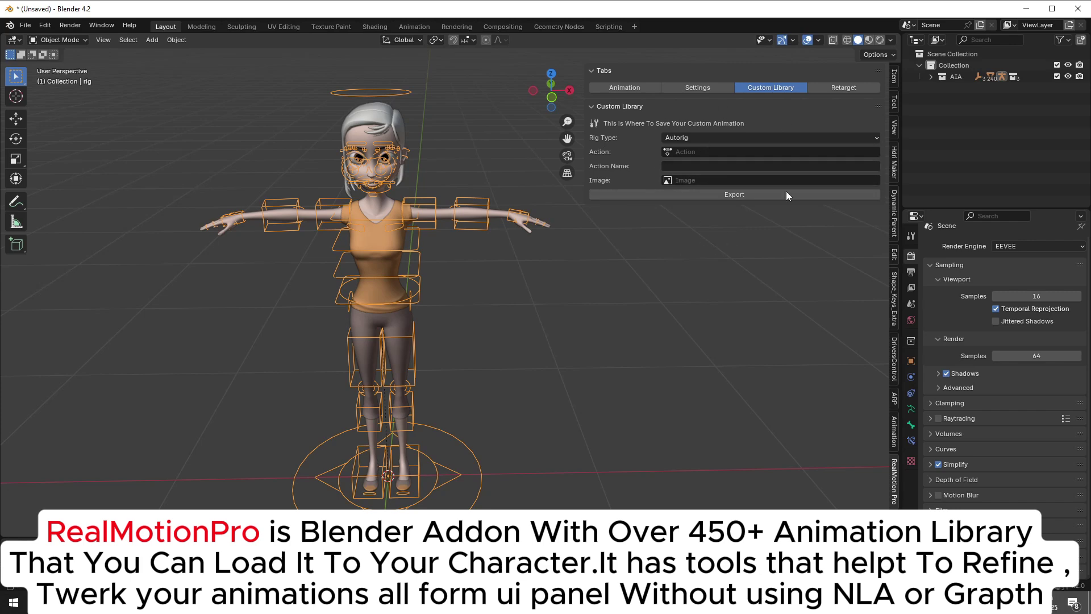
{"action": "left_click", "coordinate": [844, 90]}
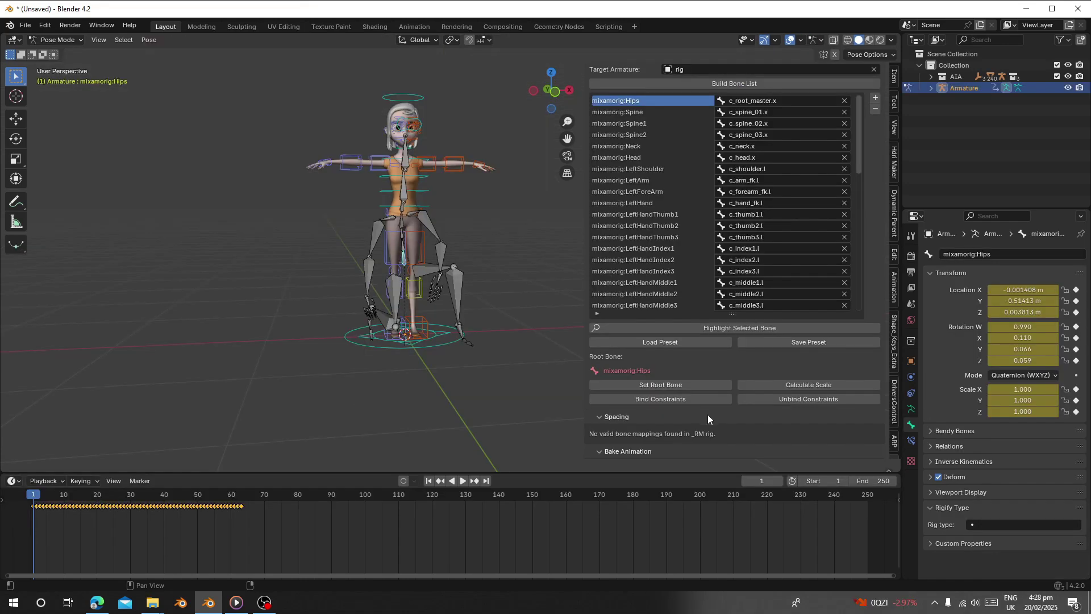
- Hide the viewport overlays and play the retargeted animation to examine the character's motion from the start
{"action": "middle_click_drag", "start_coordinate": [284, 234], "coordinate": [302, 219]}
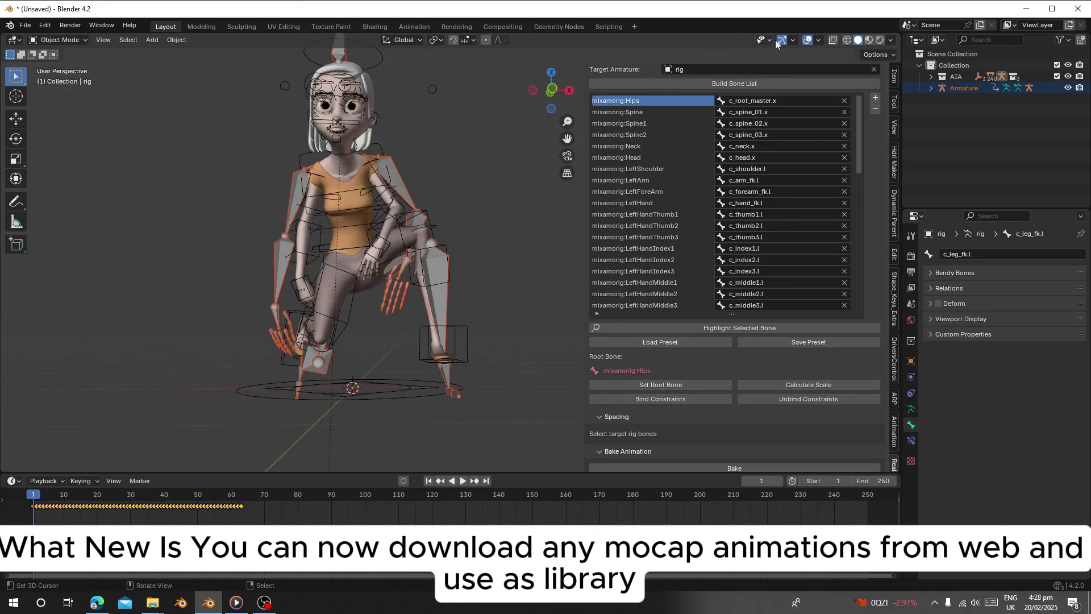
{"action": "left_click", "coordinate": [807, 40]}
{"action": "key", "text": "space"}
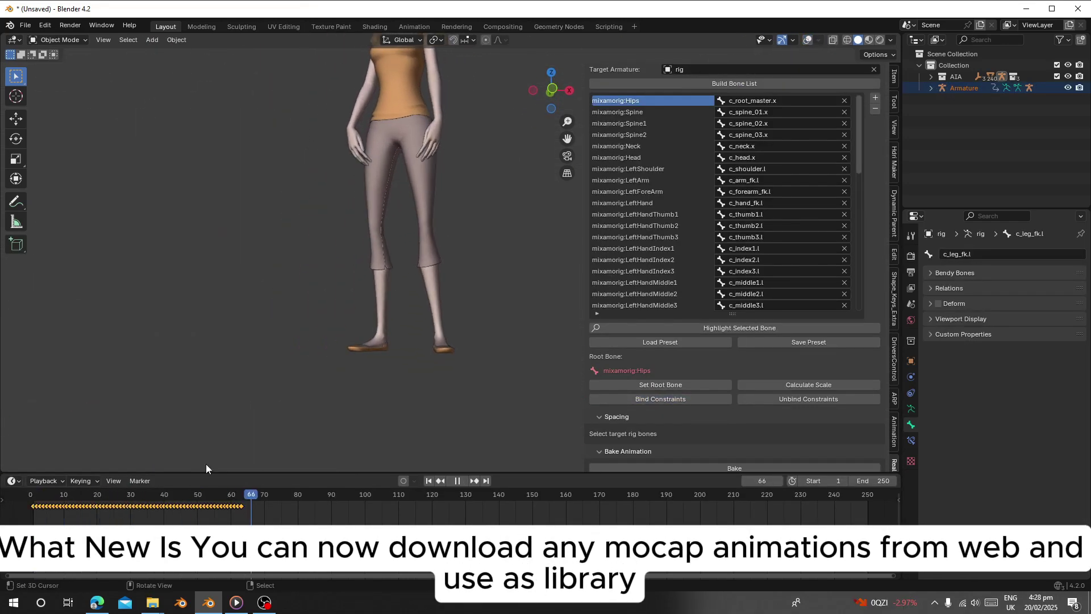
{"action": "left_click", "coordinate": [43, 495]}
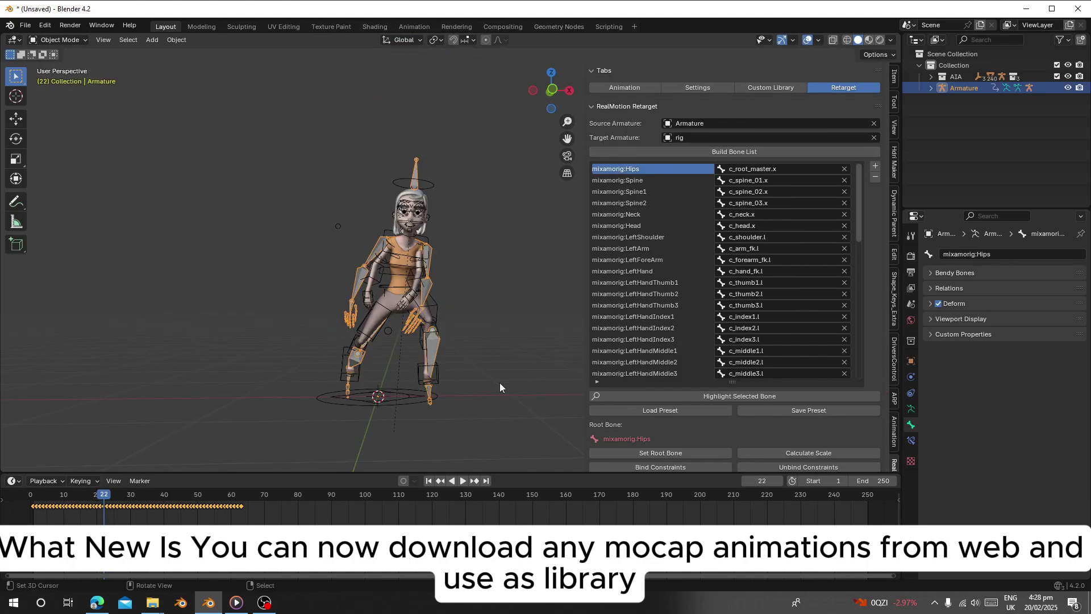
- Move the source armature away from the world origin and play the animation to check how the character follows
{"action": "middle_click_drag", "start_coordinate": [500, 387], "coordinate": [452, 367]}
{"action": "key", "text": "g"}
{"action": "left_click", "coordinate": [145, 292]}
{"action": "key", "text": "space"}
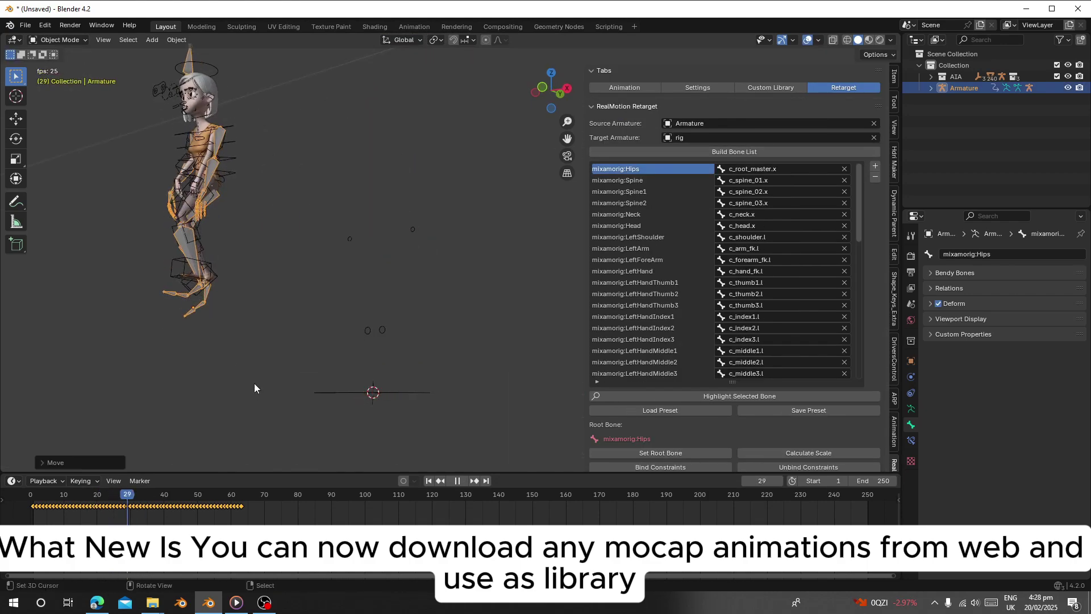
{"action": "left_click", "coordinate": [79, 526]}
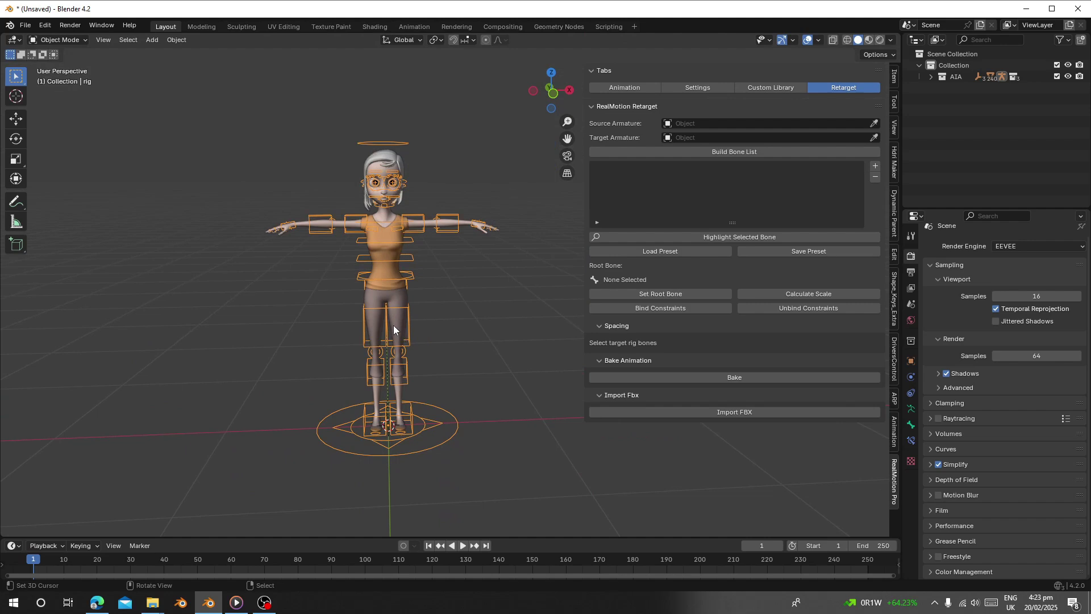
- Switch to the browser and examine the movement library and filter categories on Mocap.market
{"action": "left_click", "coordinate": [101, 597]}
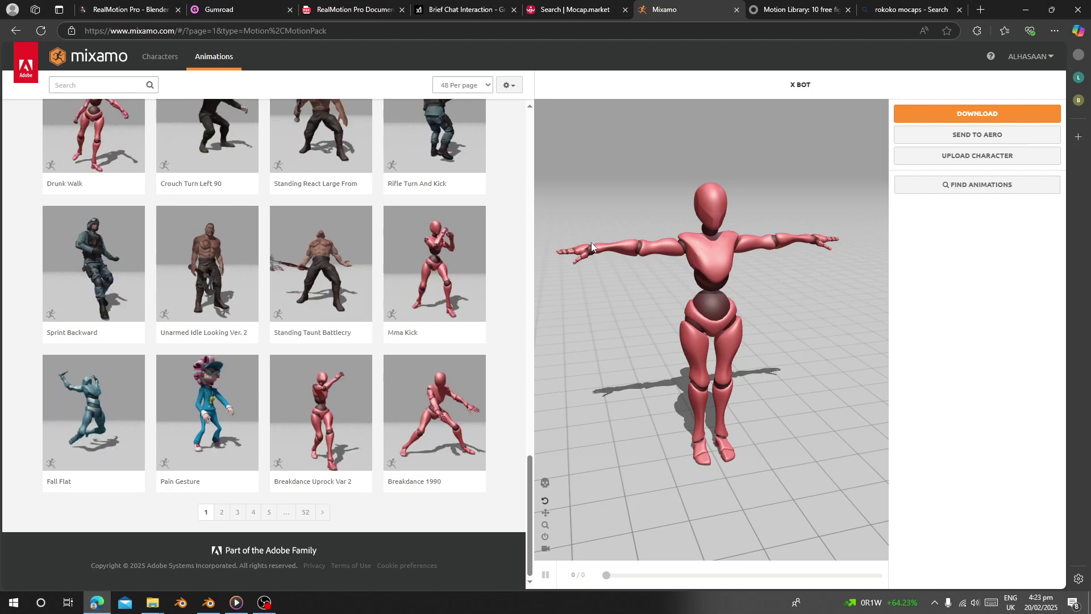
{"action": "left_click", "coordinate": [574, 9]}
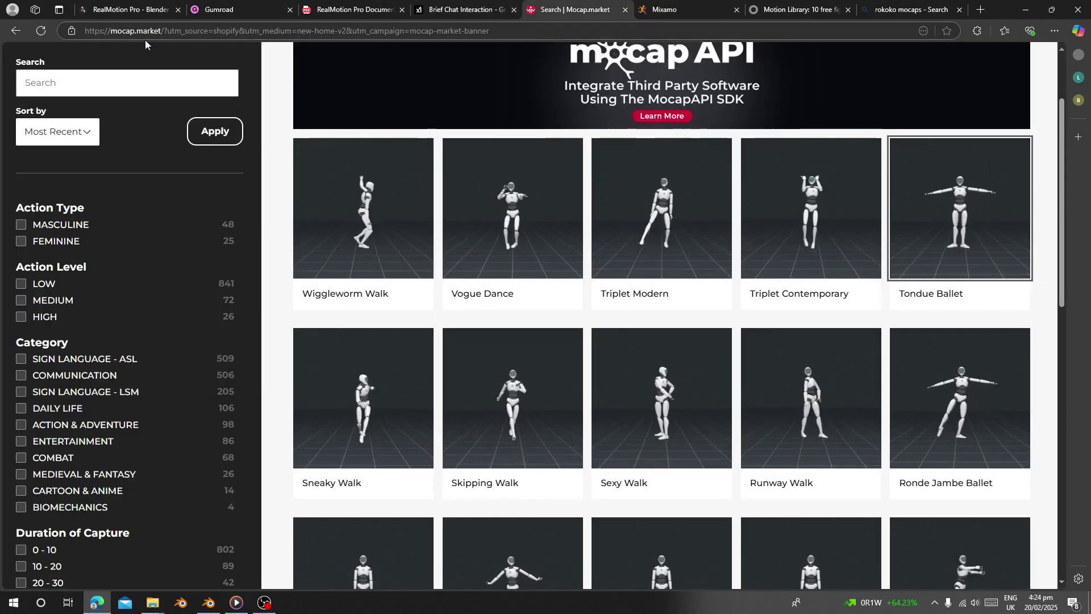
{"action": "scroll", "coordinate": [517, 257], "scroll_direction": "down", "scroll_amount": 1}
{"action": "scroll", "coordinate": [518, 257], "scroll_direction": "down", "scroll_amount": 12}
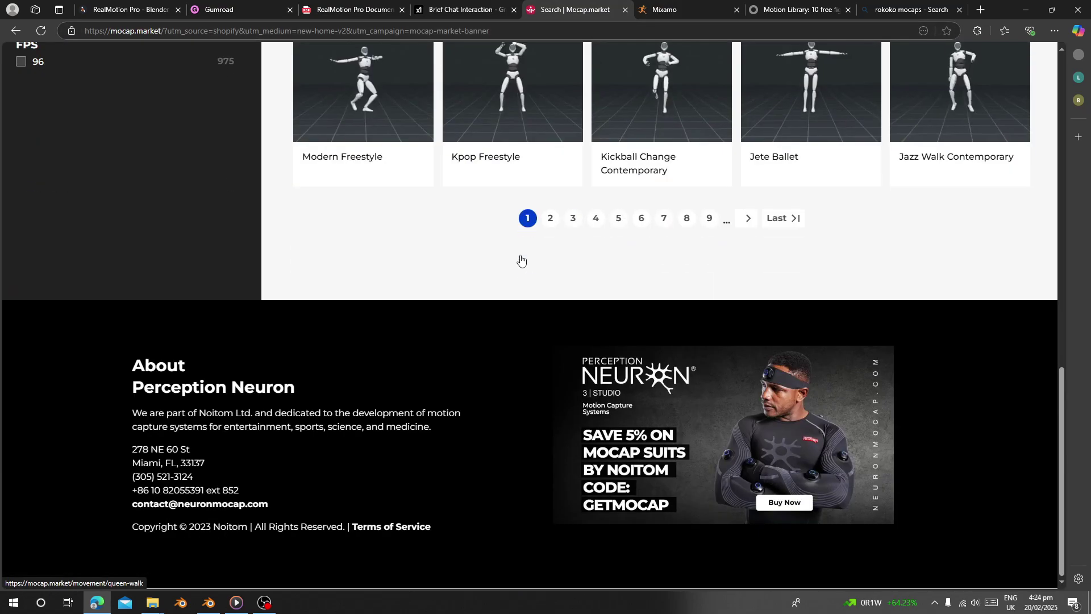
{"action": "scroll", "coordinate": [521, 259], "scroll_direction": "up", "scroll_amount": 15}
{"action": "scroll", "coordinate": [521, 259], "scroll_direction": "down", "scroll_amount": 3}
{"action": "scroll", "coordinate": [477, 352], "scroll_direction": "down", "scroll_amount": 3}
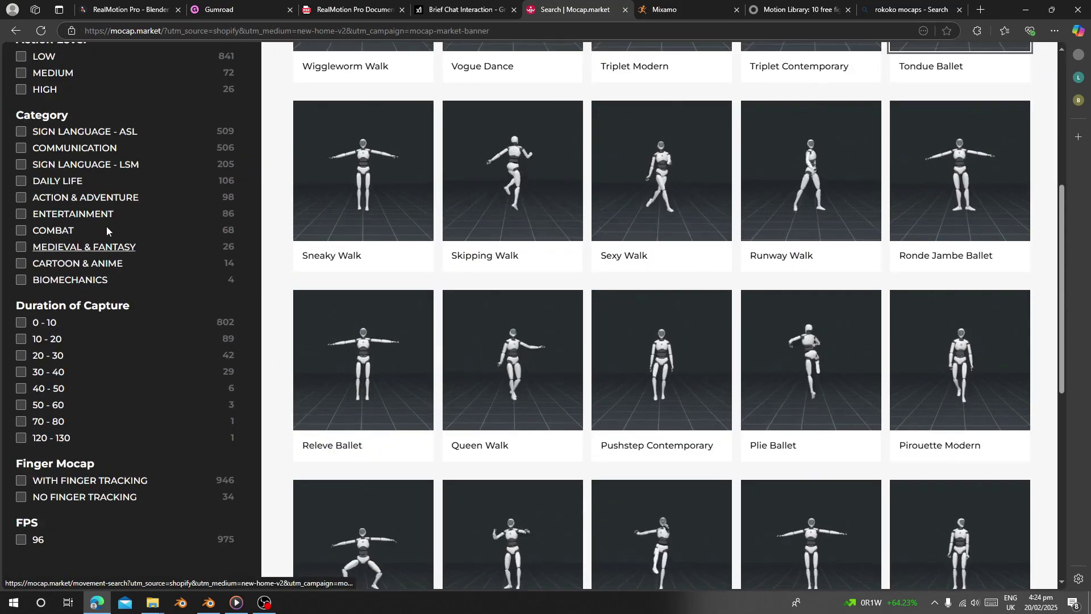
{"action": "scroll", "coordinate": [879, 468], "scroll_direction": "up", "scroll_amount": 5}
{"action": "scroll", "coordinate": [819, 446], "scroll_direction": "down", "scroll_amount": 5}
{"action": "scroll", "coordinate": [582, 405], "scroll_direction": "up", "scroll_amount": 6}
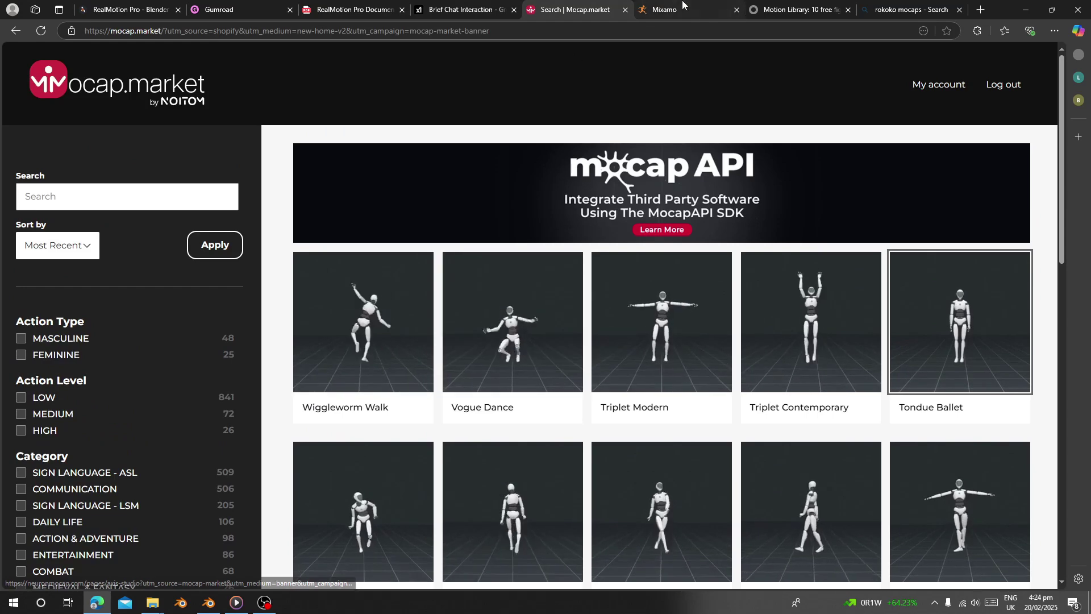
- Open Rokoko's free 3D assets page and look through the free mocap animation packs
{"action": "left_click", "coordinate": [801, 12]}
{"action": "mouse_move", "coordinate": [214, 83]}
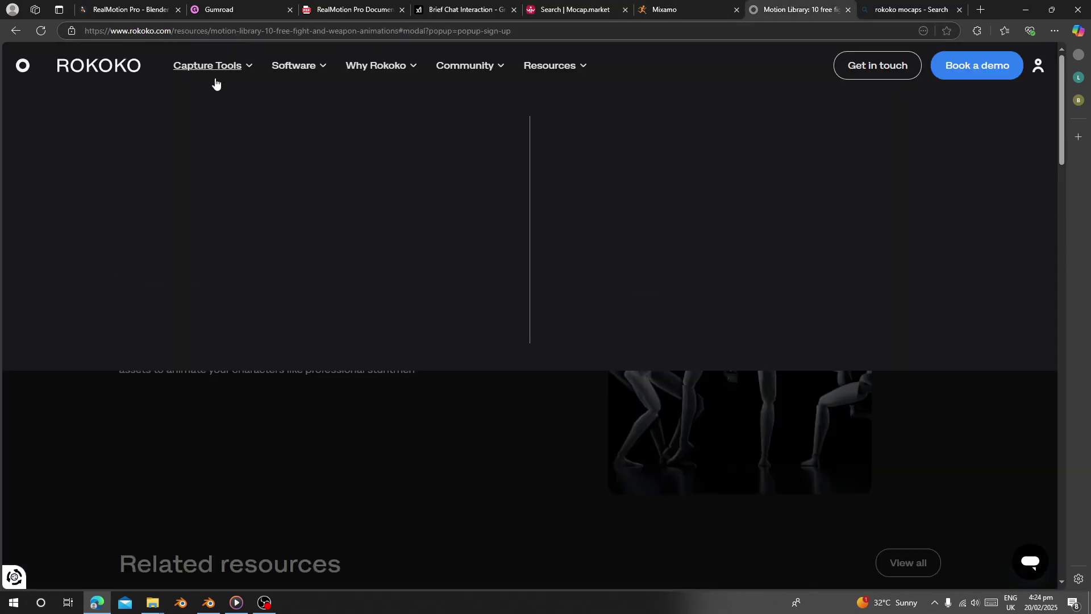
{"action": "mouse_move", "coordinate": [564, 68]}
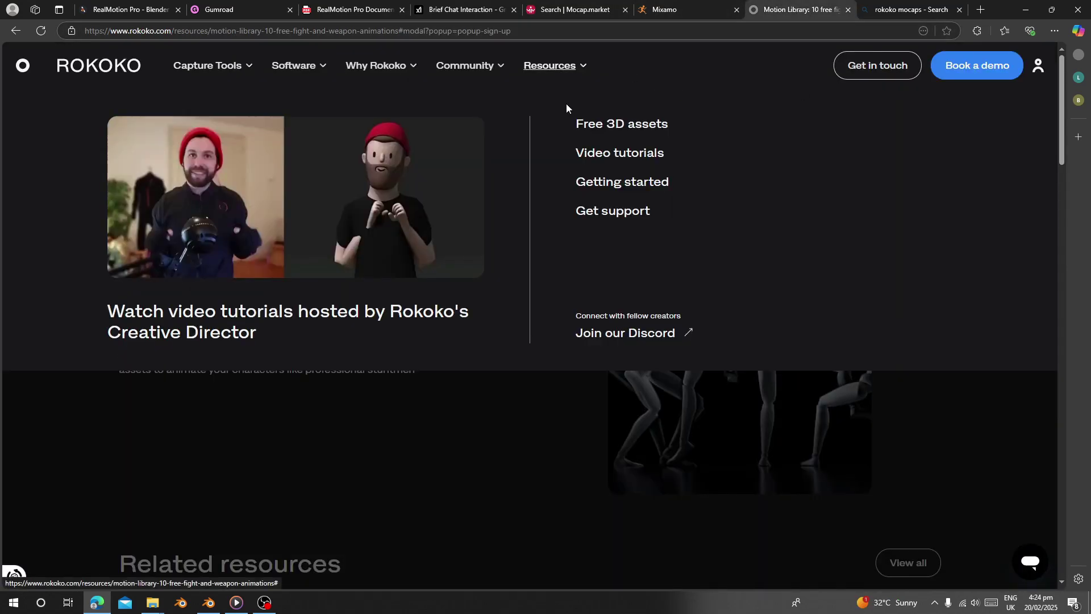
{"action": "left_click", "coordinate": [618, 128]}
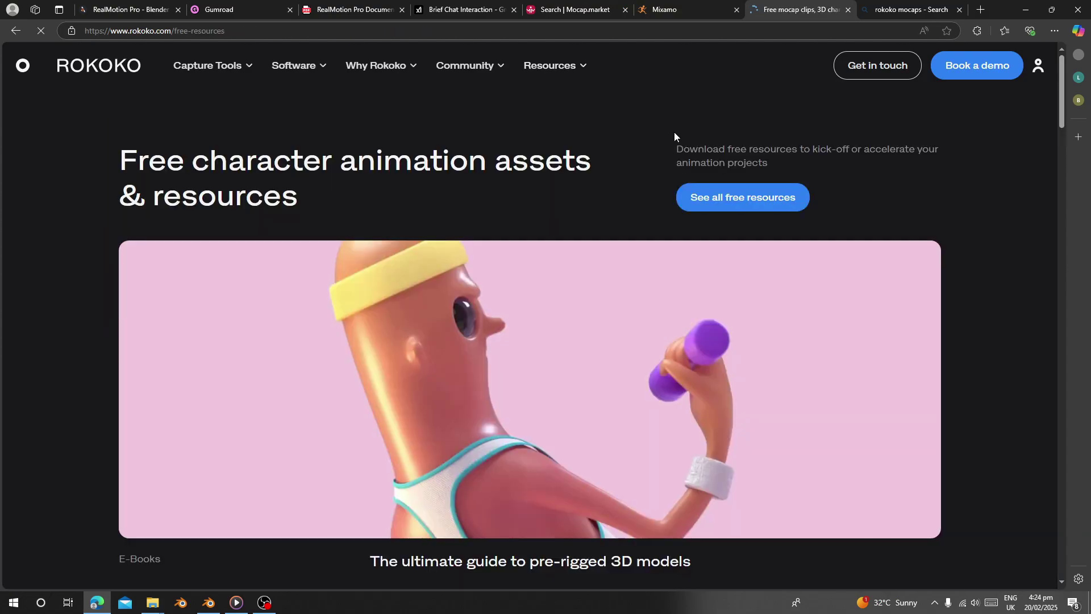
{"action": "scroll", "coordinate": [262, 375], "scroll_direction": "down", "scroll_amount": 14}
{"action": "scroll", "coordinate": [255, 365], "scroll_direction": "down", "scroll_amount": 4}
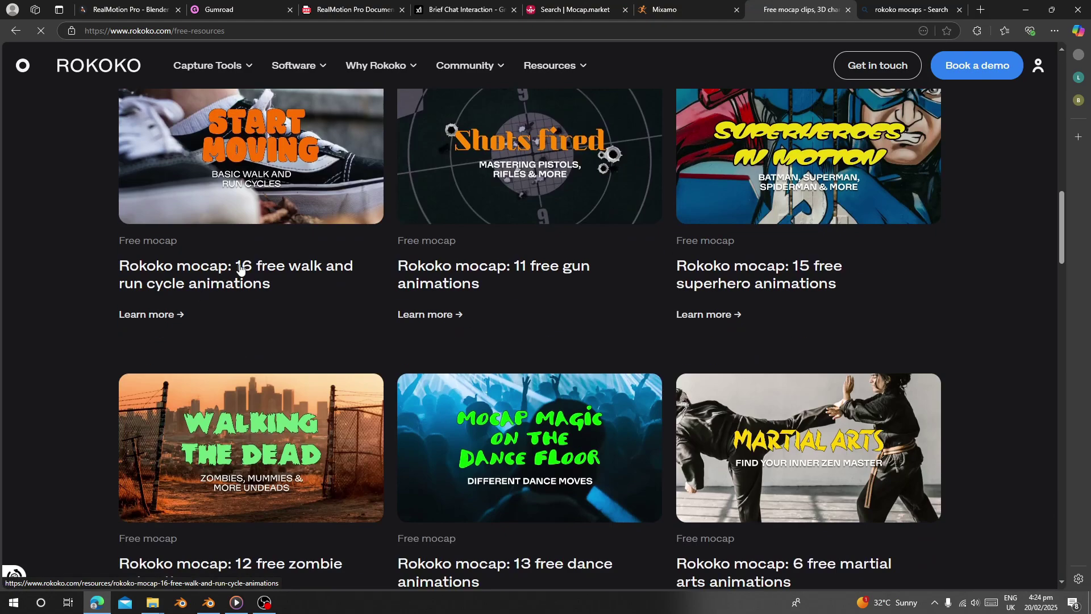
{"action": "scroll", "coordinate": [352, 317], "scroll_direction": "down", "scroll_amount": 4}
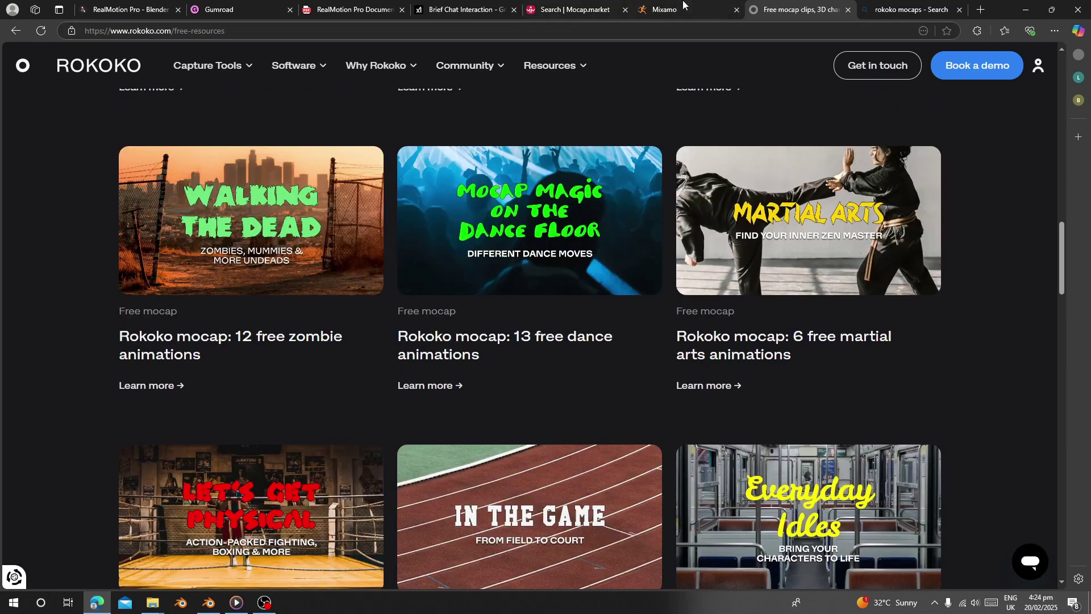
- Return to Mixamo and select the Crouch To Stand animation for the X Bot character
{"action": "left_click", "coordinate": [683, 5]}
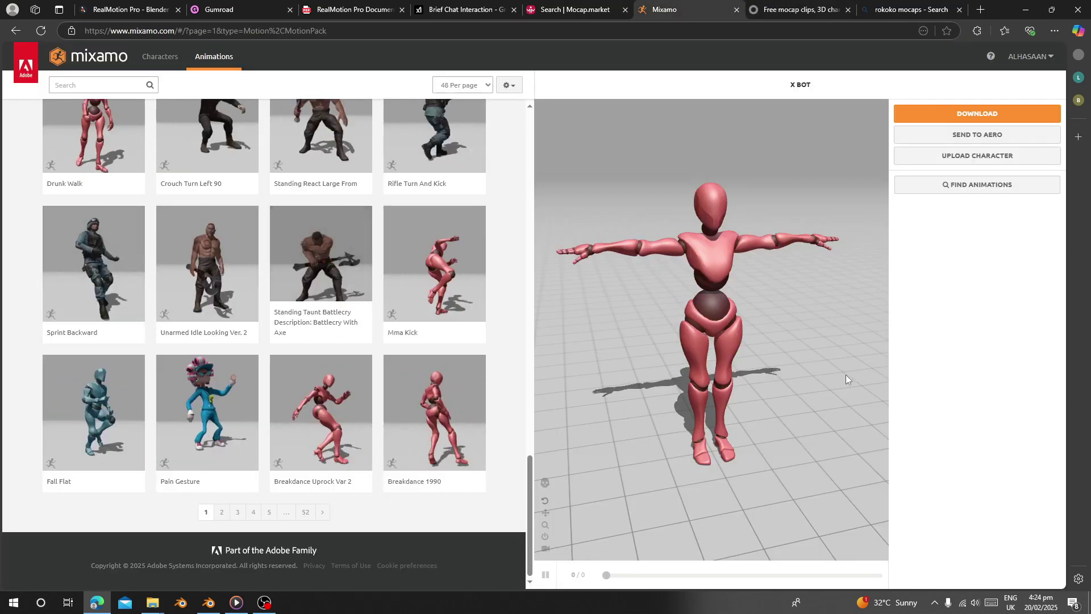
{"action": "scroll", "coordinate": [476, 203], "scroll_direction": "up", "scroll_amount": 4}
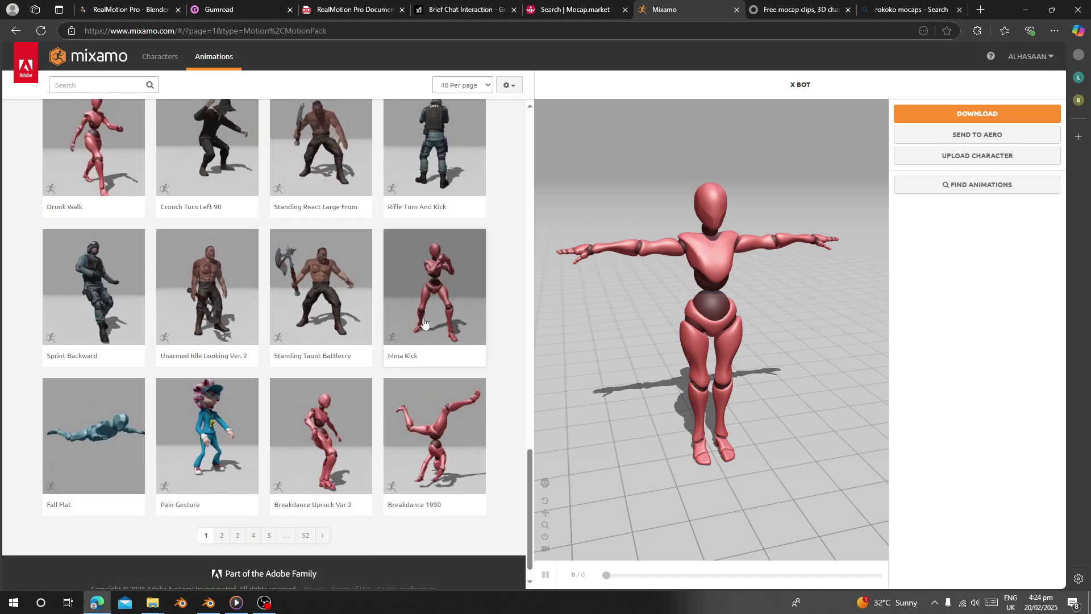
{"action": "scroll", "coordinate": [449, 284], "scroll_direction": "up", "scroll_amount": 4}
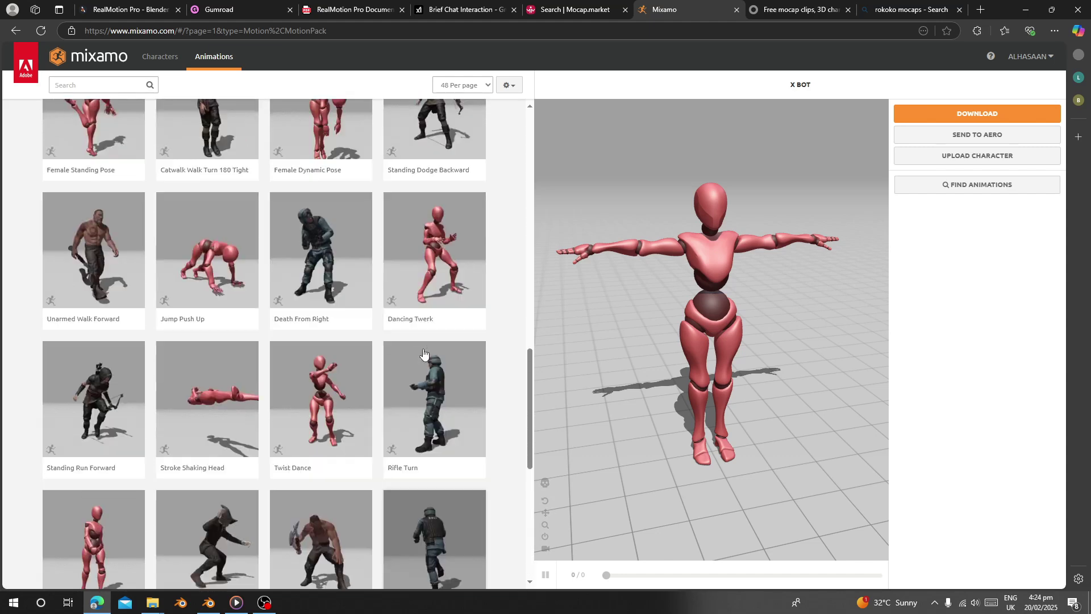
{"action": "scroll", "coordinate": [424, 353], "scroll_direction": "up", "scroll_amount": 10}
{"action": "left_click", "coordinate": [423, 353]}
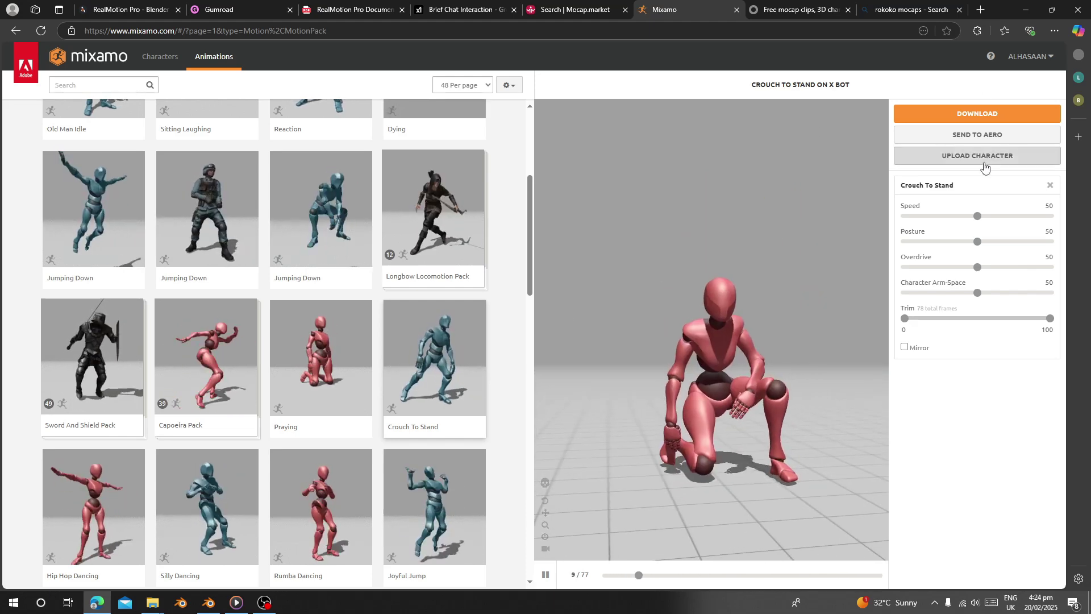
- Download the Crouch To Stand animation as FBX Binary, without skin, at 24 frames per second
{"action": "left_click", "coordinate": [961, 115]}
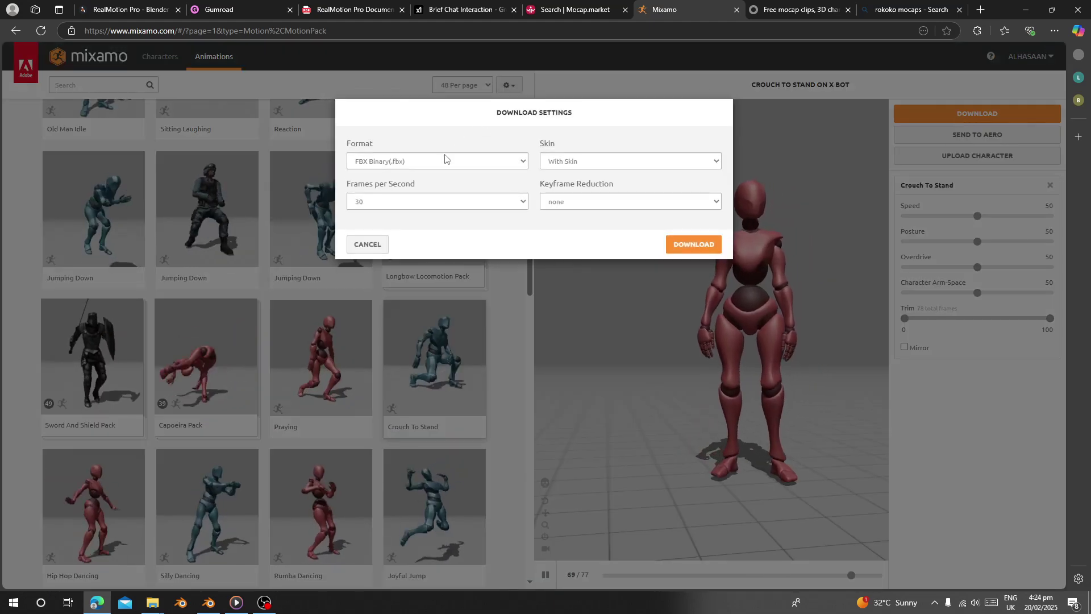
{"action": "left_click", "coordinate": [568, 161]}
{"action": "left_click", "coordinate": [572, 187]}
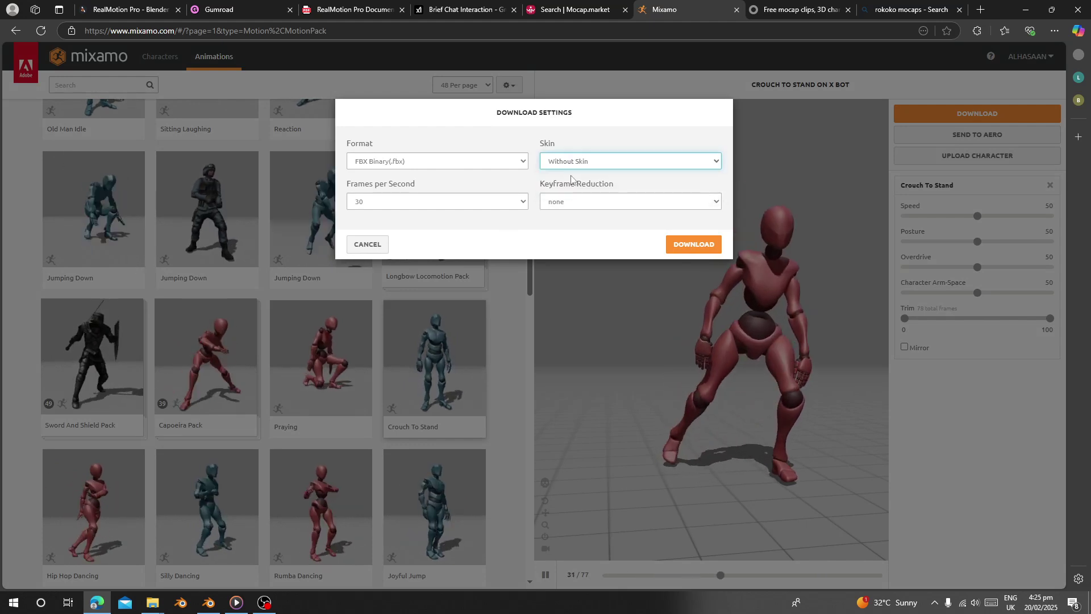
{"action": "left_click", "coordinate": [470, 200]}
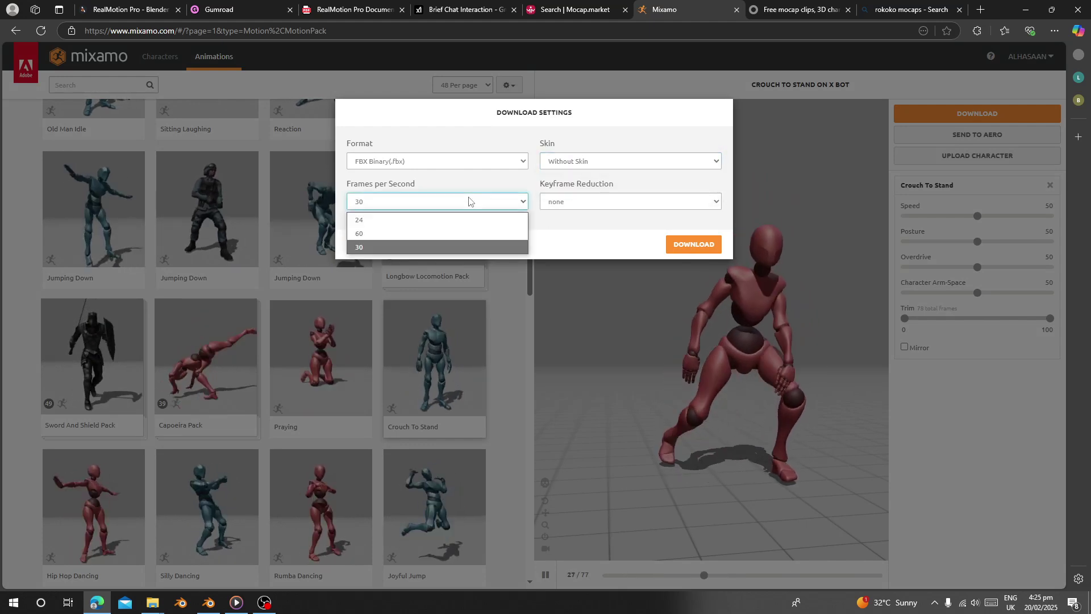
{"action": "left_click", "coordinate": [463, 219]}
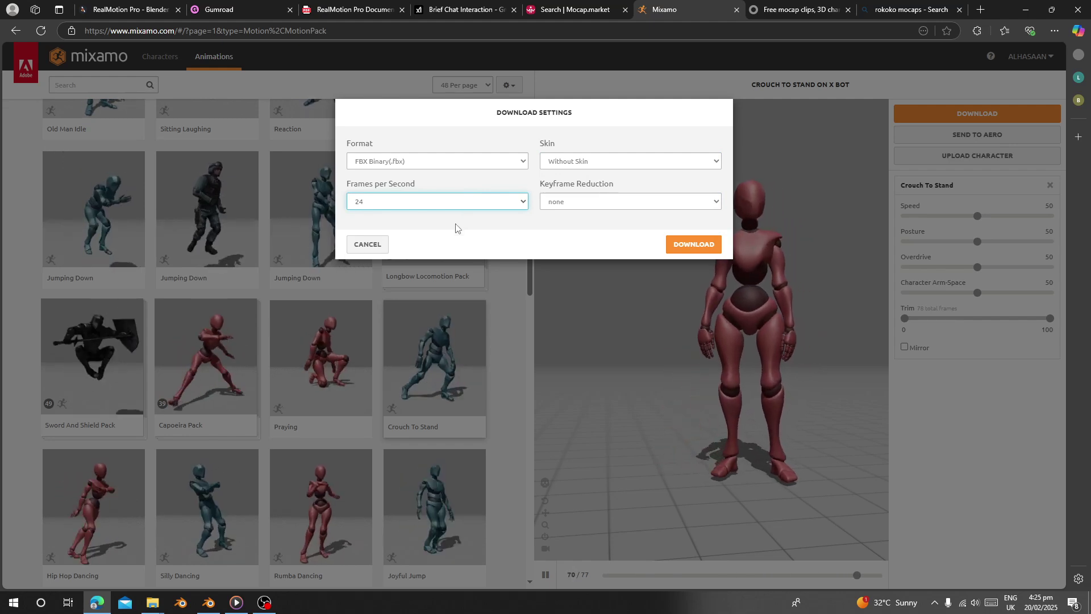
{"action": "left_click", "coordinate": [697, 243]}
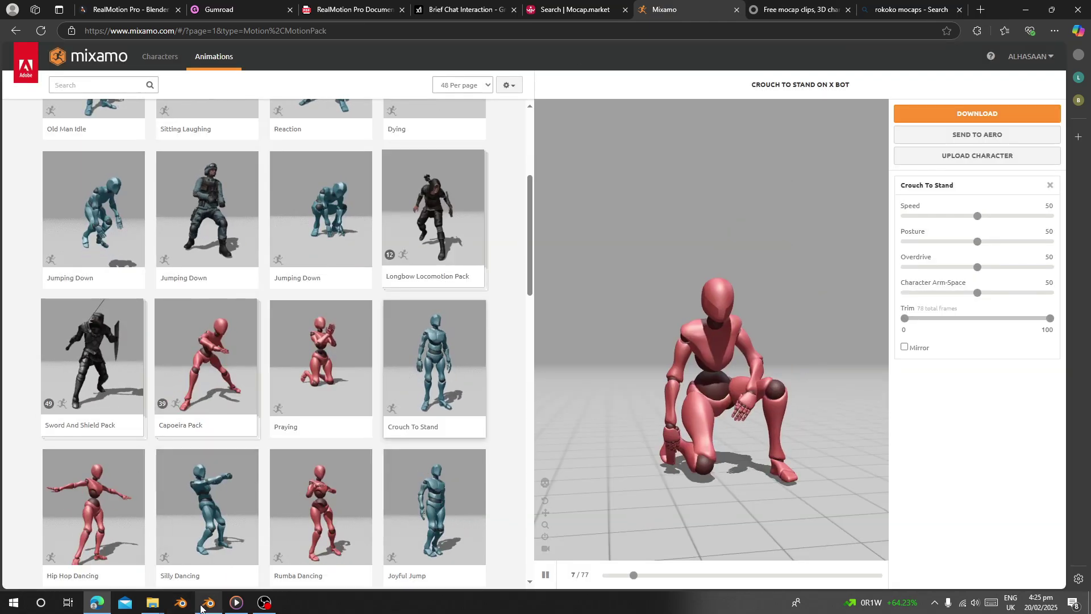
- Switch back to Blender and import the Crouch To Stand FBX from the mocaps folder with RealMotionPro FBX Import
{"action": "key", "text": "alt+Tab"}
{"action": "middle_click_drag", "start_coordinate": [413, 331], "coordinate": [438, 358]}
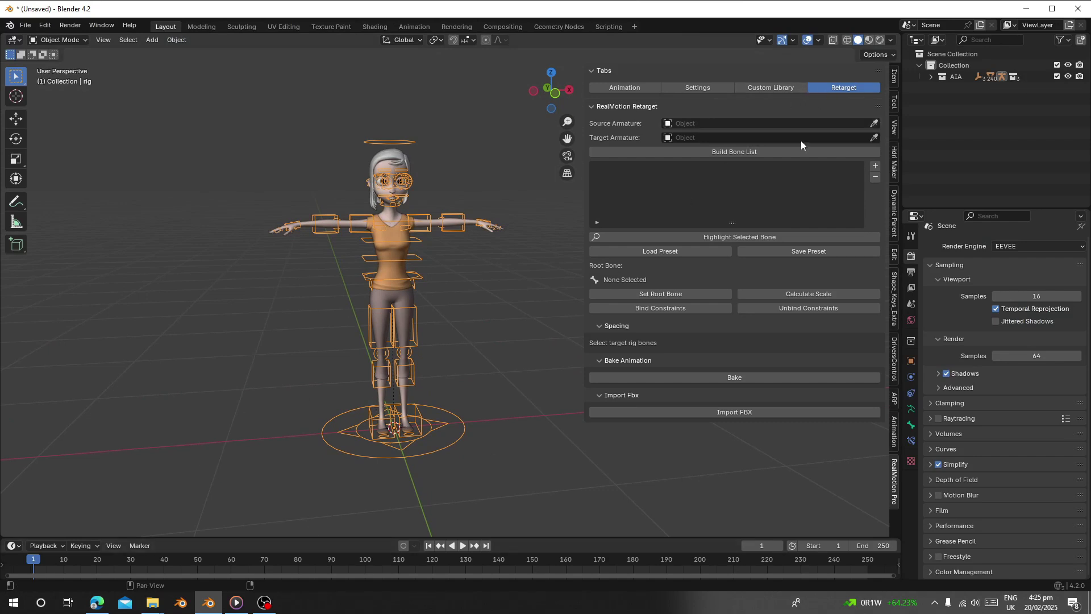
{"action": "left_click", "coordinate": [25, 25]}
{"action": "left_click", "coordinate": [25, 25]}
{"action": "mouse_move", "coordinate": [52, 184]}
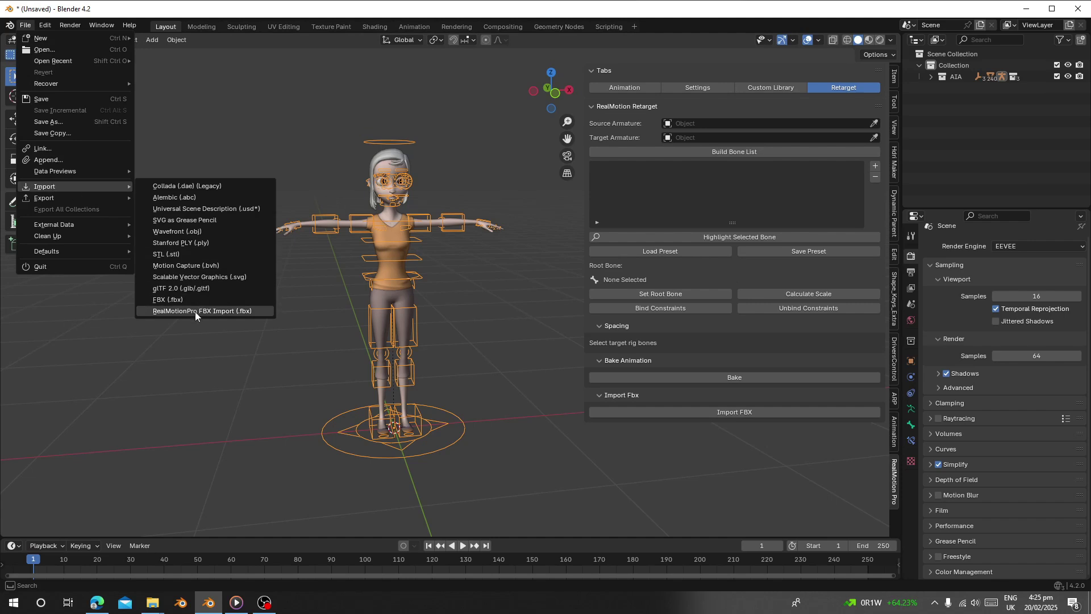
{"action": "left_click", "coordinate": [240, 312]}
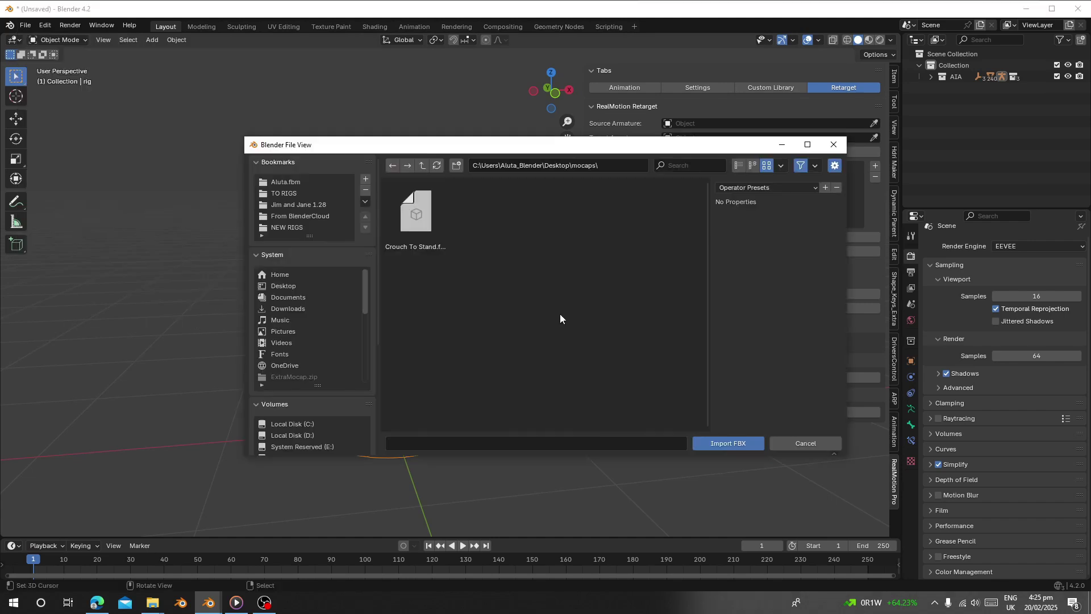
{"action": "double_click", "coordinate": [416, 221]}
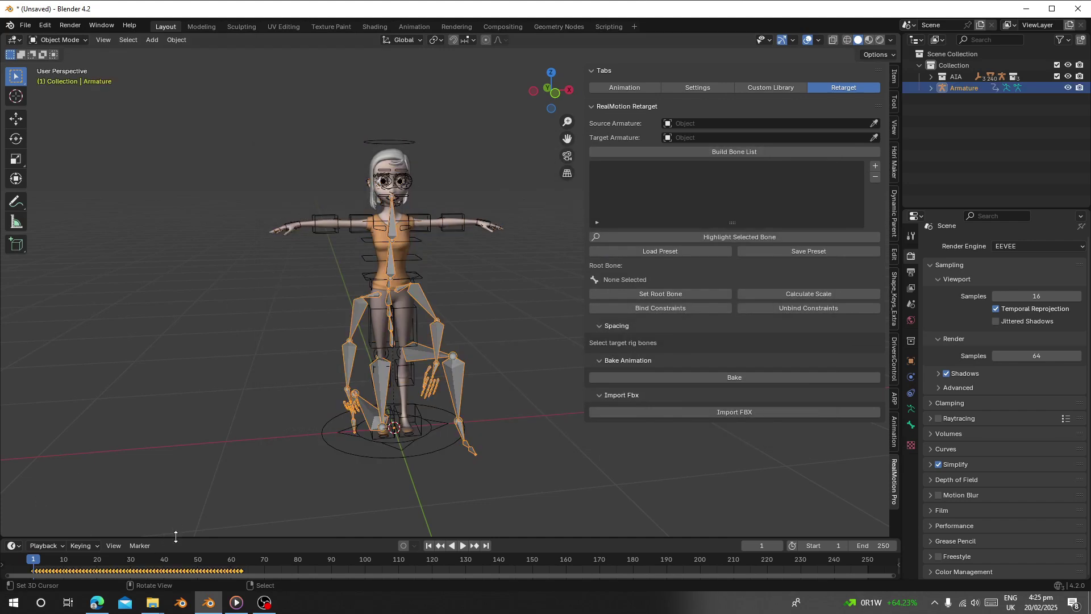
- Enlarge the timeline, play the imported armature's animation and jump back to the first frame
{"action": "left_click_drag", "start_coordinate": [176, 537], "coordinate": [176, 472]}
{"action": "key", "text": "space"}
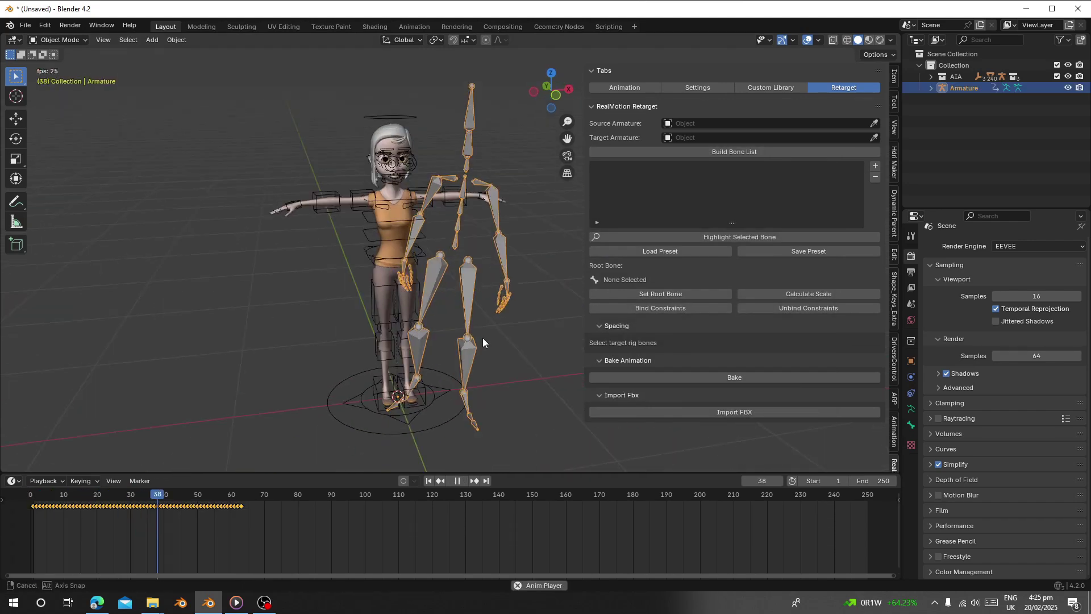
{"action": "left_click", "coordinate": [430, 481]}
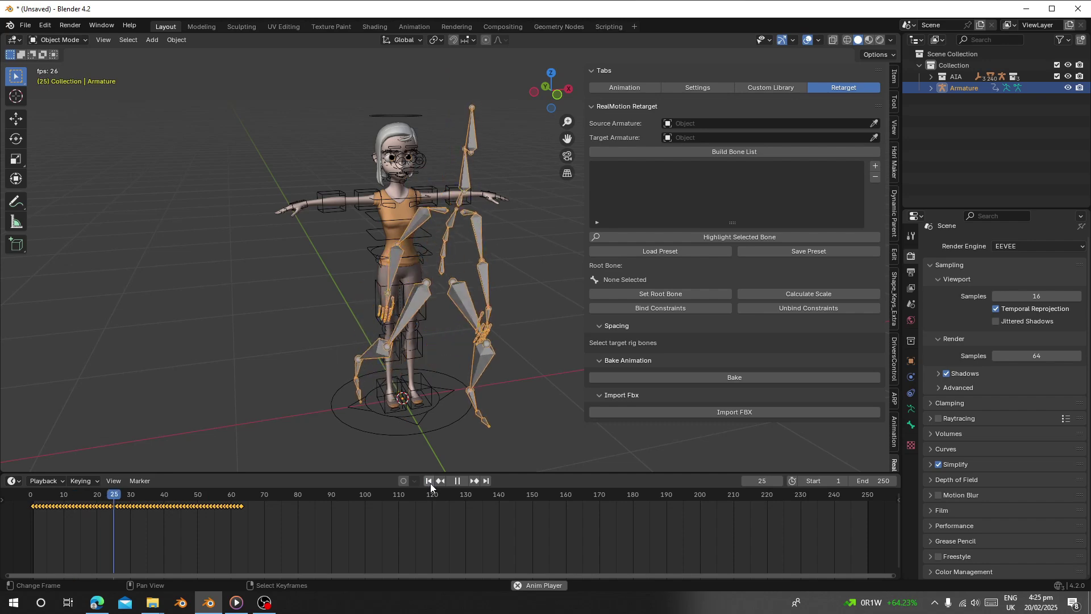
- Stop playback, set the imported Armature as source and the character's rig as target, and build the bone list in an enlarged box
{"action": "key", "text": "Escape"}
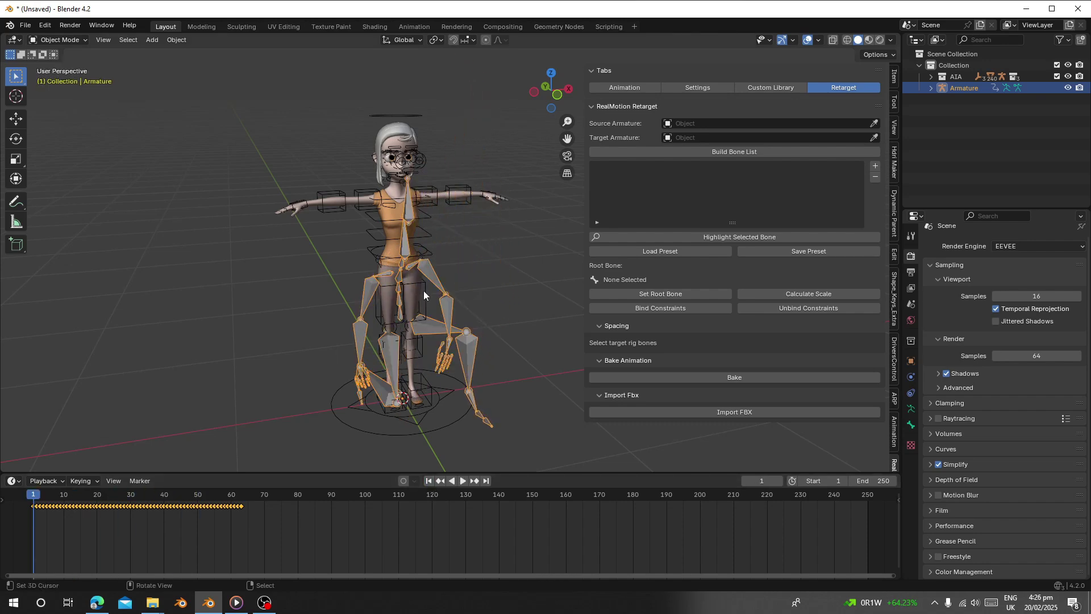
{"action": "middle_click_drag", "start_coordinate": [424, 295], "coordinate": [380, 262]}
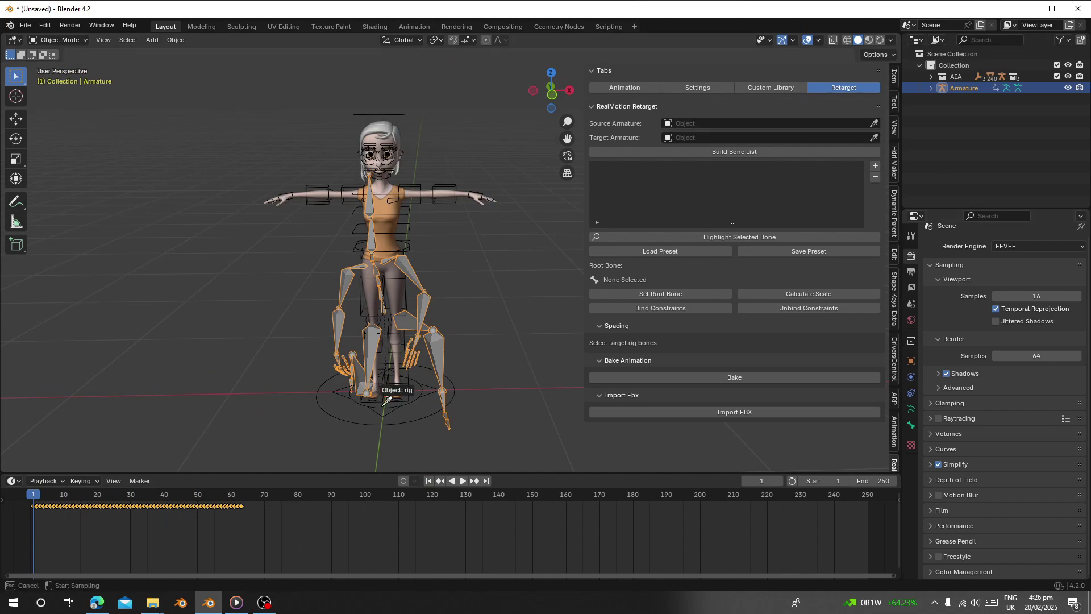
{"action": "left_click", "coordinate": [436, 341]}
{"action": "middle_click_drag", "start_coordinate": [277, 295], "coordinate": [299, 278]}
{"action": "left_click", "coordinate": [756, 154]}
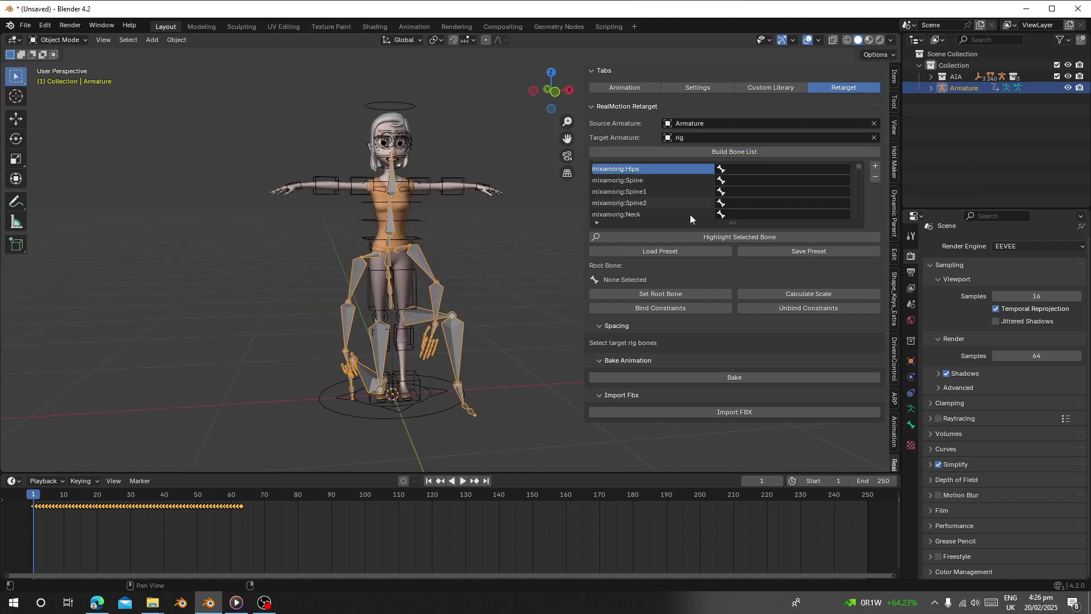
{"action": "left_click_drag", "start_coordinate": [733, 223], "coordinate": [732, 398]}
- Map the source bone mixamorig:Hips to the target bone c_root_master.x
{"action": "left_click", "coordinate": [735, 169]}
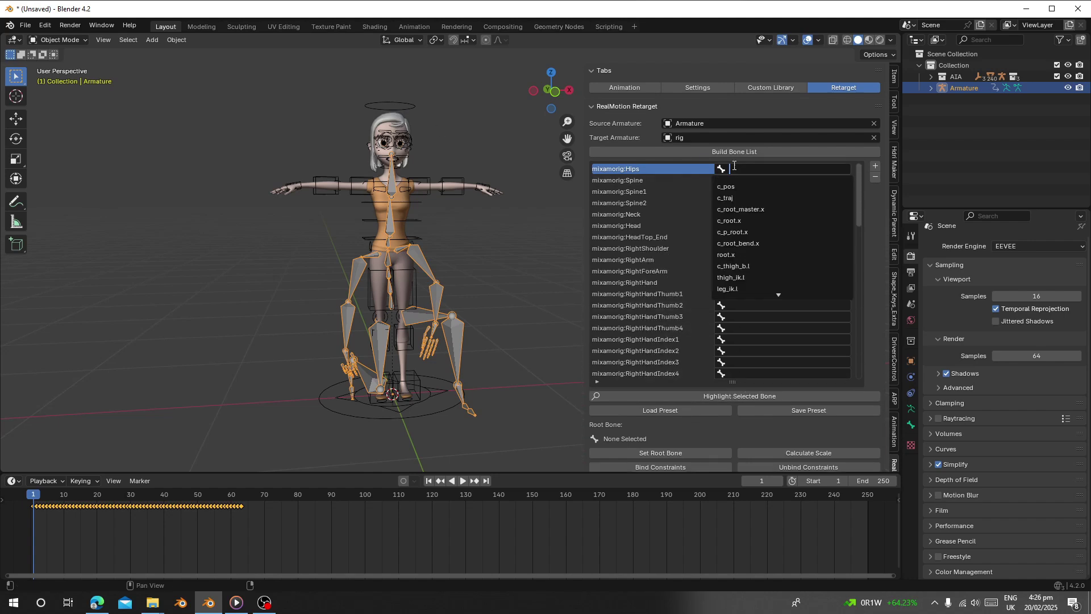
{"action": "left_click", "coordinate": [320, 134]}
{"action": "scroll", "coordinate": [264, 180], "scroll_direction": "up", "scroll_amount": 2}
{"action": "left_click", "coordinate": [742, 168]}
{"action": "type", "text": "c_root"}
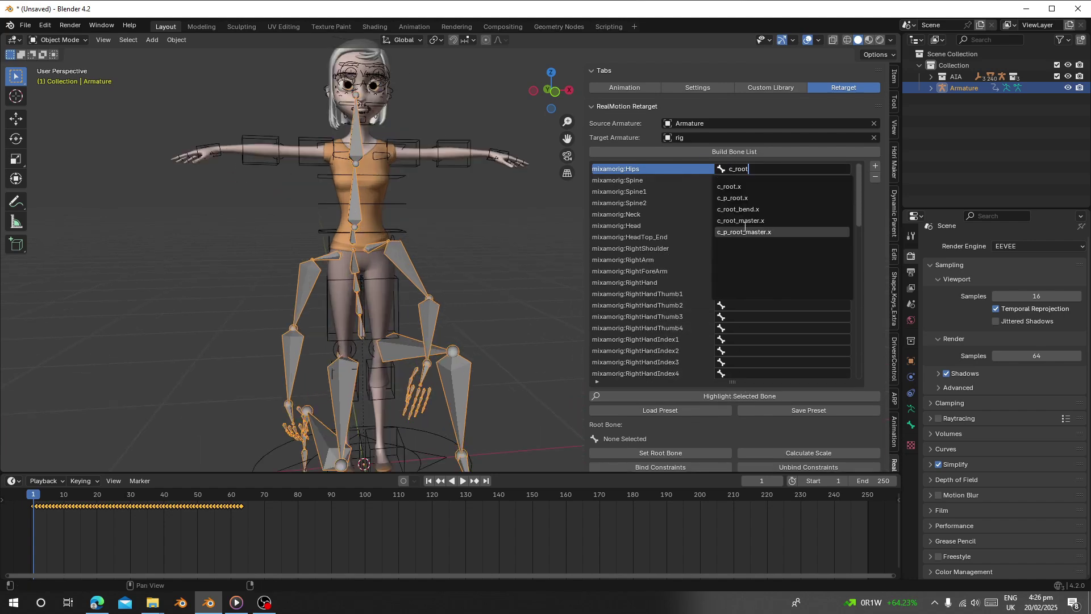
{"action": "left_click", "coordinate": [741, 222]}
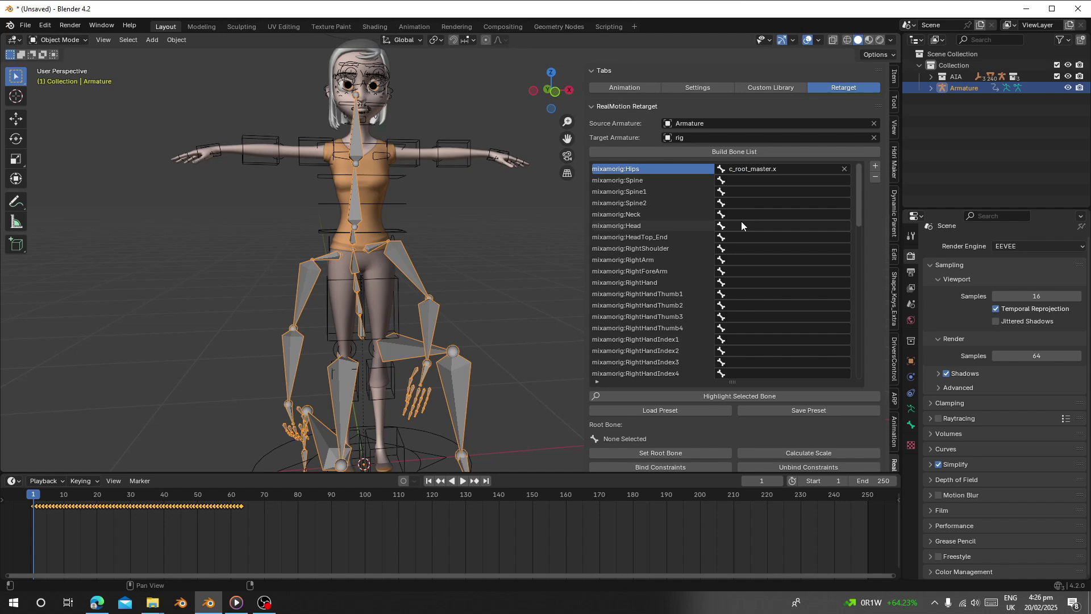
- Add the character rig to the selection, enter Pose Mode with both armatures and test-move the mixamorig:Hips bone
{"action": "left_click", "coordinate": [392, 236], "text": "shift"}
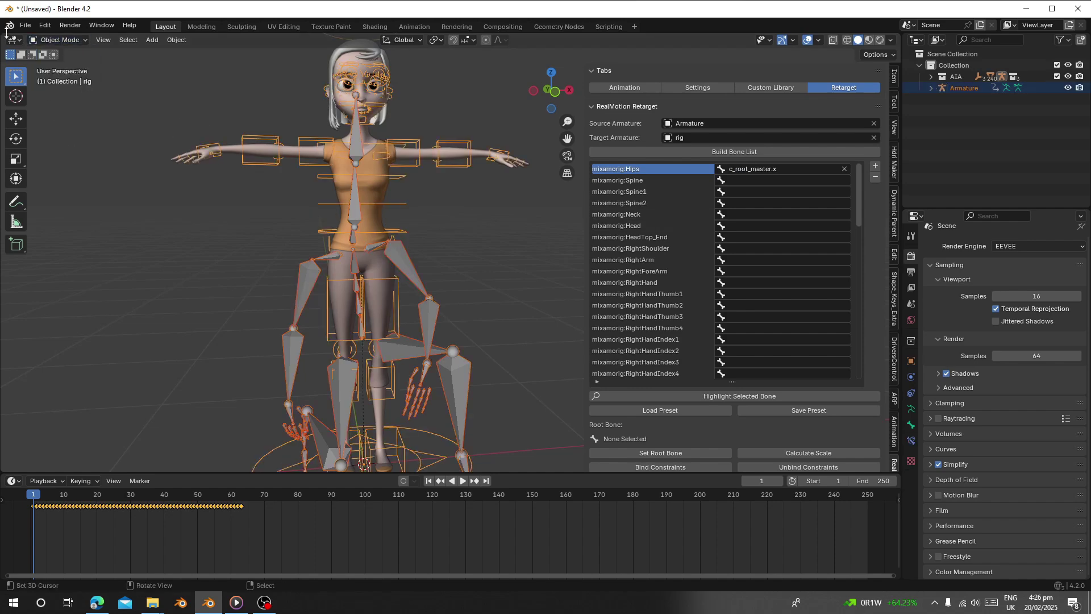
{"action": "left_click", "coordinate": [54, 78]}
{"action": "left_click", "coordinate": [365, 332]}
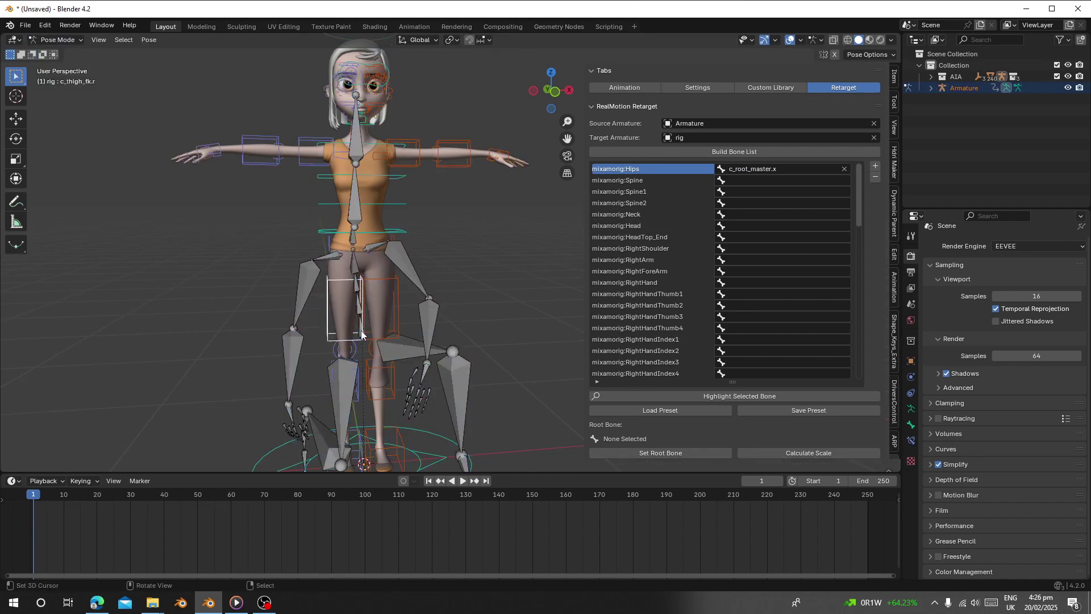
{"action": "right_click", "coordinate": [360, 327]}
{"action": "key", "text": "g"}
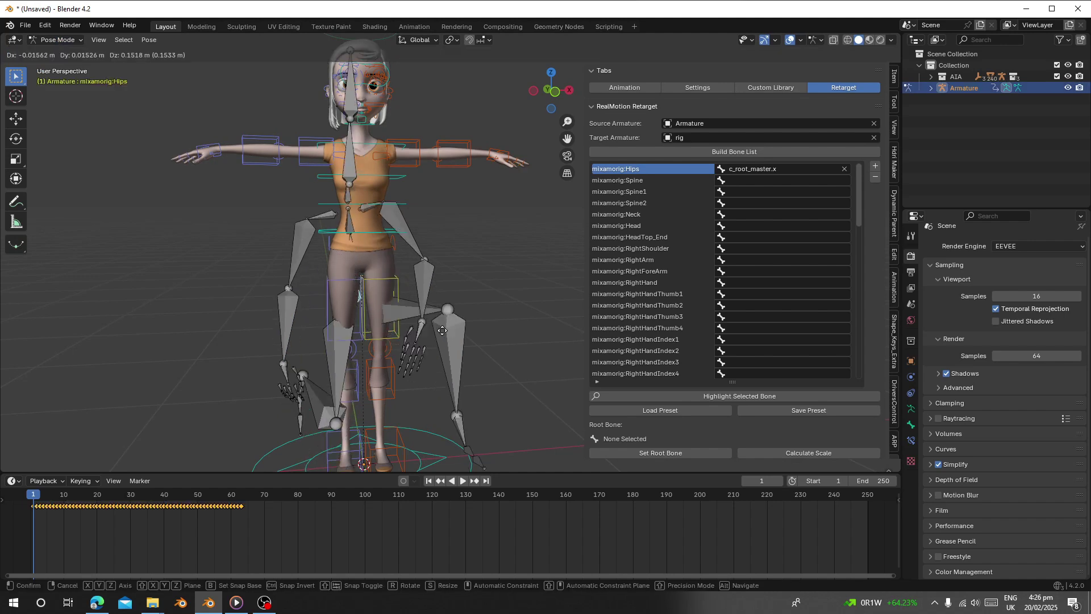
{"action": "right_click", "coordinate": [445, 360]}
- Select the mixamorig:LeftLeg bone on the imported armature and highlight its entry in the bone list
{"action": "right_click", "coordinate": [483, 366]}
{"action": "left_click", "coordinate": [483, 368]}
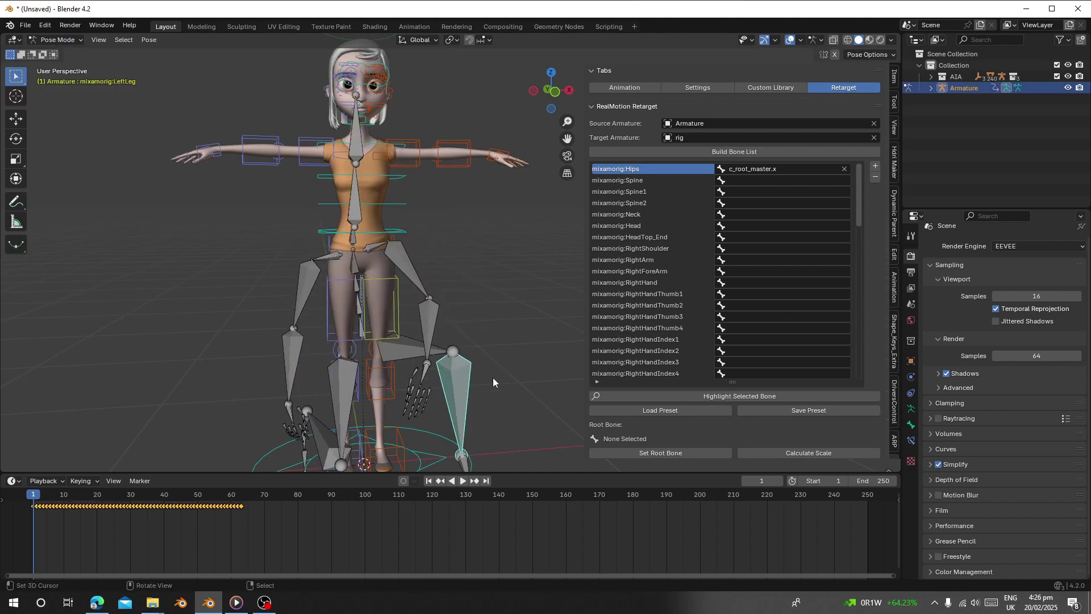
{"action": "left_click", "coordinate": [705, 398]}
{"action": "scroll", "coordinate": [485, 361], "scroll_direction": "down", "scroll_amount": 5}
{"action": "scroll", "coordinate": [449, 384], "scroll_direction": "up", "scroll_amount": 4}
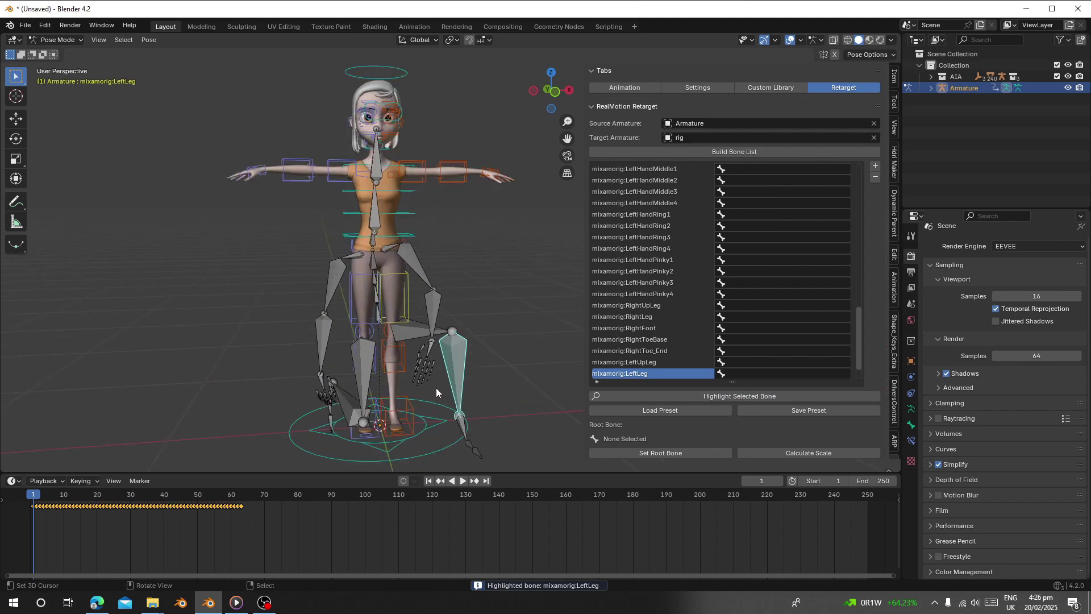
{"action": "middle_click_drag", "start_coordinate": [435, 388], "coordinate": [442, 314], "text": "shift"}
{"action": "scroll", "coordinate": [688, 341], "scroll_direction": "down", "scroll_amount": 3}
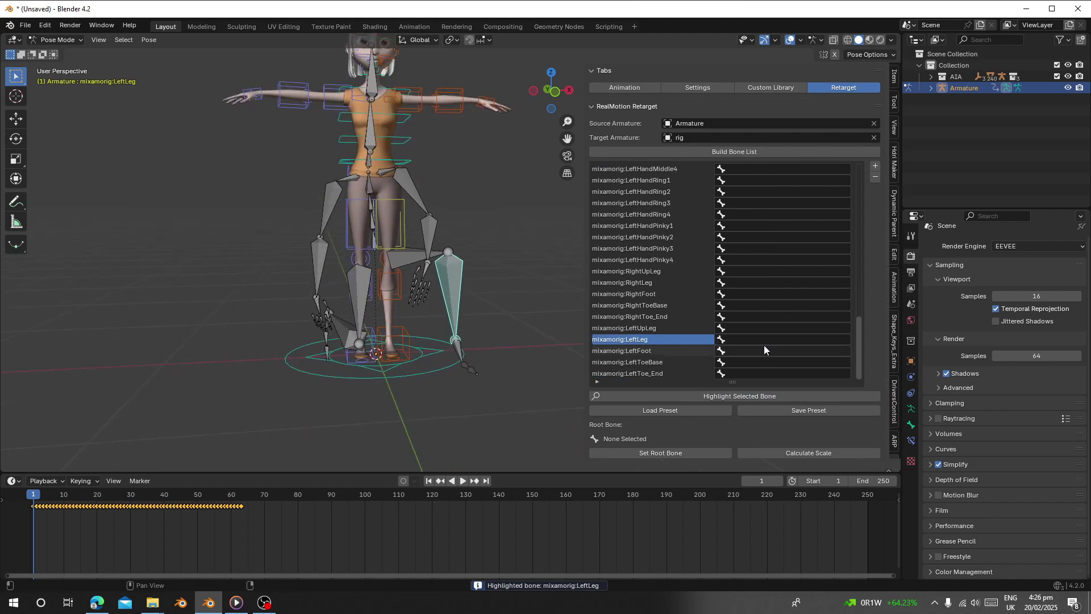
{"action": "scroll", "coordinate": [470, 326], "scroll_direction": "up", "scroll_amount": 2}
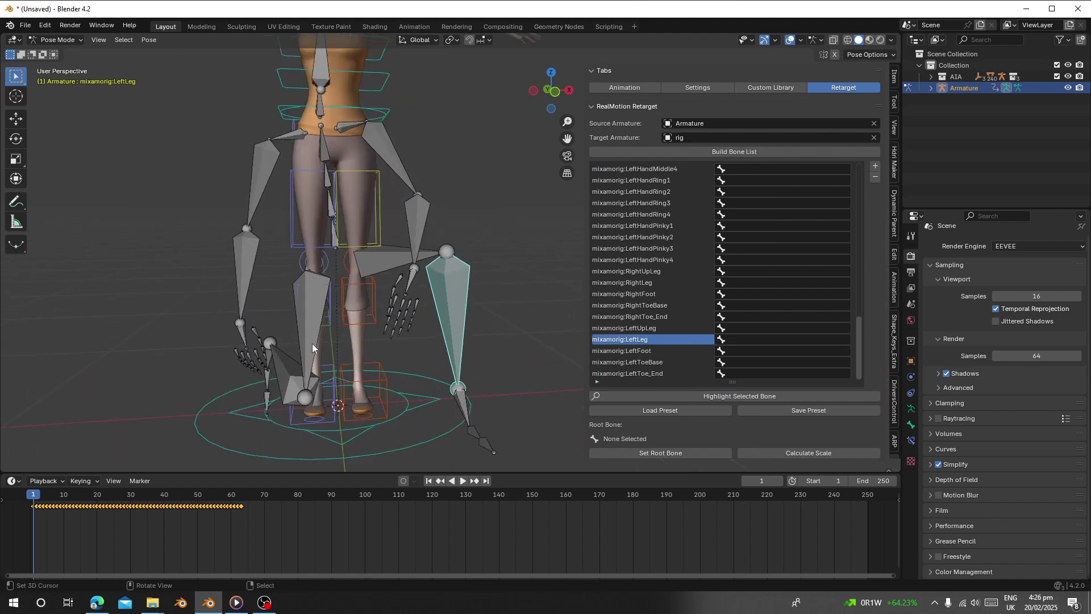
{"action": "key", "text": "r"}
{"action": "right_click", "coordinate": [333, 425]}
- Select the character's left lower-leg FK control, copy its bone name and map mixamorig:LeftLeg to c_leg_fk.l
{"action": "left_click", "coordinate": [377, 291]}
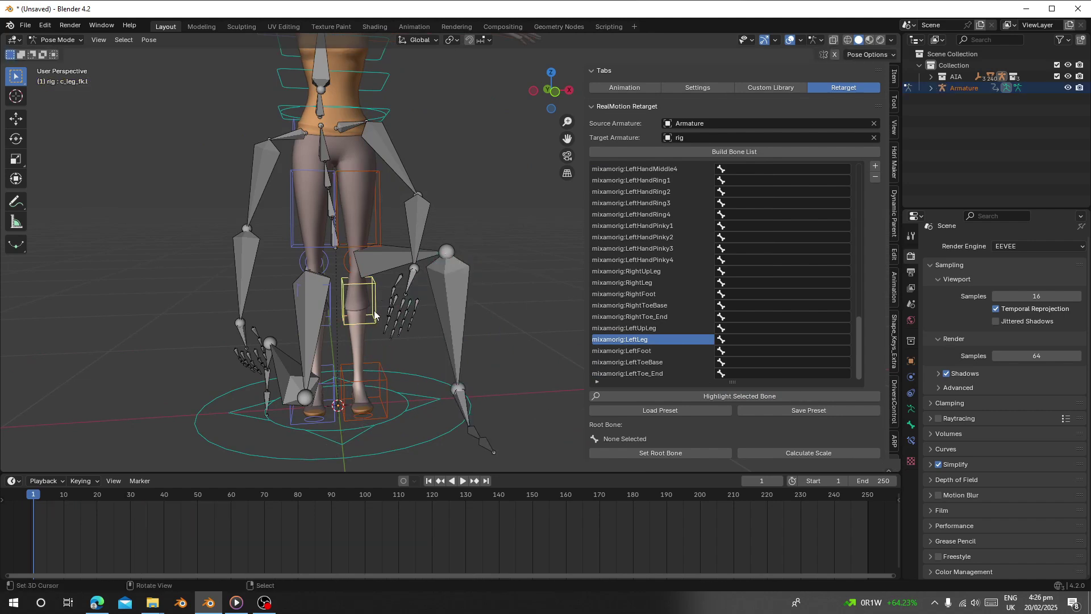
{"action": "key", "text": "r"}
{"action": "key", "text": "Escape"}
{"action": "left_click", "coordinate": [911, 425]}
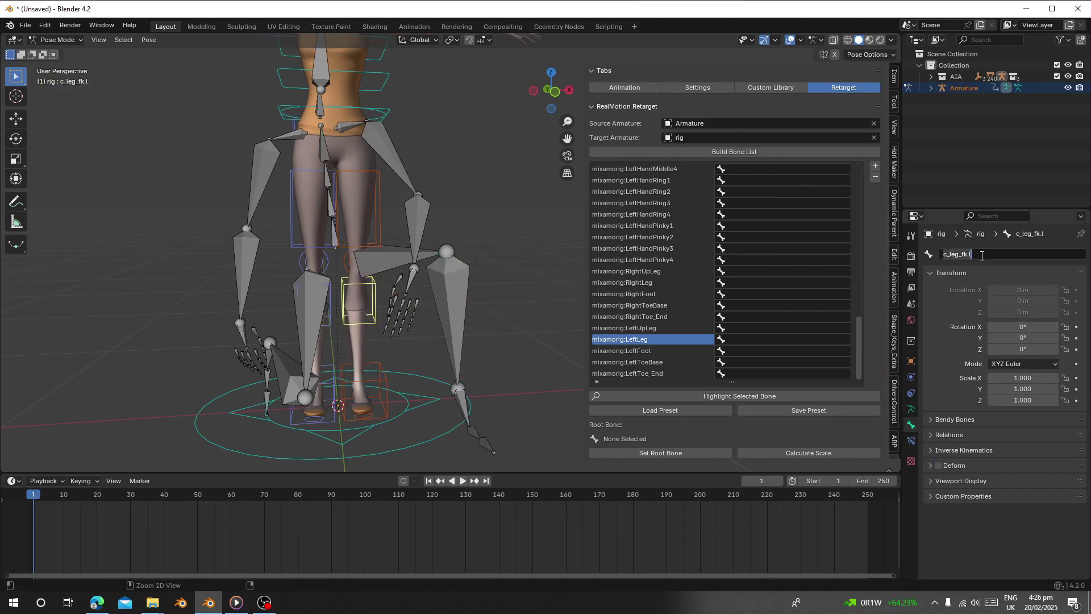
{"action": "left_click", "coordinate": [739, 349]}
{"action": "left_click", "coordinate": [739, 342]}
{"action": "left_click", "coordinate": [739, 341]}
{"action": "type", "text": "c_leg_fk.l"}
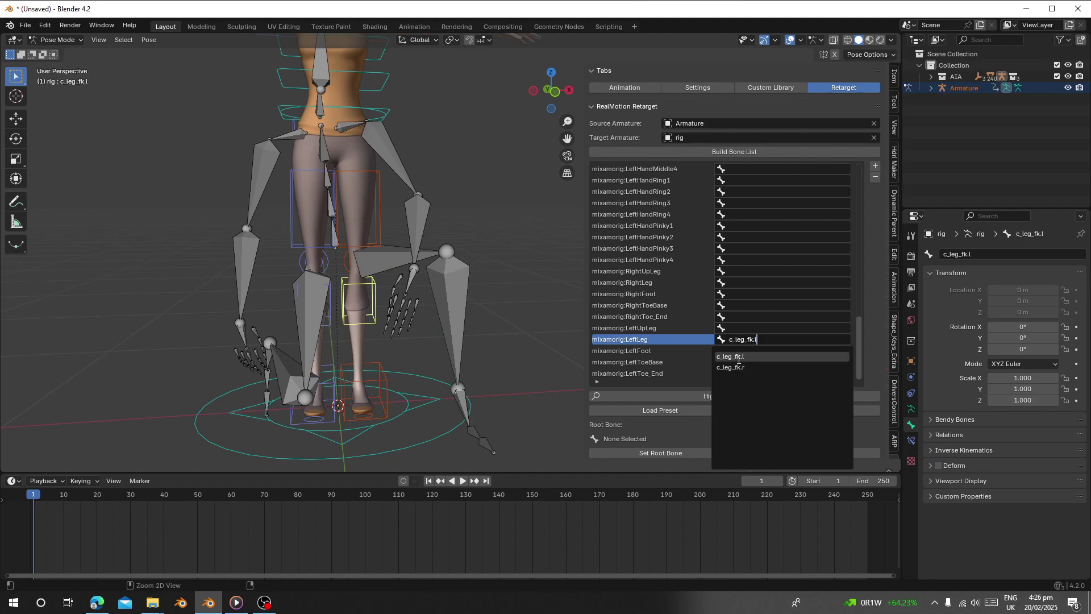
{"action": "left_click", "coordinate": [738, 355]}
- Open the bone-mapping presets folder and look through the Mixamo, Rokoko, WonderStudio and MocapMarket presets for Auto-Rig Pro
{"action": "scroll", "coordinate": [615, 345], "scroll_direction": "up", "scroll_amount": 4}
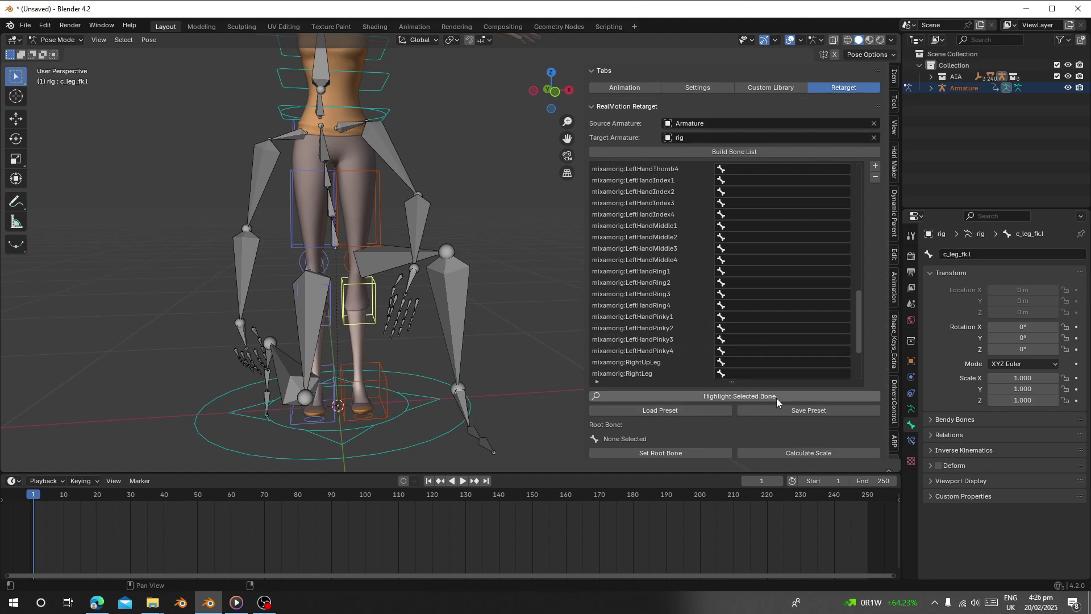
{"action": "scroll", "coordinate": [722, 193], "scroll_direction": "up", "scroll_amount": 2}
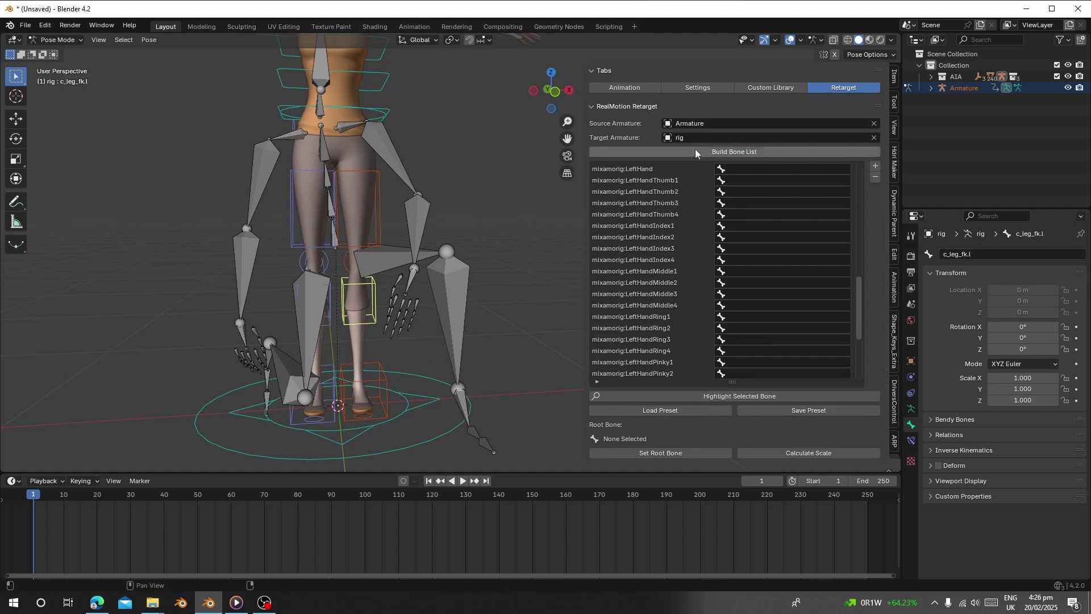
{"action": "left_click", "coordinate": [651, 412]}
{"action": "left_click_drag", "start_coordinate": [432, 151], "coordinate": [680, 246]}
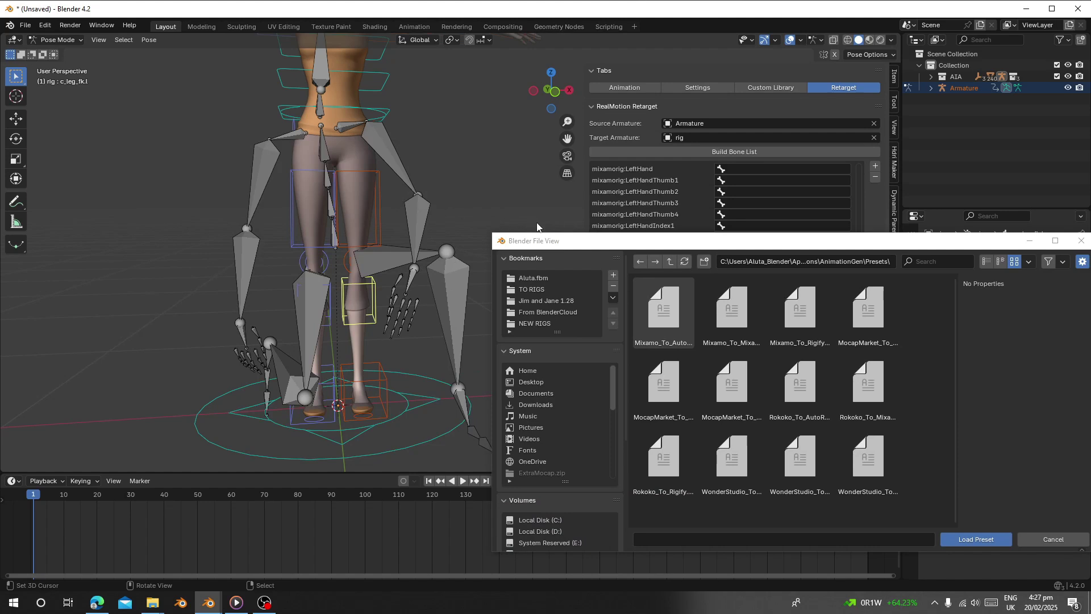
{"action": "left_click_drag", "start_coordinate": [589, 251], "coordinate": [493, 195]}
{"action": "left_click", "coordinate": [567, 254]}
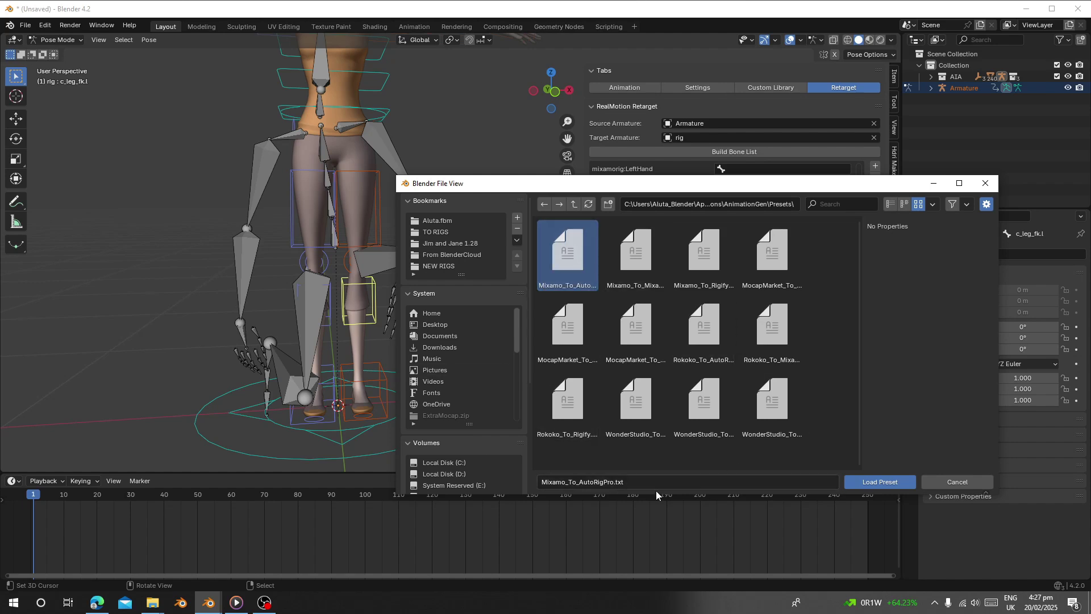
{"action": "left_click", "coordinate": [697, 343]}
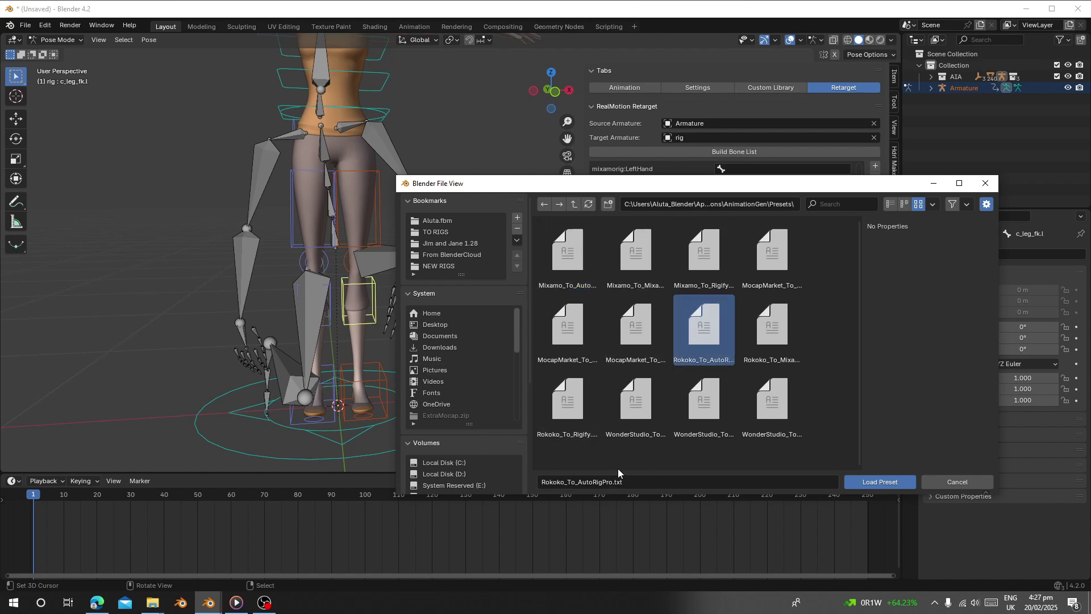
{"action": "left_click", "coordinate": [643, 408]}
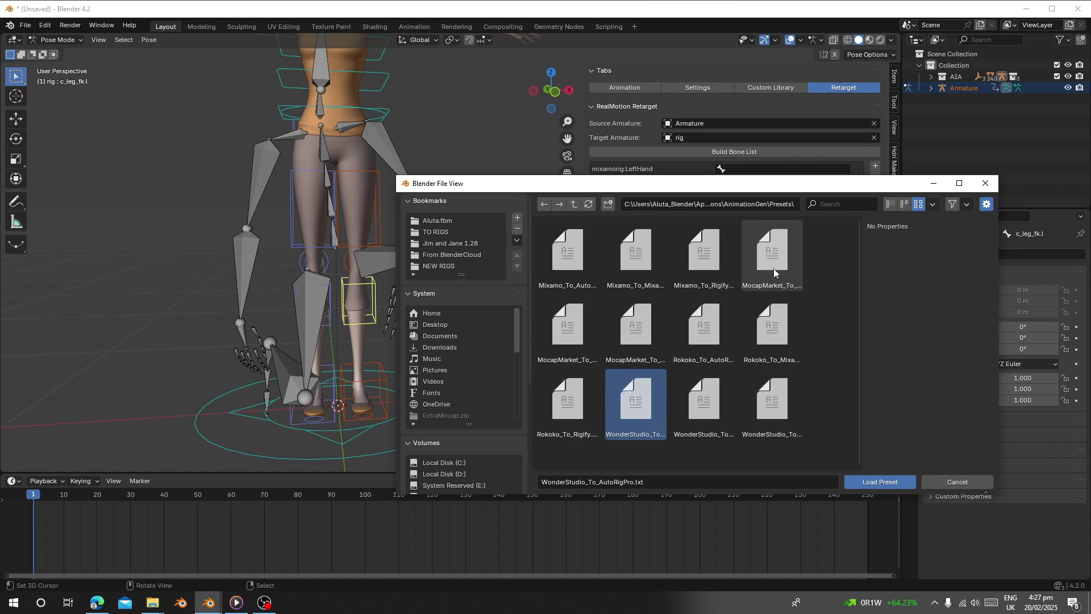
{"action": "left_click", "coordinate": [774, 270]}
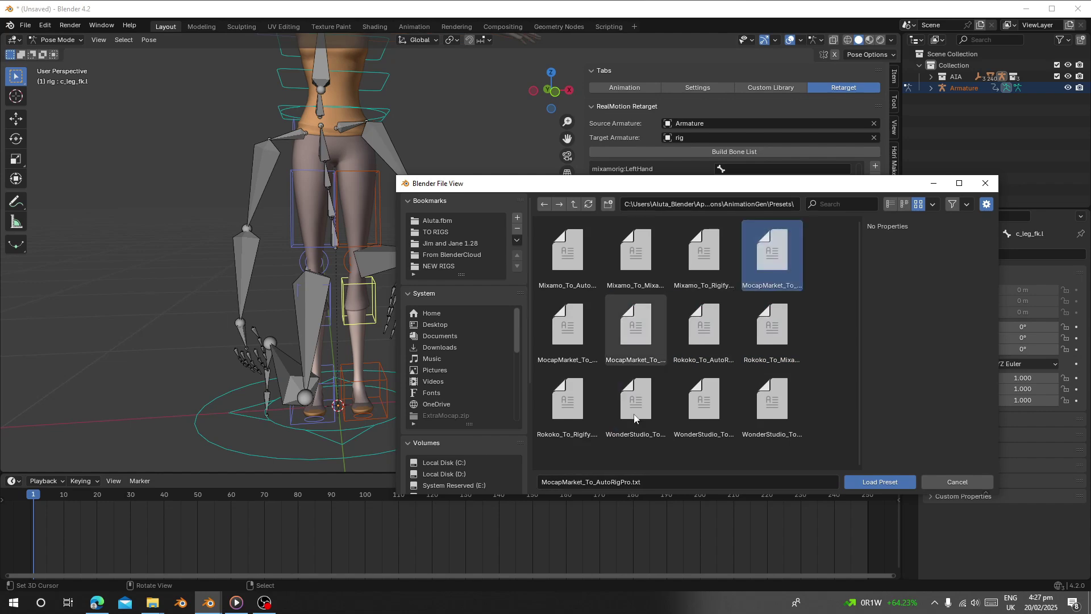
- Load the Mixamo_To_AutoRigPro.txt preset and review the bone mappings it fills in
{"action": "double_click", "coordinate": [563, 256]}
{"action": "scroll", "coordinate": [807, 284], "scroll_direction": "down", "scroll_amount": 10}
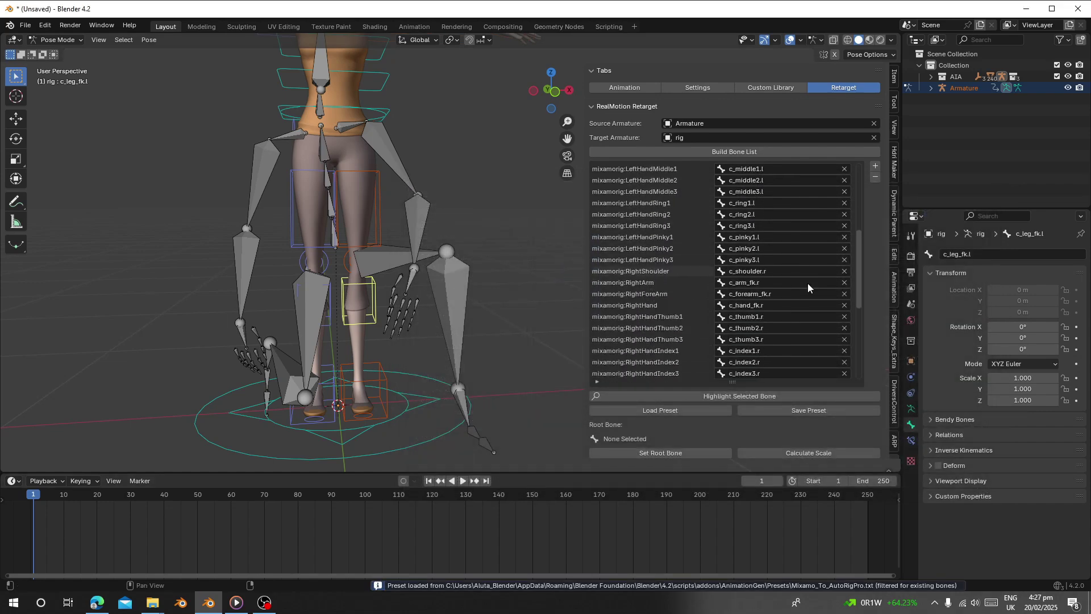
{"action": "left_click_drag", "start_coordinate": [859, 345], "coordinate": [853, 187]}
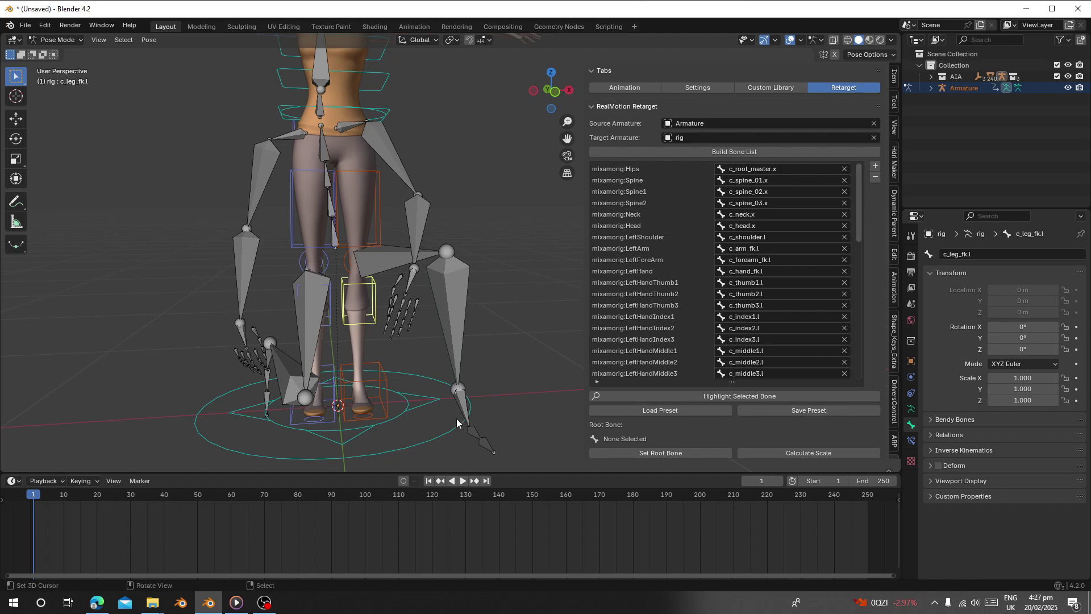
{"action": "middle_click_drag", "start_coordinate": [331, 133], "coordinate": [267, 356], "text": "shift"}
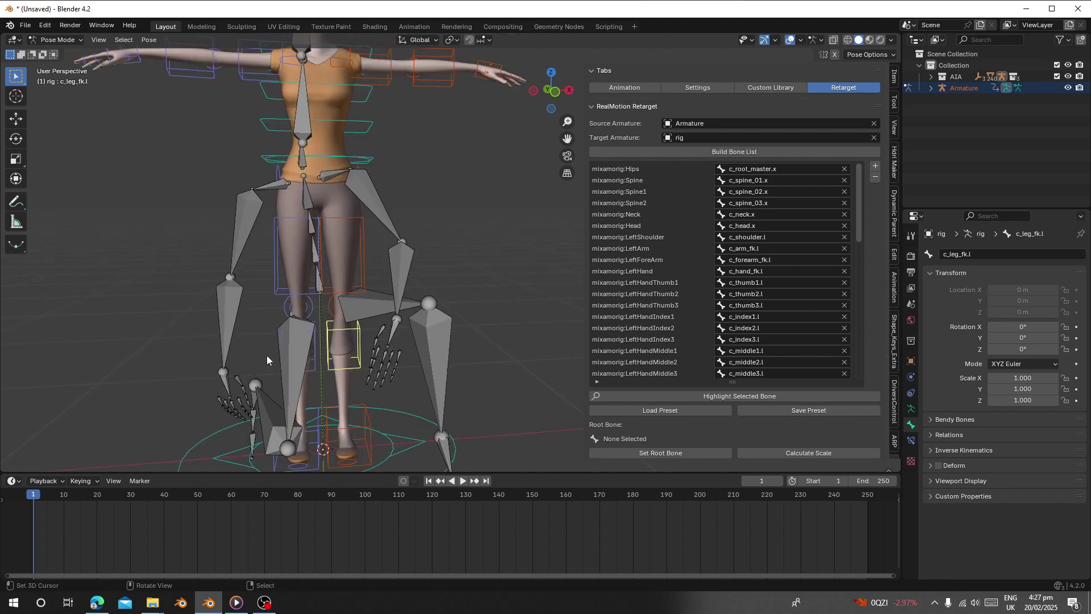
{"action": "mouse_move", "coordinate": [302, 114]}
{"action": "middle_mouse_down", "text": "shift"}
{"action": "mouse_move", "coordinate": [261, 324]}
{"action": "mouse_move", "coordinate": [215, 464]}
{"action": "middle_mouse_up", "text": "shift"}
- Switch to the browser and search the RealMotion Pro documentation PDF for "load pres" to read about bone mapping presets
{"action": "left_click", "coordinate": [97, 602]}
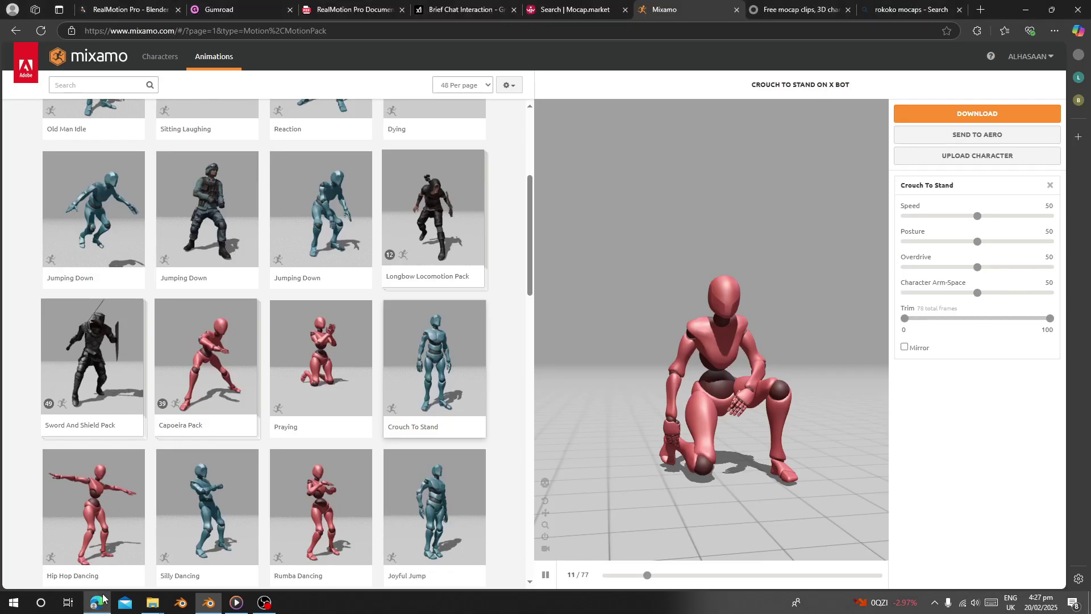
{"action": "left_click", "coordinate": [349, 9]}
{"action": "scroll", "coordinate": [961, 315], "scroll_direction": "up", "scroll_amount": 15}
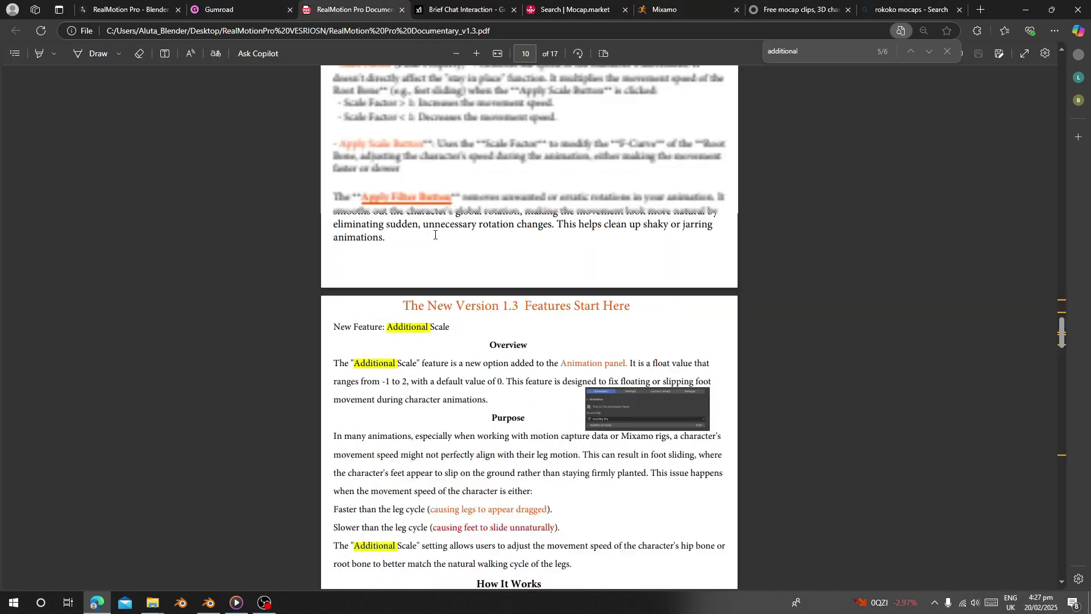
{"action": "mouse_move", "coordinate": [1060, 290]}
{"action": "left_mouse_down"}
{"action": "mouse_move", "coordinate": [1063, 171]}
{"action": "mouse_move", "coordinate": [1067, 273]}
{"action": "left_mouse_up"}
{"action": "left_click_drag", "start_coordinate": [1042, 413], "coordinate": [997, 202]}
{"action": "left_click_drag", "start_coordinate": [846, 55], "coordinate": [664, 56]}
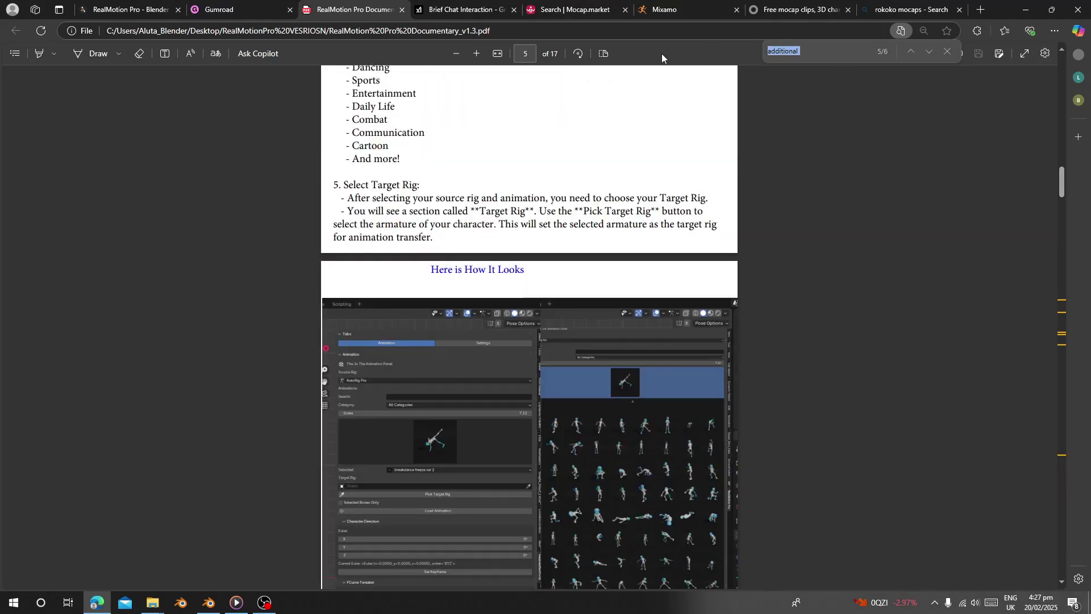
{"action": "type", "text": "load pres"}
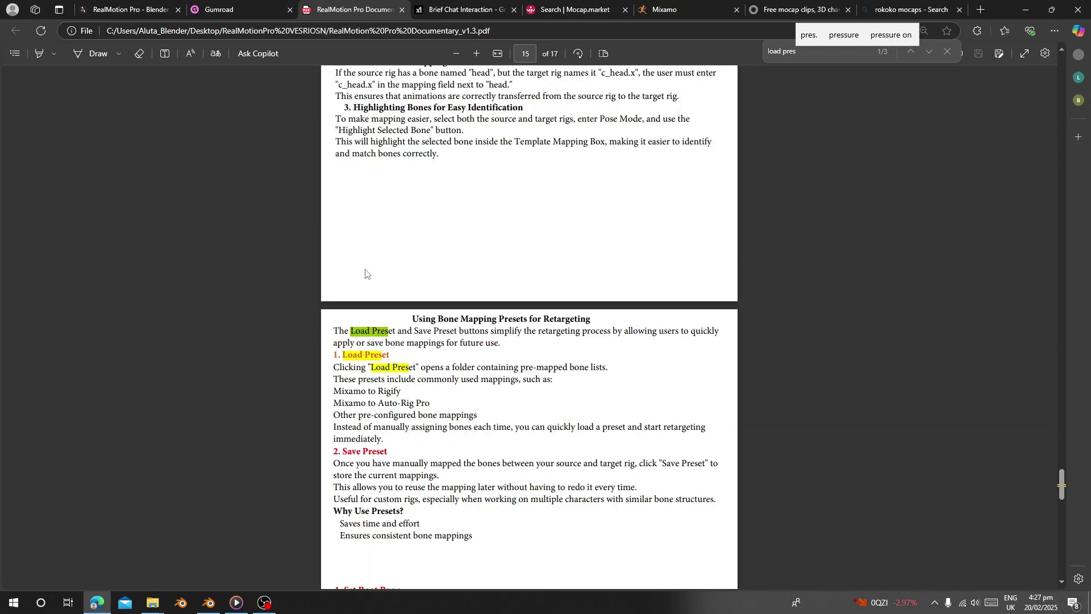
{"action": "scroll", "coordinate": [366, 274], "scroll_direction": "down", "scroll_amount": 2}
{"action": "left_click_drag", "start_coordinate": [333, 217], "coordinate": [539, 214]}
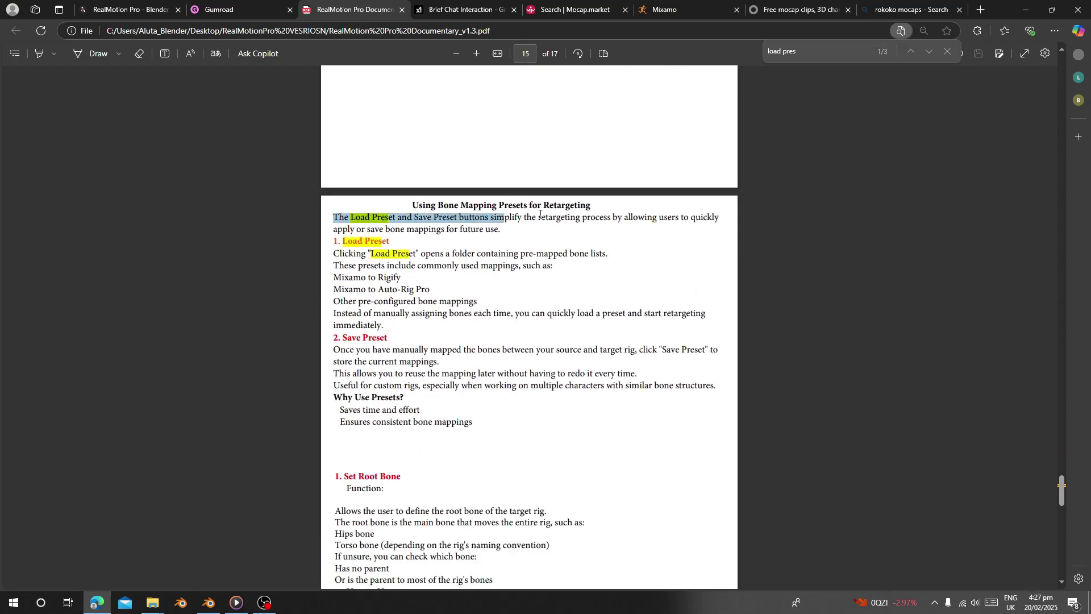
- Switch back to Blender, select the mixamorig:Hips bone of the source armature and set it as the retarget root bone
{"action": "key", "text": "alt+Tab"}
{"action": "middle_click_drag", "start_coordinate": [295, 260], "coordinate": [341, 170], "text": "shift"}
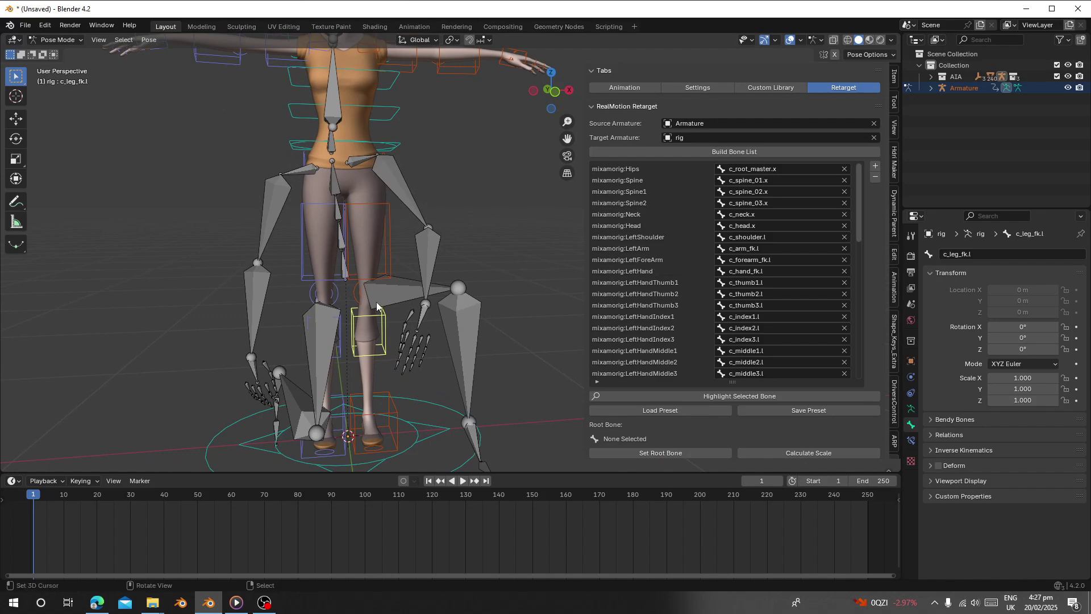
{"action": "left_click", "coordinate": [338, 277]}
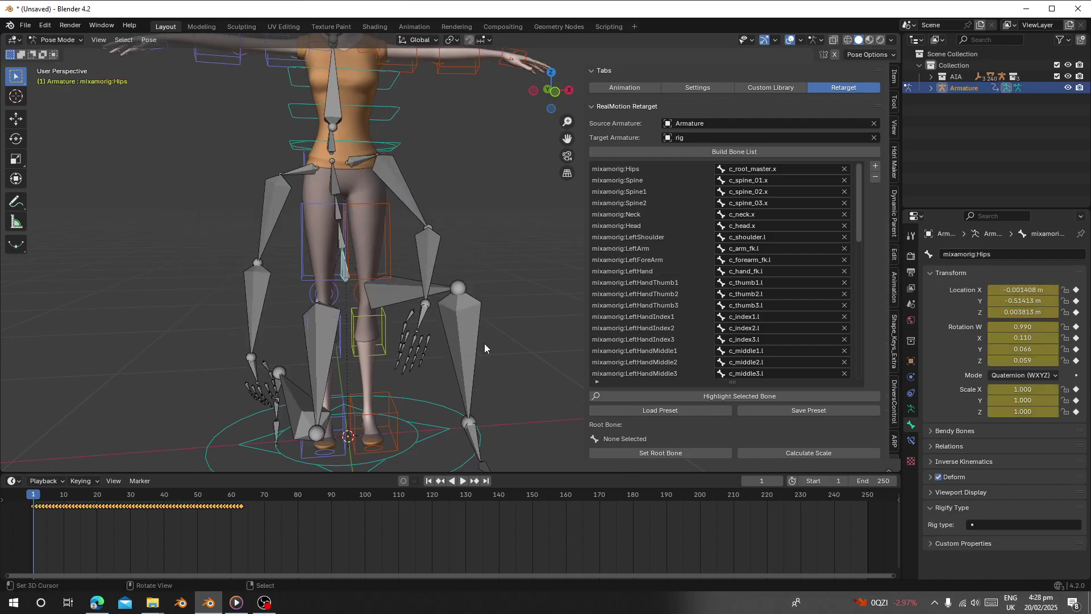
{"action": "scroll", "coordinate": [472, 363], "scroll_direction": "down", "scroll_amount": 4}
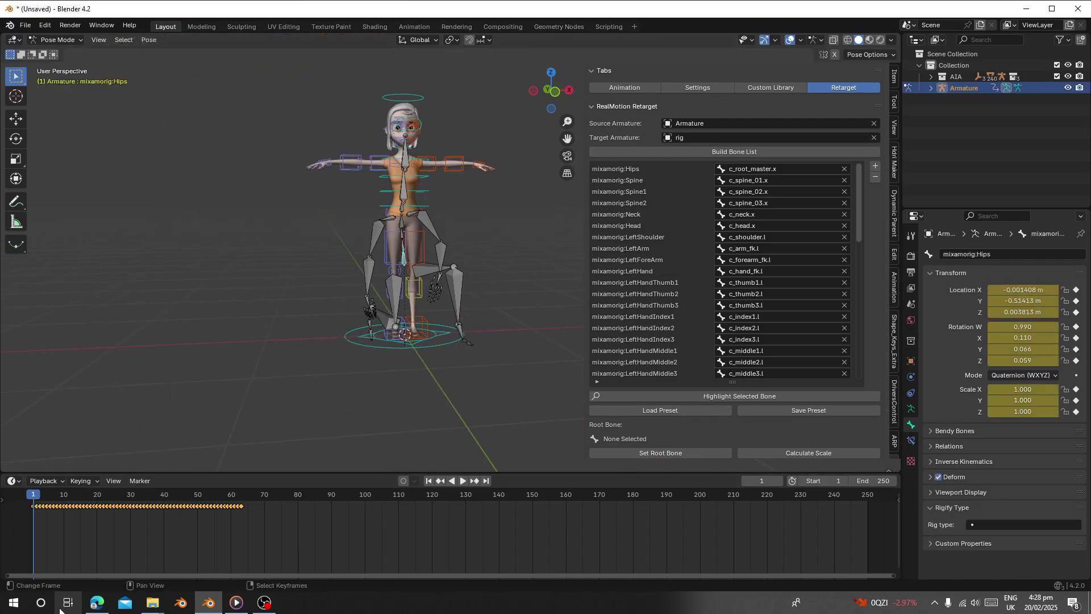
{"action": "scroll", "coordinate": [370, 353], "scroll_direction": "up", "scroll_amount": 5}
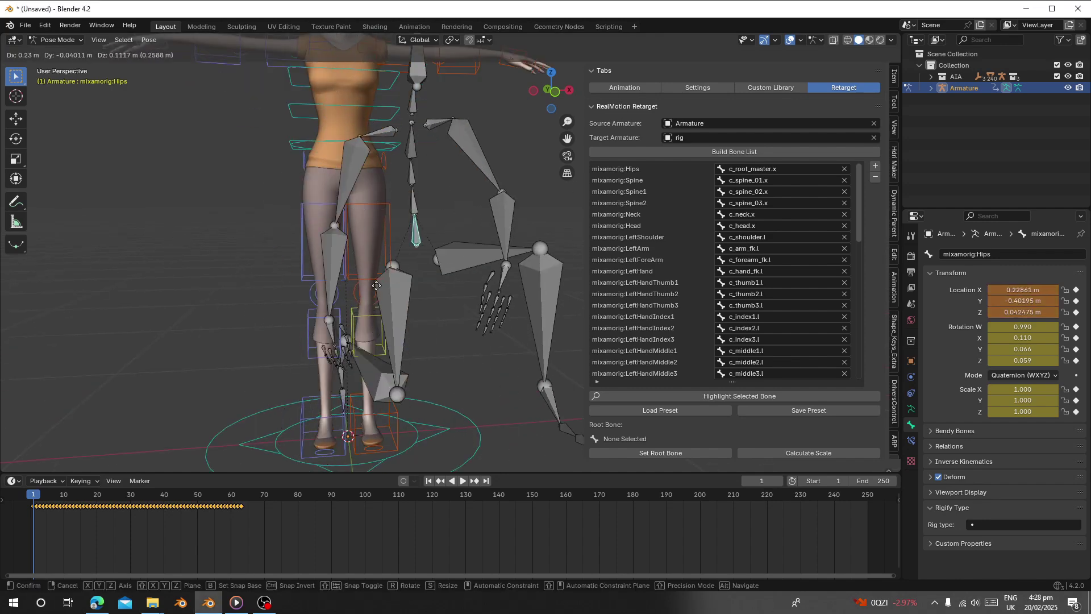
{"action": "left_click", "coordinate": [639, 169]}
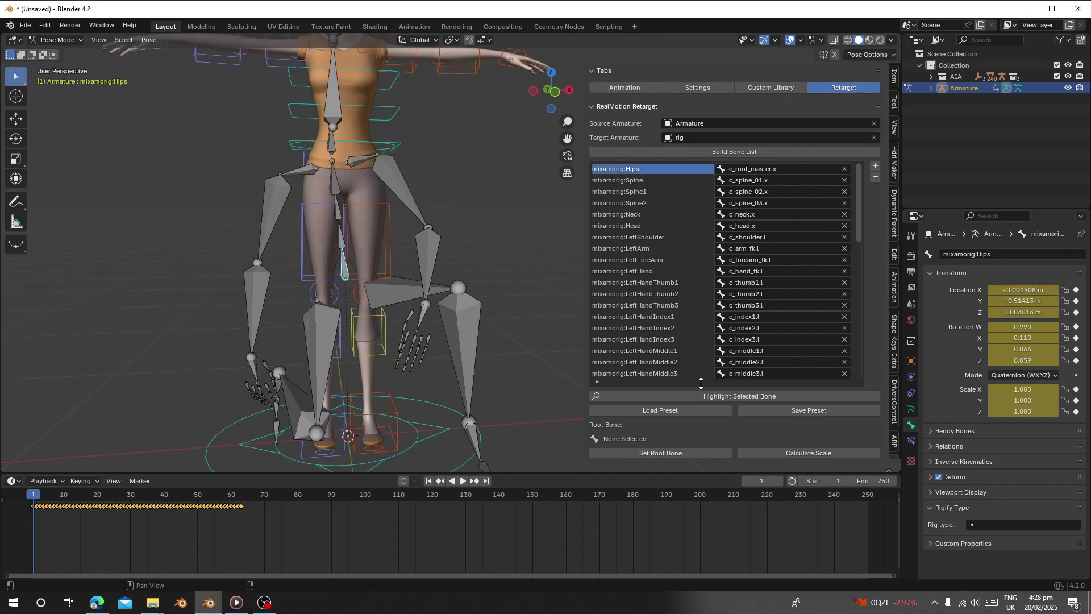
{"action": "scroll", "coordinate": [623, 454], "scroll_direction": "down", "scroll_amount": 3}
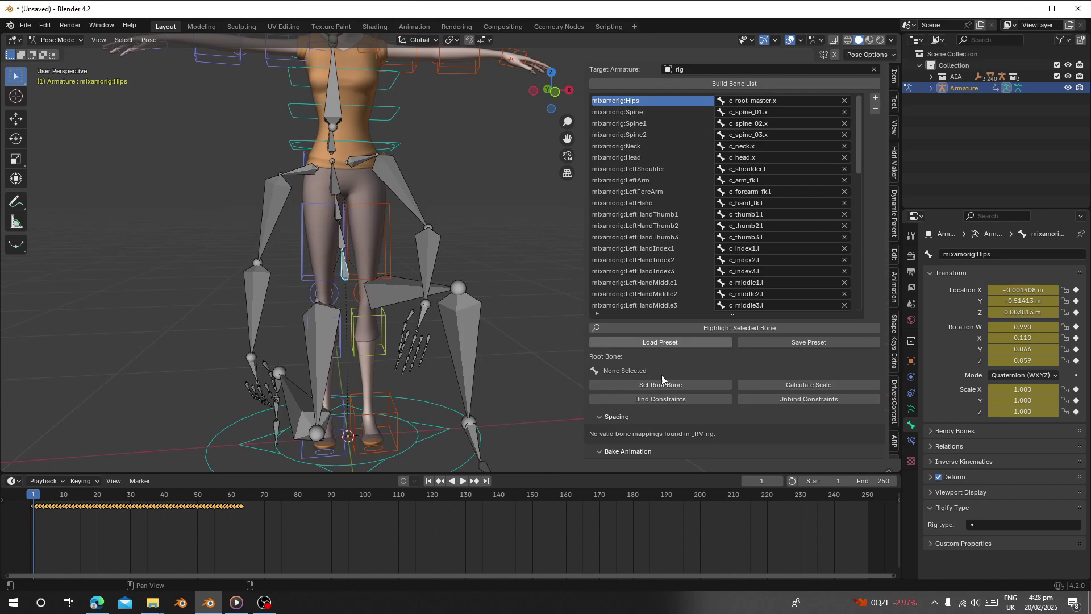
{"action": "left_click", "coordinate": [652, 386]}
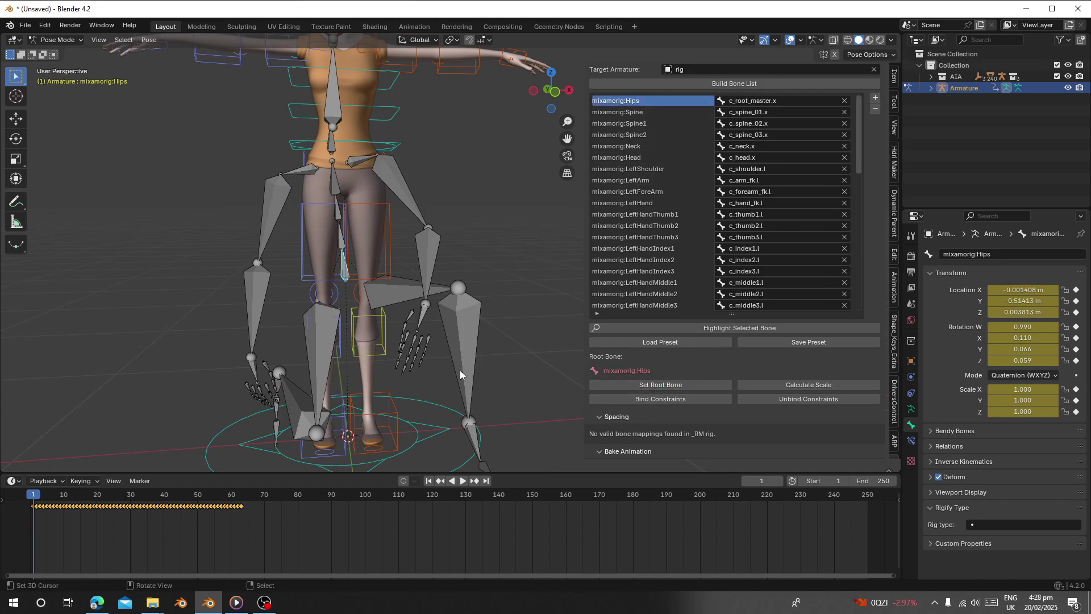
- Bind the retarget constraints between the source armature and the character rig
{"action": "scroll", "coordinate": [459, 370], "scroll_direction": "down", "scroll_amount": 5}
{"action": "left_click", "coordinate": [667, 402]}
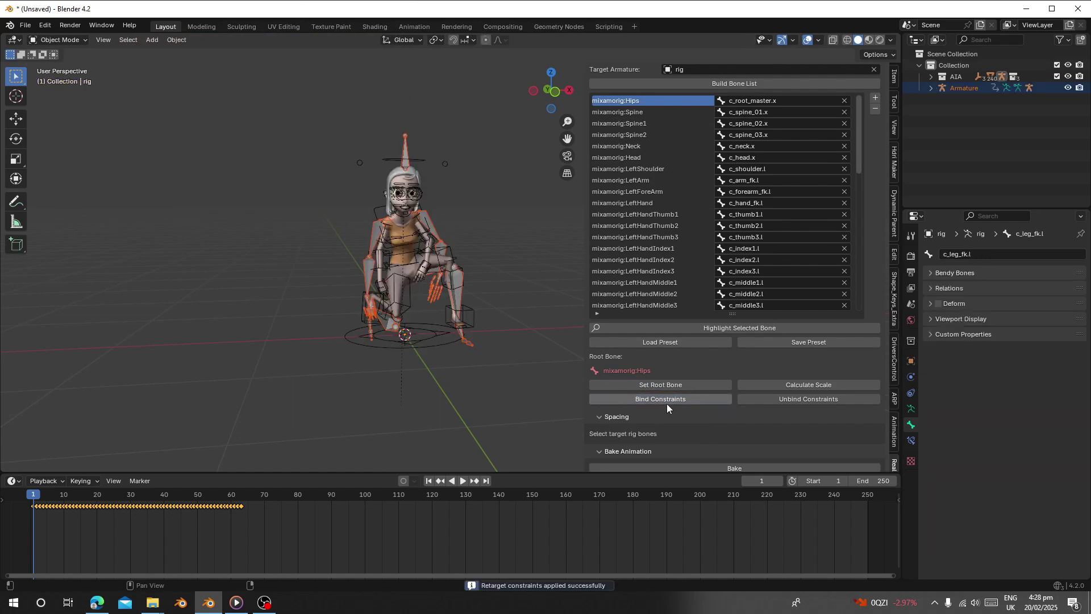
{"action": "scroll", "coordinate": [339, 233], "scroll_direction": "up", "scroll_amount": 3}
{"action": "middle_click_drag", "start_coordinate": [338, 233], "coordinate": [308, 216]}
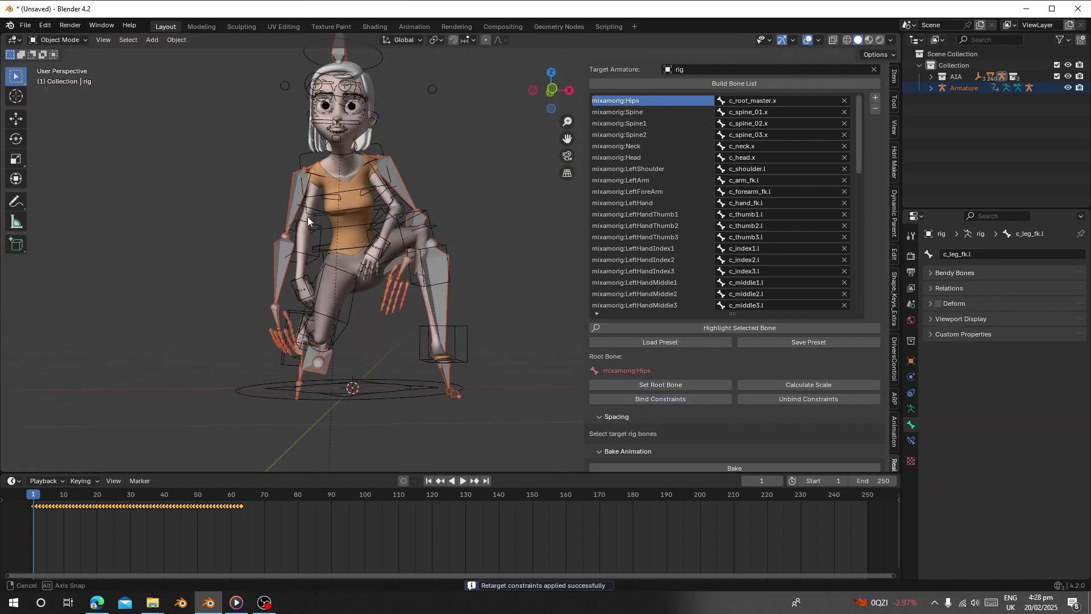
- Hide the viewport overlays and play the retargeted motion on the character, restarting it from the first frame
{"action": "left_click", "coordinate": [812, 41]}
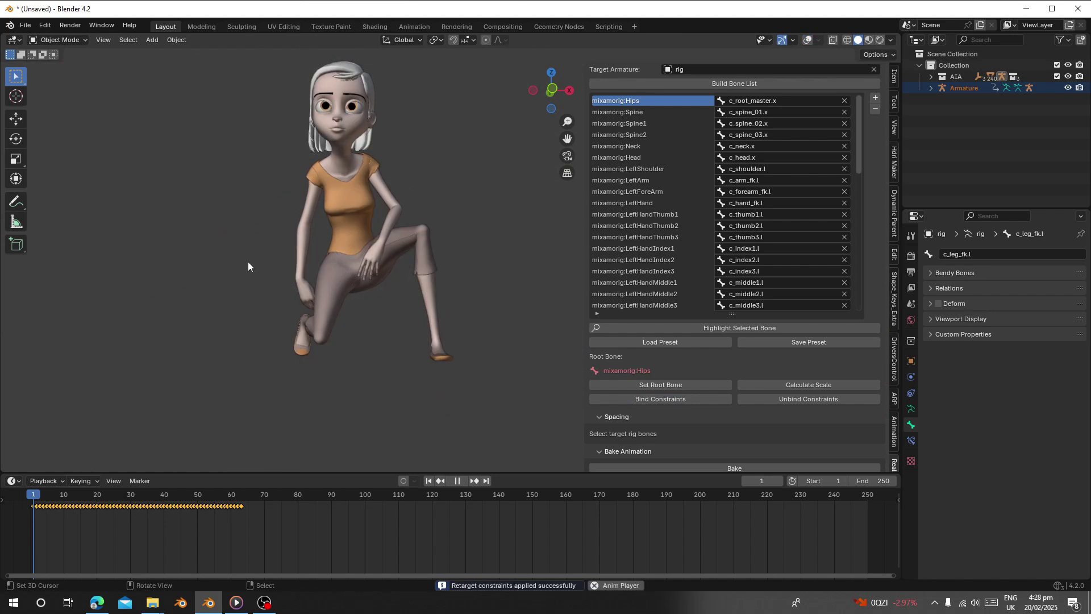
{"action": "key", "text": "space"}
{"action": "scroll", "coordinate": [442, 412], "scroll_direction": "up", "scroll_amount": 3}
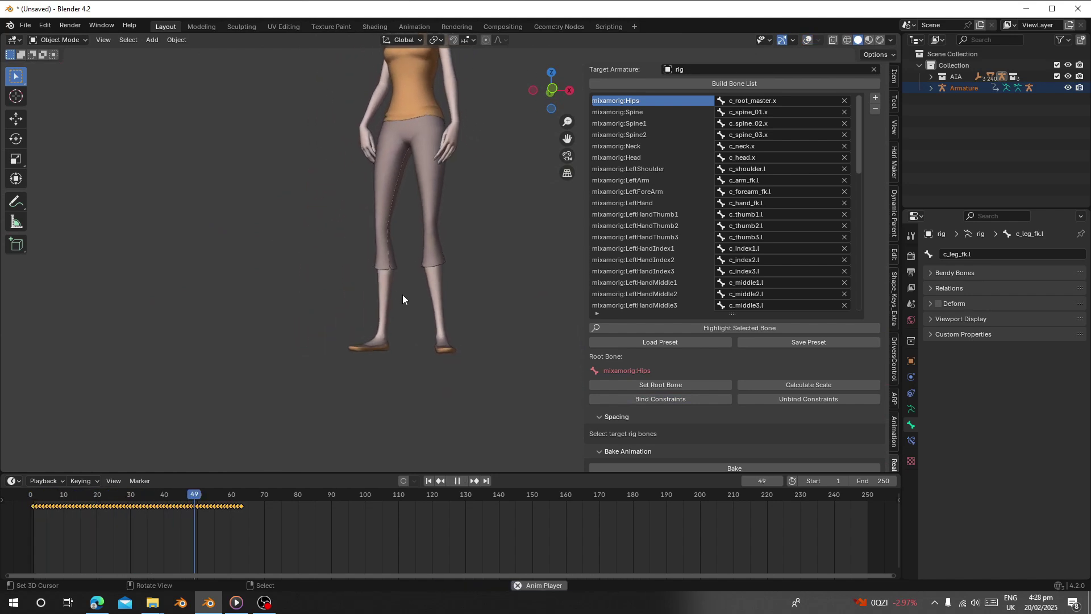
{"action": "left_click", "coordinate": [64, 516]}
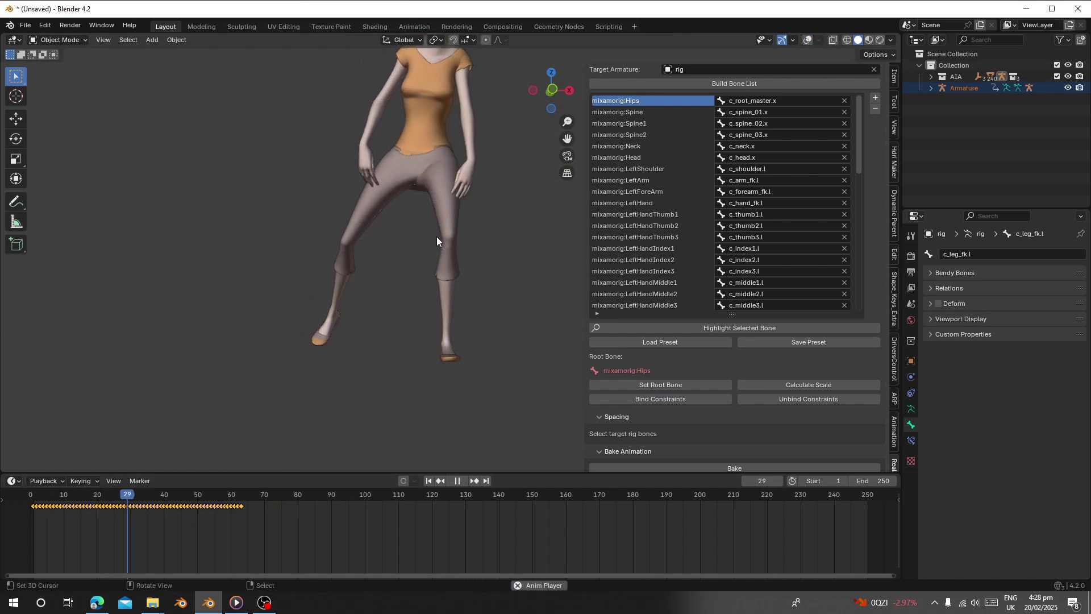
{"action": "left_click", "coordinate": [429, 480]}
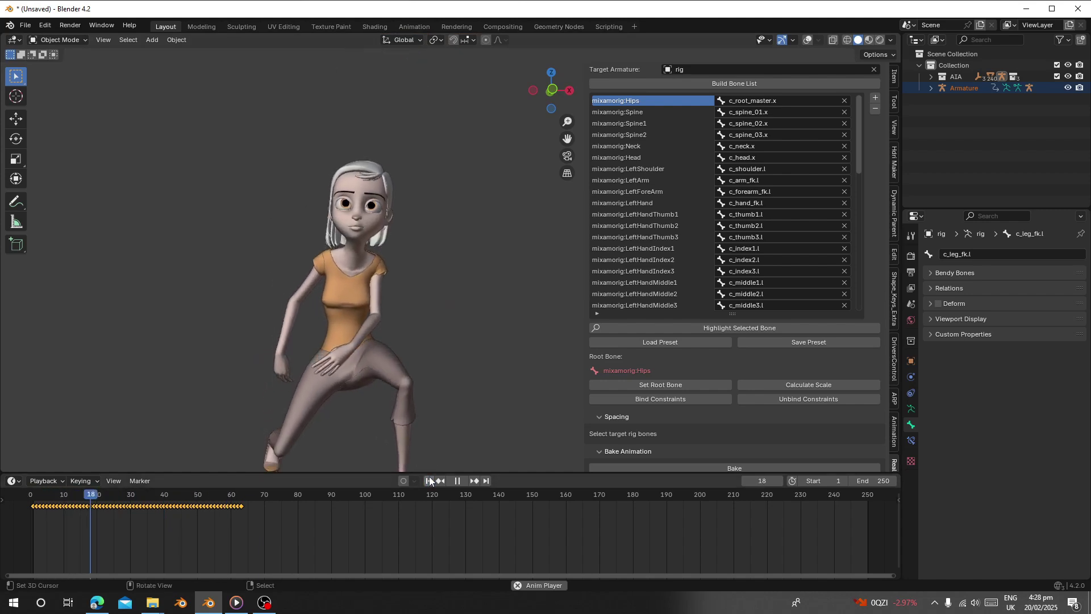
{"action": "left_click", "coordinate": [429, 481]}
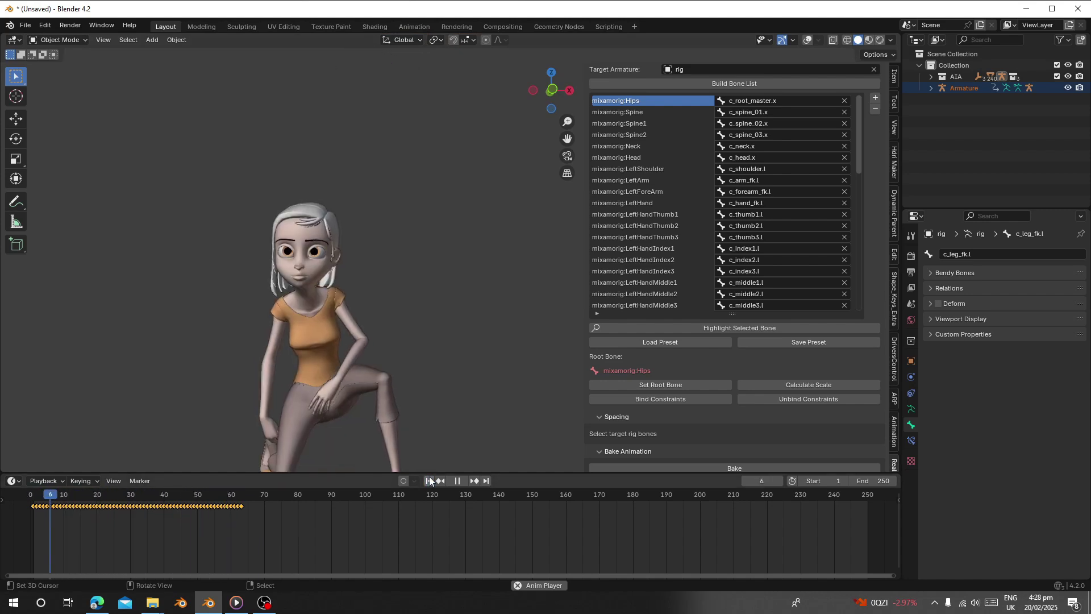
{"action": "key", "text": "space"}
- Show the viewport overlays again and select the mocap source armature
{"action": "left_click", "coordinate": [808, 40]}
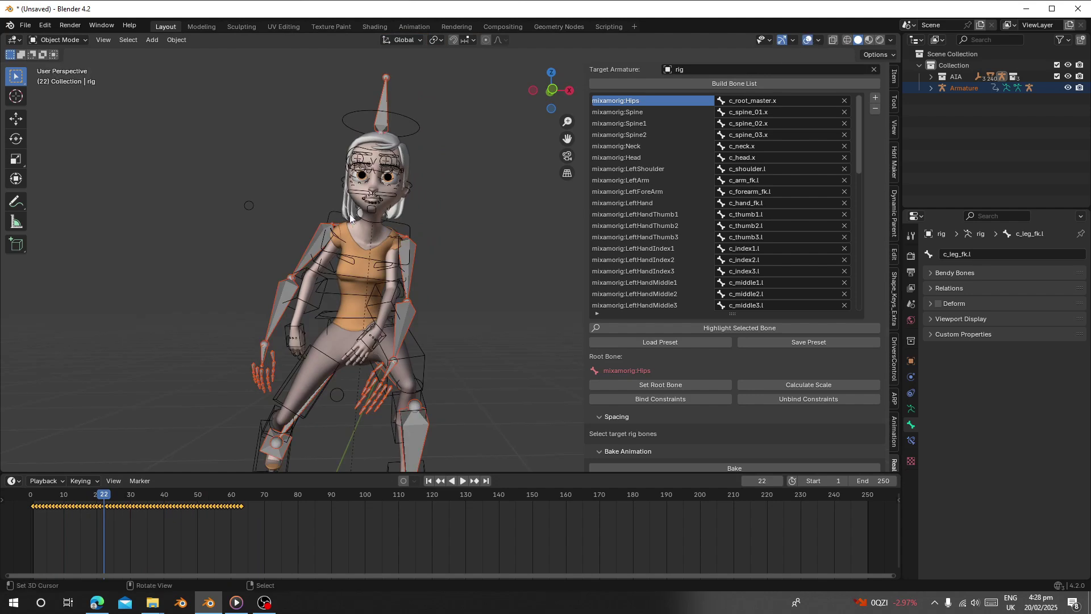
{"action": "left_click", "coordinate": [446, 65]}
{"action": "left_click", "coordinate": [402, 101]}
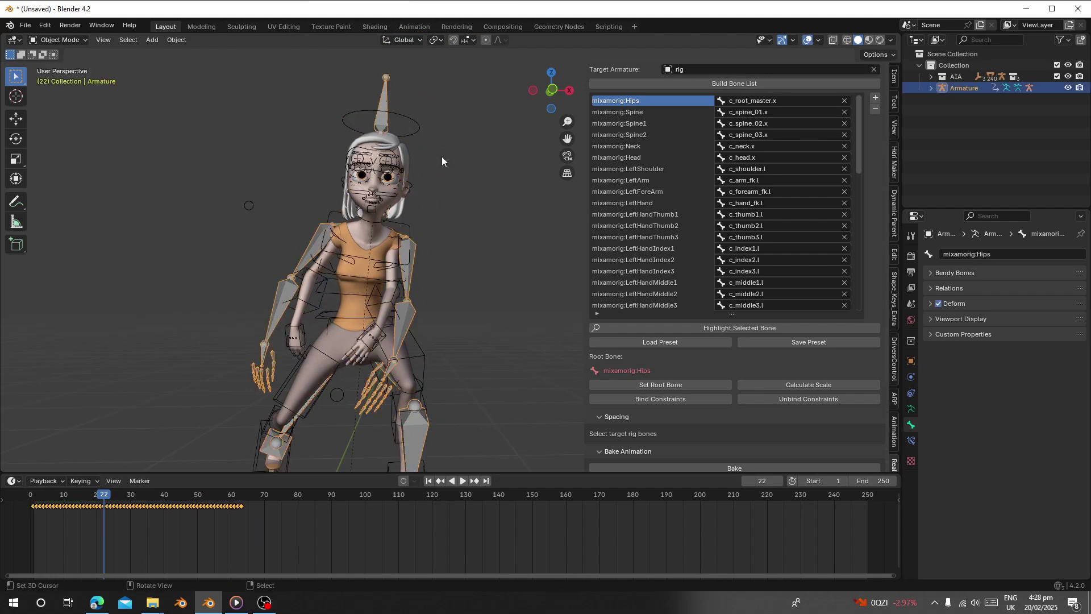
{"action": "scroll", "coordinate": [442, 156], "scroll_direction": "down", "scroll_amount": 3}
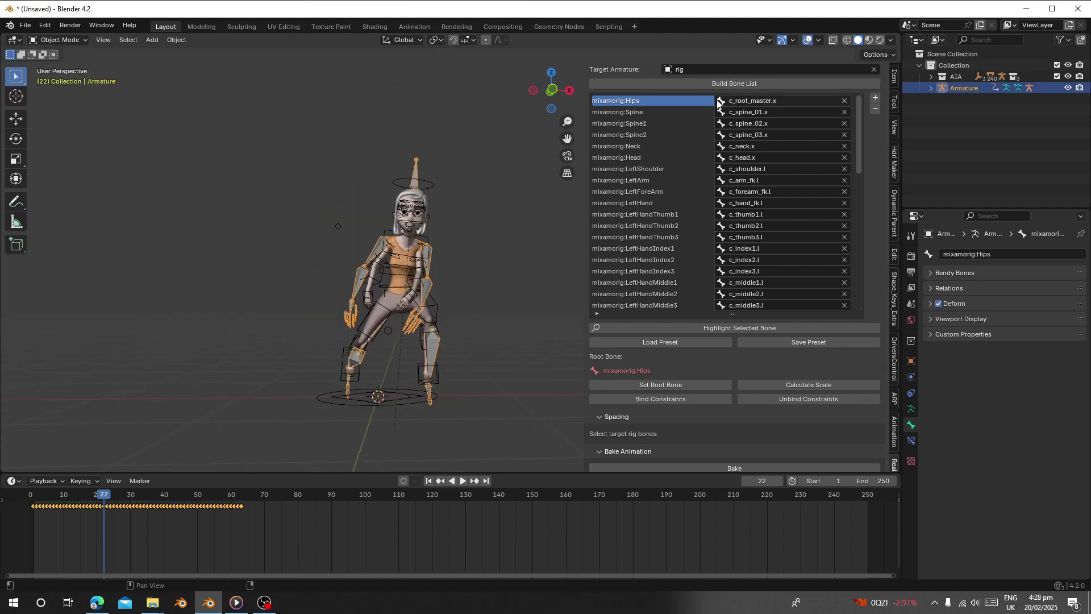
- Try moving the source armature away from the world origin and play the animation to check that the character follows
{"action": "scroll", "coordinate": [642, 245], "scroll_direction": "up", "scroll_amount": 3}
{"action": "middle_click_drag", "start_coordinate": [481, 333], "coordinate": [426, 325]}
{"action": "key", "text": "g"}
{"action": "left_click", "coordinate": [251, 388]}
{"action": "key", "text": "space"}
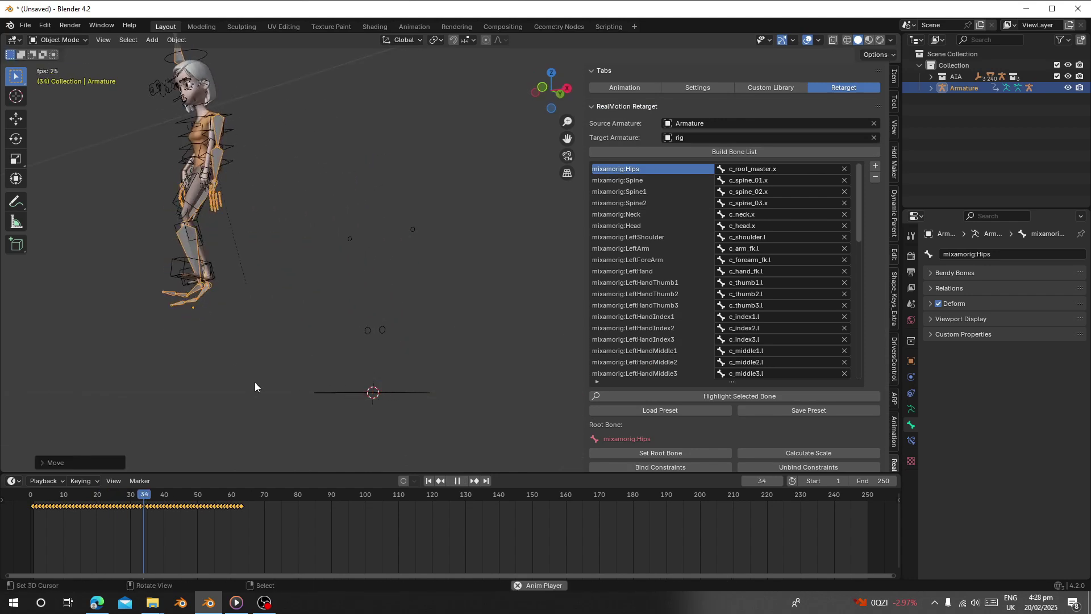
{"action": "key", "text": "Escape"}
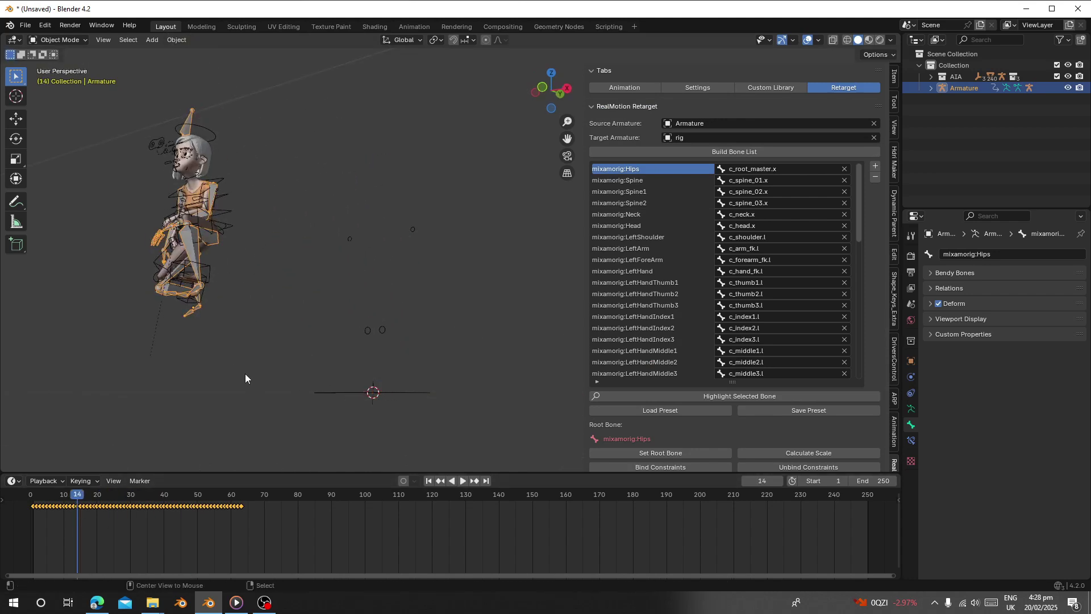
- Clear the source armature's location and preview the motion at the origin
{"action": "key", "text": "alt+g"}
{"action": "key", "text": "space"}
{"action": "key", "text": "space"}
{"action": "middle_click_drag", "start_coordinate": [452, 377], "coordinate": [406, 372]}
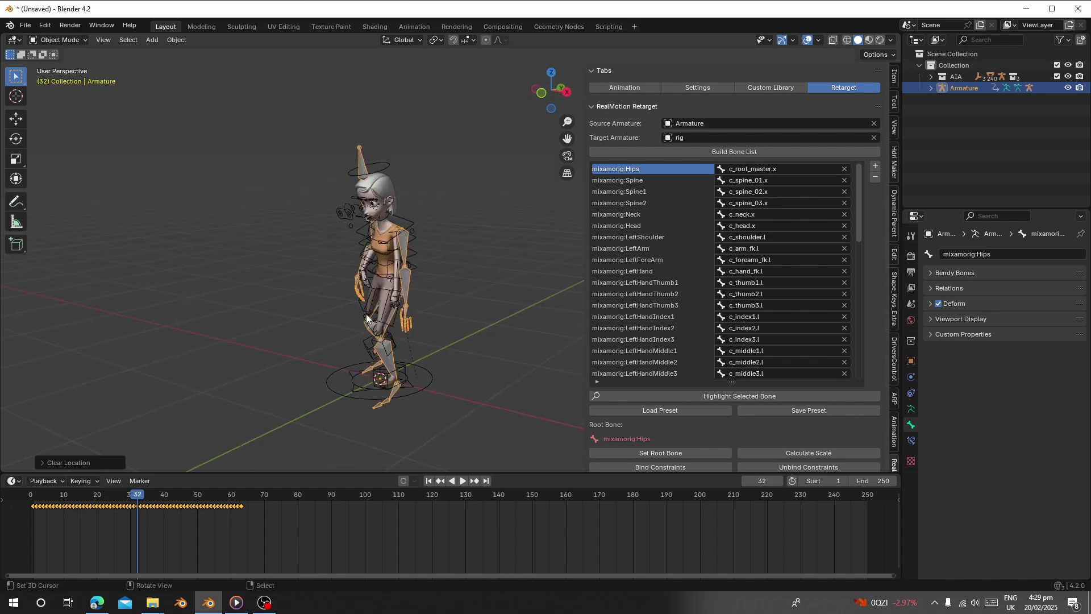
- Examine how the character's arms, legs and feet line up with the source armature while the animation plays
{"action": "scroll", "coordinate": [432, 341], "scroll_direction": "up", "scroll_amount": 3}
{"action": "middle_click_drag", "start_coordinate": [460, 330], "coordinate": [352, 256], "text": "shift"}
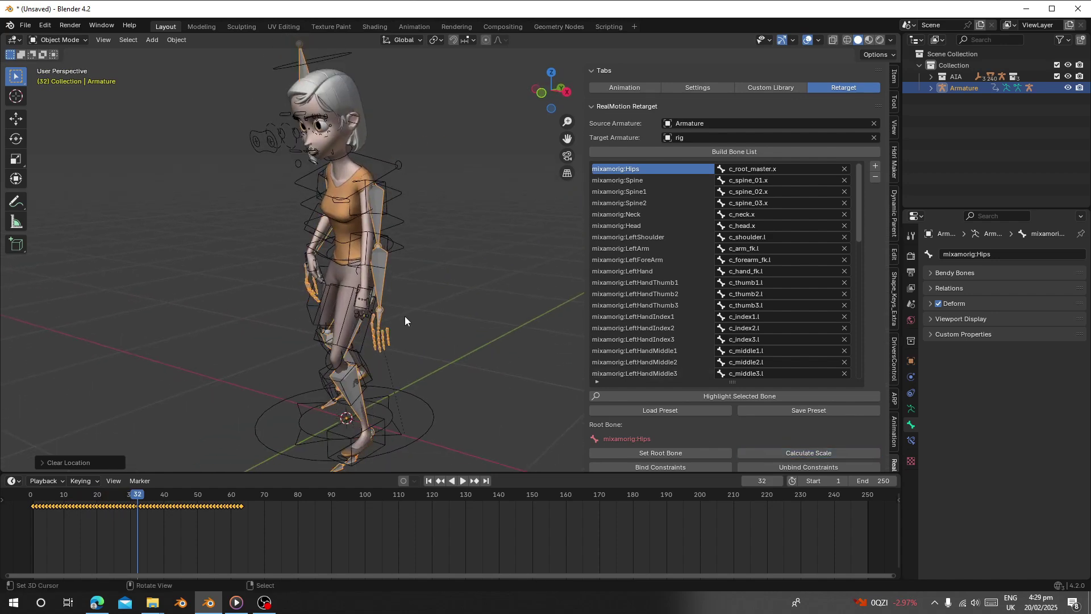
{"action": "middle_click_drag", "start_coordinate": [404, 316], "coordinate": [448, 287]}
{"action": "scroll", "coordinate": [419, 214], "scroll_direction": "up", "scroll_amount": 3}
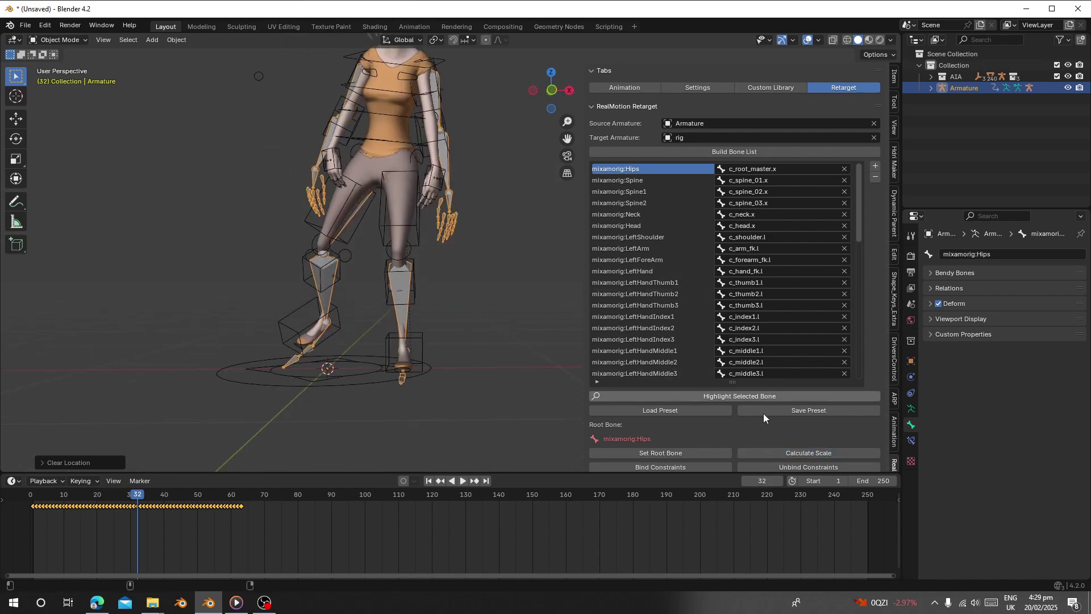
{"action": "scroll", "coordinate": [764, 452], "scroll_direction": "down", "scroll_amount": 4}
{"action": "key", "text": "space"}
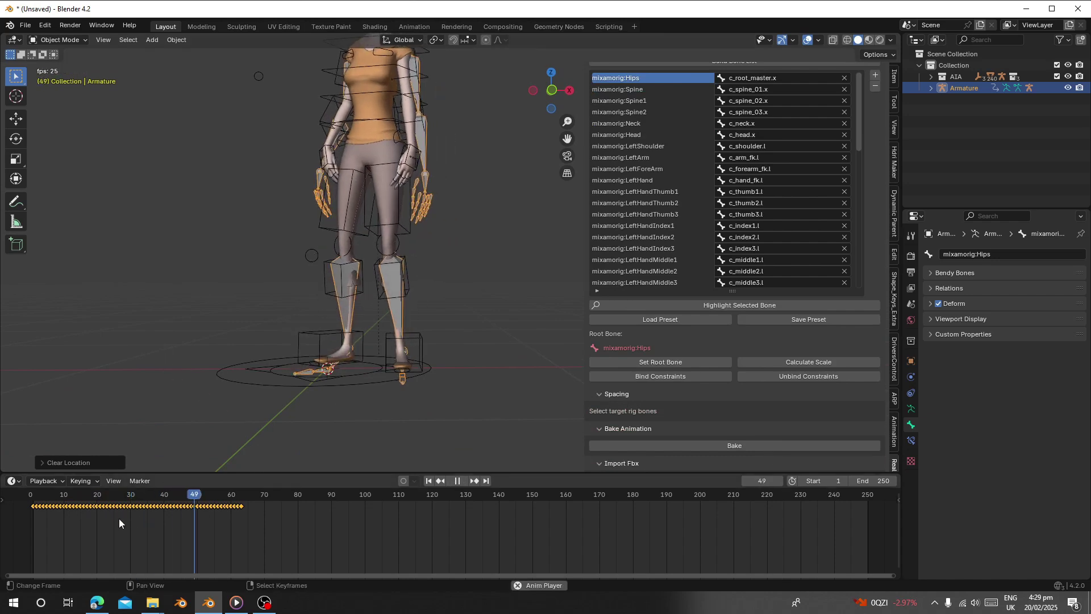
{"action": "key", "text": "space"}
- Select the character rig, switch it to Pose Mode and select the left upper-arm FK control c_arm_fk.l
{"action": "scroll", "coordinate": [400, 328], "scroll_direction": "up", "scroll_amount": 4}
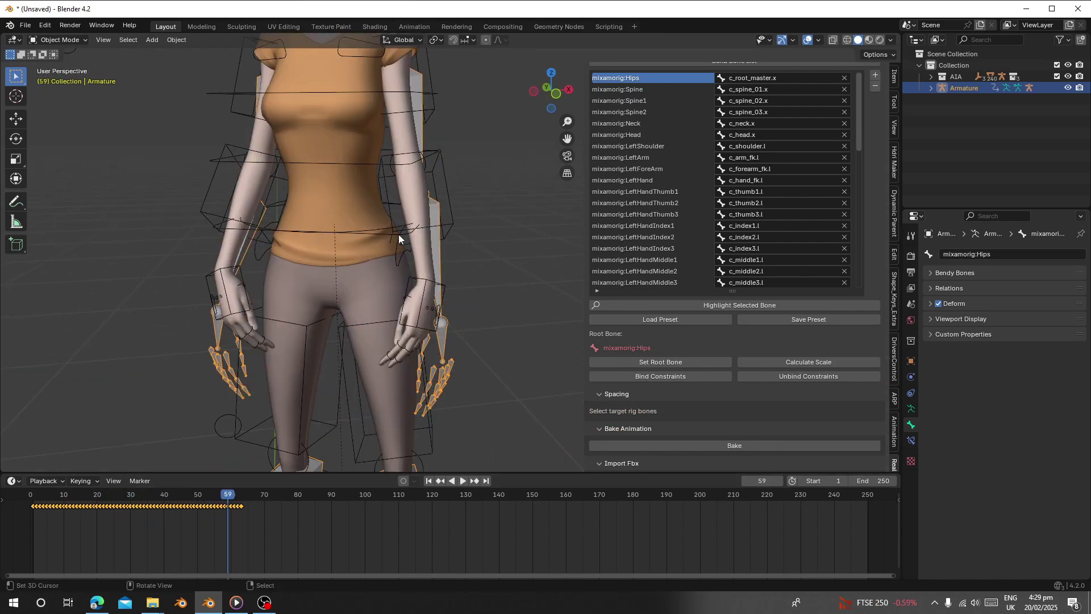
{"action": "middle_click_drag", "start_coordinate": [399, 234], "coordinate": [362, 380], "text": "shift"}
{"action": "left_click", "coordinate": [391, 159]}
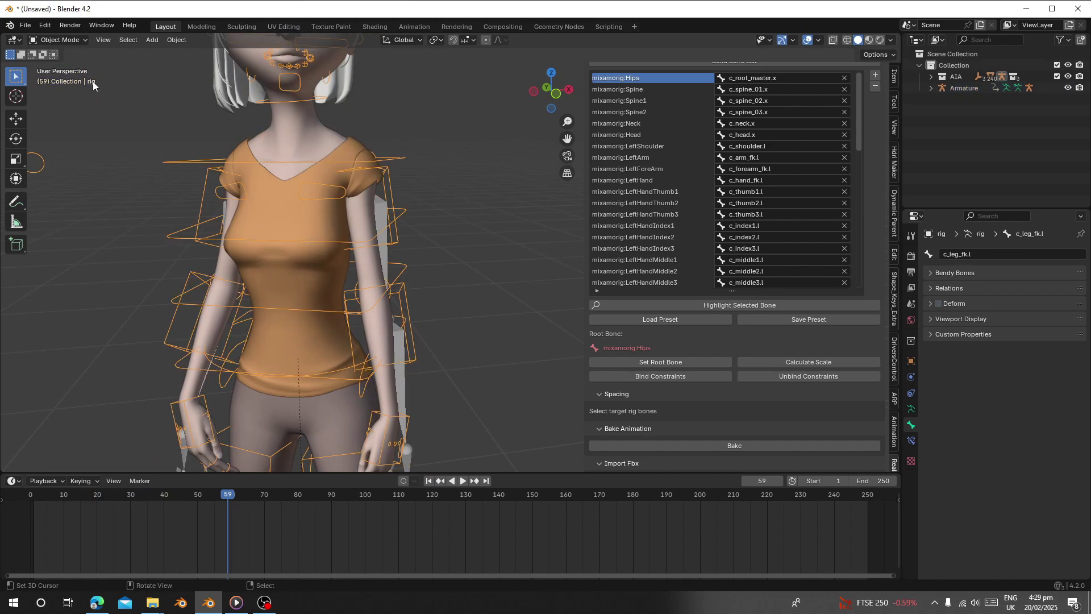
{"action": "left_click", "coordinate": [66, 41]}
{"action": "left_click", "coordinate": [75, 77]}
{"action": "left_click", "coordinate": [401, 206]}
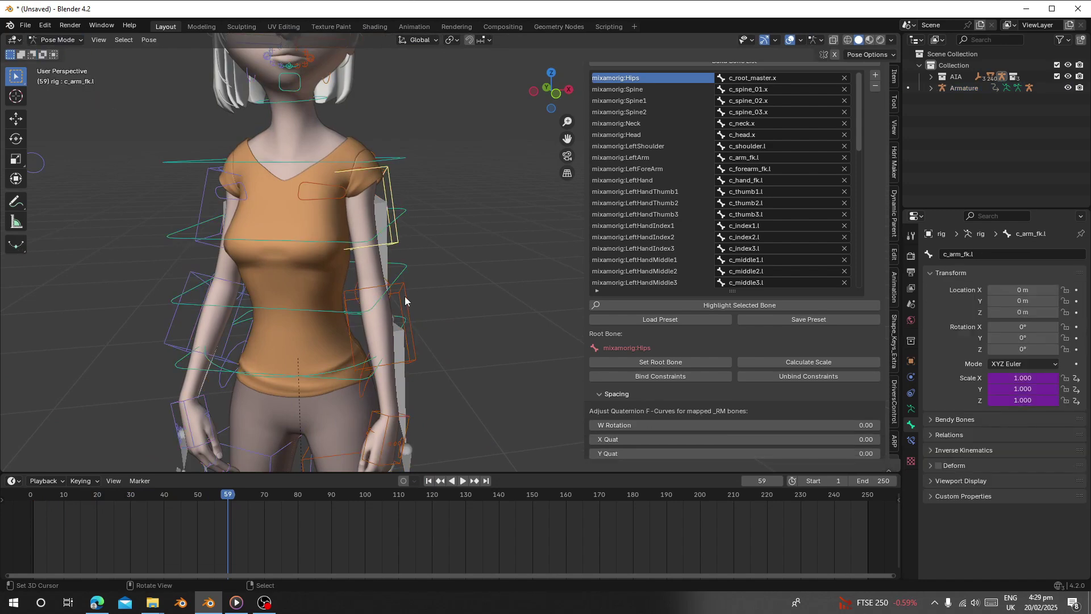
- Try adjusting the X Quat spacing value for the left upper-arm FK control
{"action": "middle_click_drag", "start_coordinate": [404, 295], "coordinate": [687, 401]}
{"action": "scroll", "coordinate": [688, 401], "scroll_direction": "down", "scroll_amount": 4}
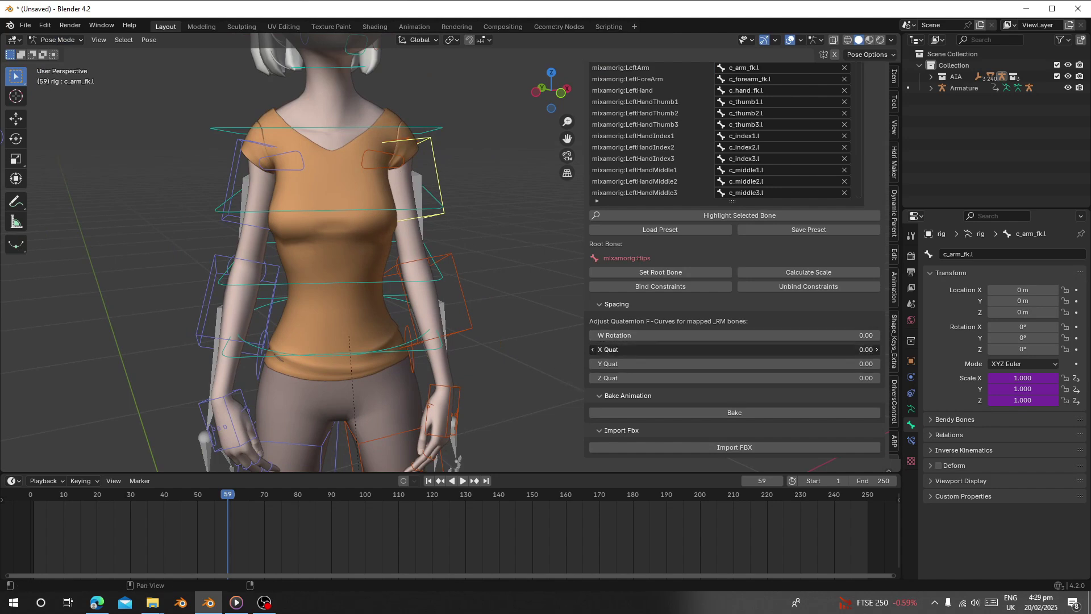
{"action": "left_click_drag", "start_coordinate": [733, 350], "coordinate": [690, 349]}
{"action": "right_click", "coordinate": [690, 349]}
{"action": "middle_click_drag", "start_coordinate": [261, 312], "coordinate": [255, 308]}
{"action": "scroll", "coordinate": [238, 286], "scroll_direction": "down", "scroll_amount": 3}
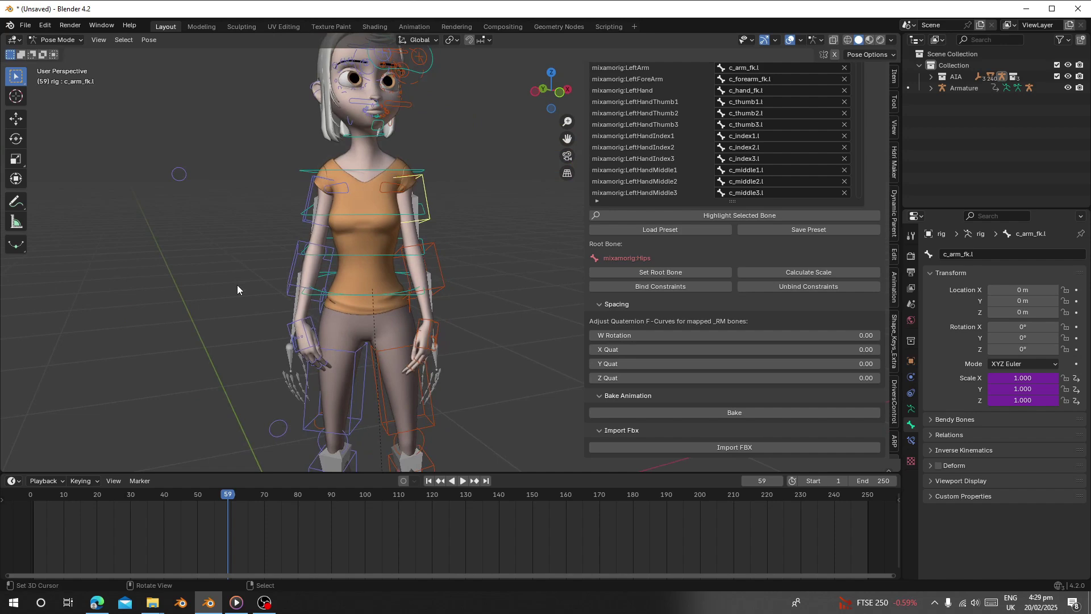
- Go to frame 53, select the right hand FK control c_hand_fk.r and set its X Quat spacing to -0.19
{"action": "left_click", "coordinate": [207, 509]}
{"action": "scroll", "coordinate": [209, 337], "scroll_direction": "up", "scroll_amount": 4}
{"action": "middle_click_drag", "start_coordinate": [209, 337], "coordinate": [287, 267]}
{"action": "left_click", "coordinate": [287, 259]}
{"action": "left_click_drag", "start_coordinate": [643, 350], "coordinate": [613, 349]}
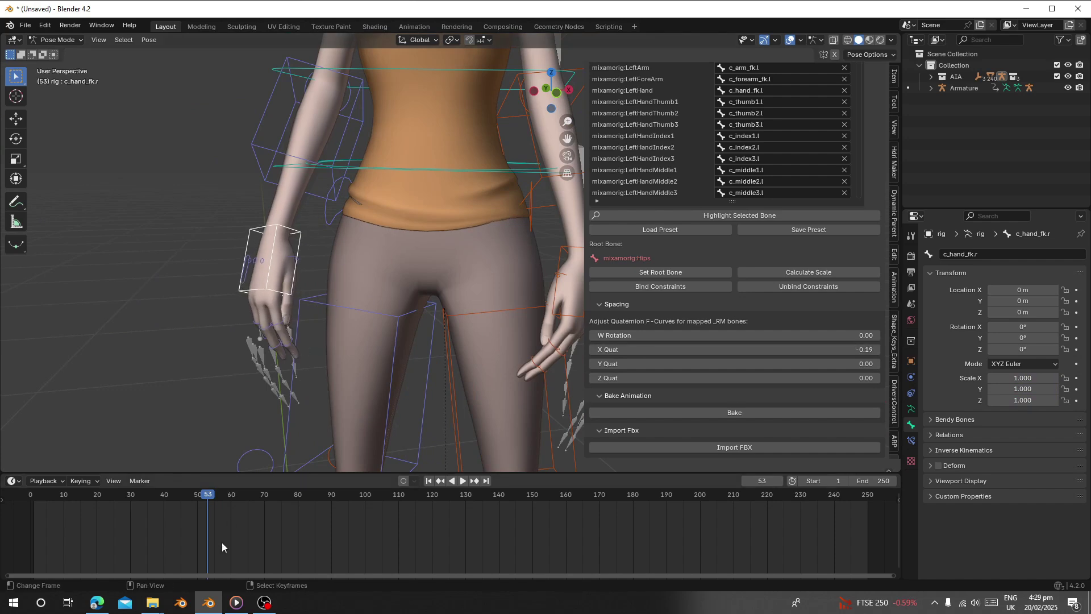
- Scrub and play the animation to check the right hand's adjusted rotation across the motion
{"action": "left_click_drag", "start_coordinate": [222, 542], "coordinate": [70, 540]}
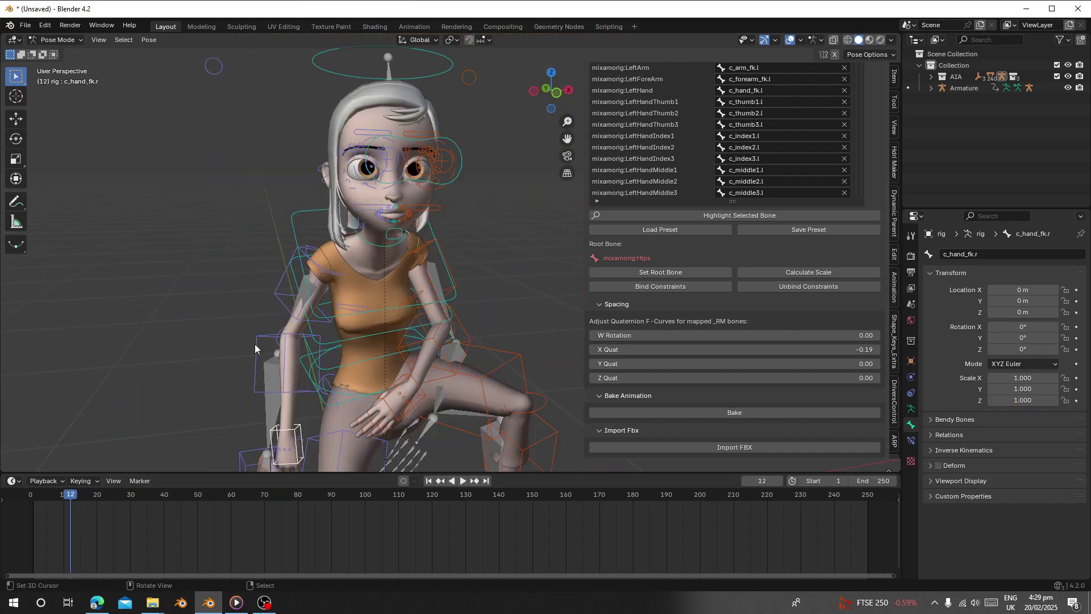
{"action": "key", "text": "space"}
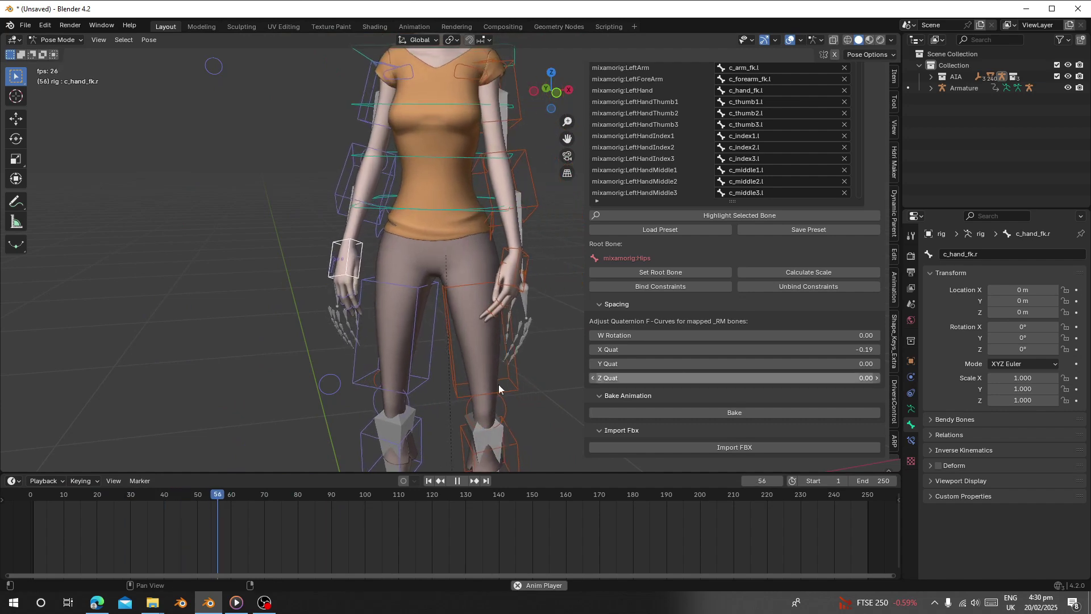
{"action": "key", "text": "Escape"}
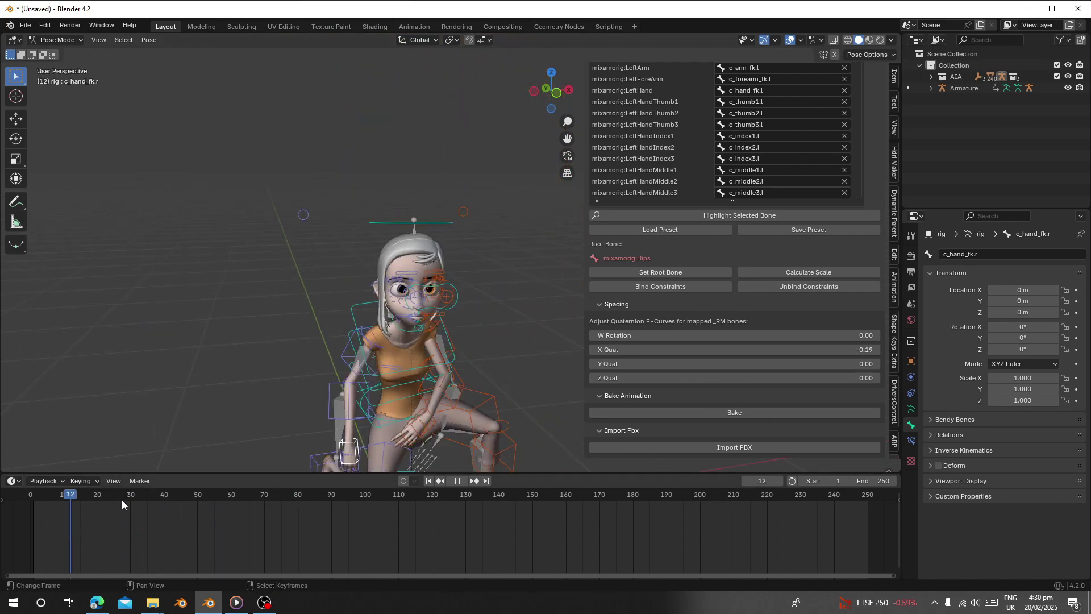
{"action": "key", "text": "space"}
{"action": "scroll", "coordinate": [336, 404], "scroll_direction": "down", "scroll_amount": 4}
{"action": "left_click_drag", "start_coordinate": [85, 499], "coordinate": [146, 500]}
- Bake the retargeted animation onto the character rig and scrub the timeline to frame 41 to check it
{"action": "left_click", "coordinate": [719, 411]}
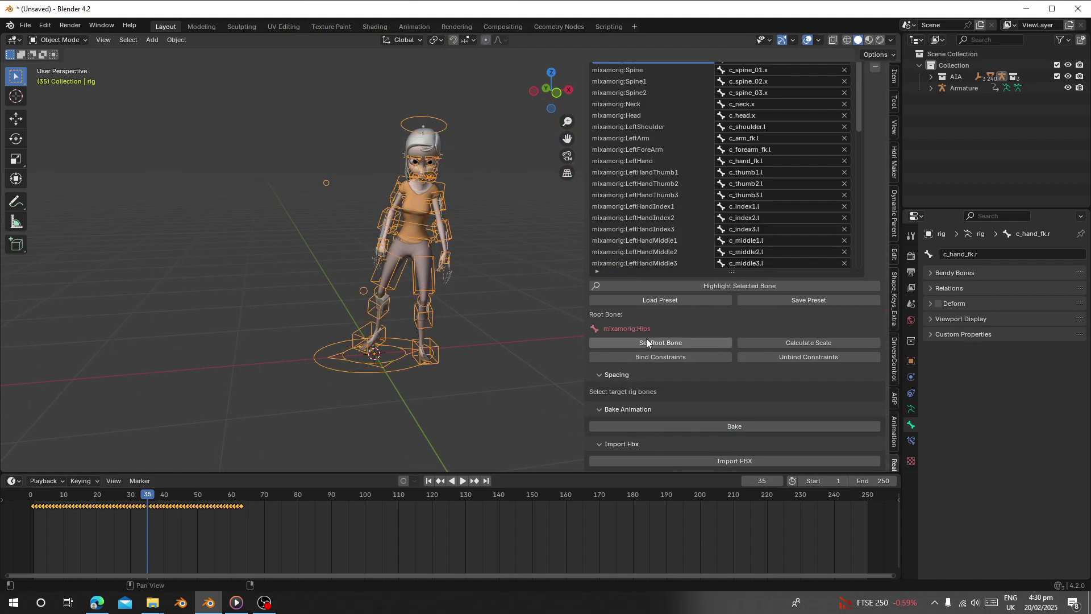
{"action": "left_click_drag", "start_coordinate": [69, 528], "coordinate": [168, 528]}
{"action": "scroll", "coordinate": [333, 222], "scroll_direction": "up", "scroll_amount": 3}
{"action": "middle_click_drag", "start_coordinate": [378, 105], "coordinate": [369, 214], "text": "shift"}
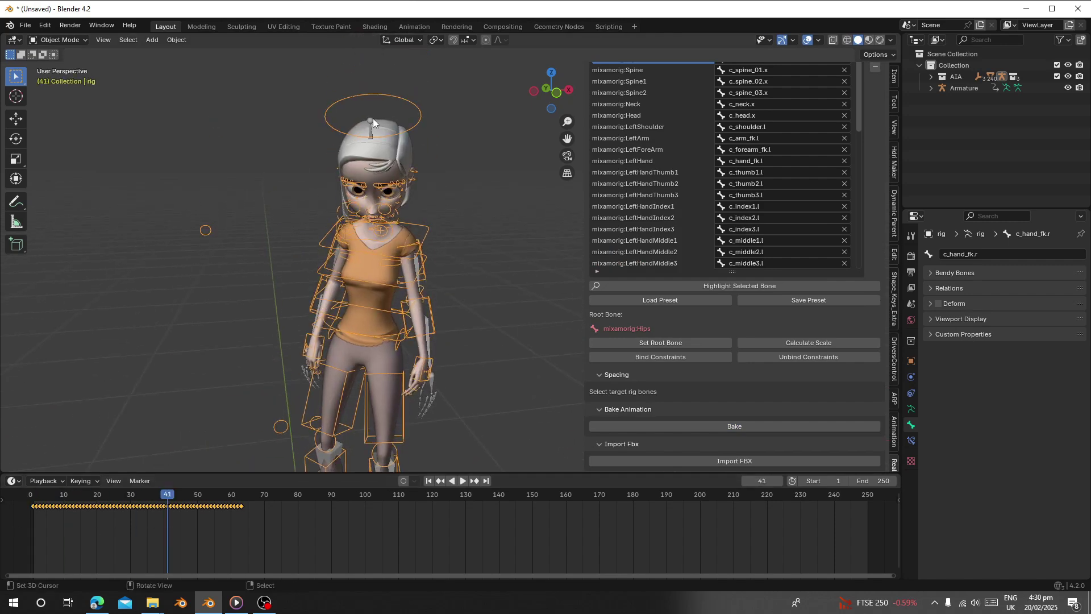
- Delete the source Mixamo armature from the scene, leaving only the character rig
{"action": "right_click", "coordinate": [339, 282]}
{"action": "scroll", "coordinate": [339, 281], "scroll_direction": "down", "scroll_amount": 3}
{"action": "scroll", "coordinate": [735, 350], "scroll_direction": "up", "scroll_amount": 5}
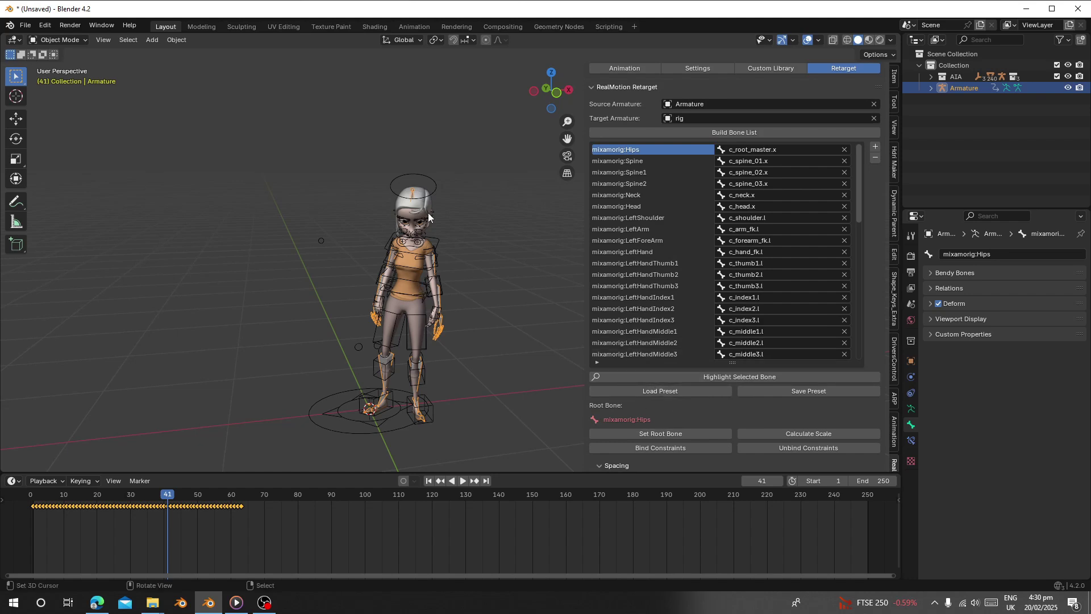
{"action": "key", "text": "x"}
{"action": "left_click", "coordinate": [418, 266]}
{"action": "scroll", "coordinate": [457, 193], "scroll_direction": "up", "scroll_amount": 2}
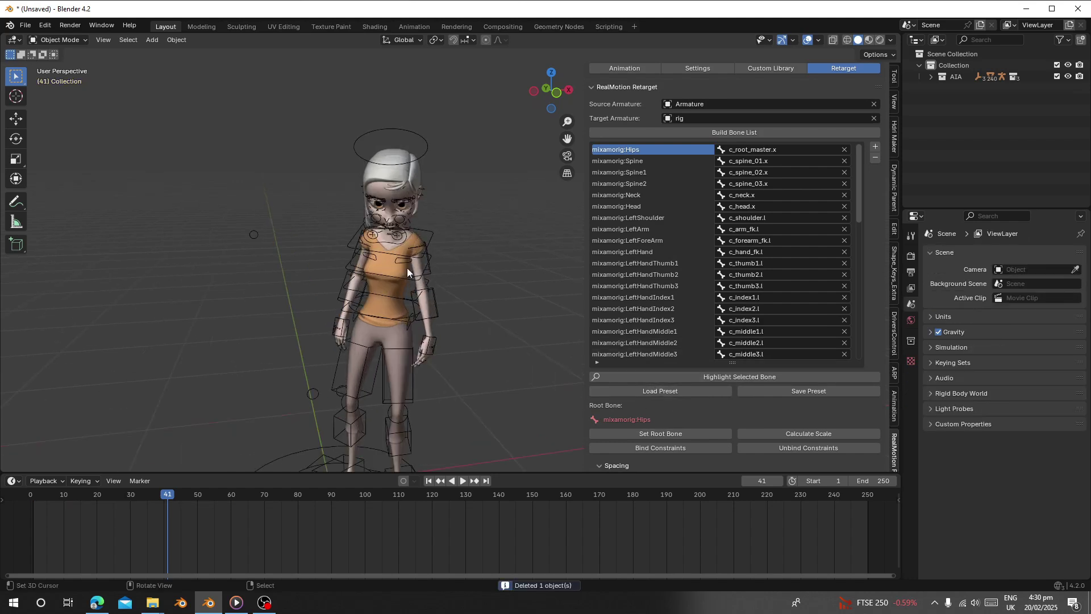
- Play the baked animation on the character rig, stop it and scrub to frame 38 to inspect the pose
{"action": "left_click", "coordinate": [33, 535]}
{"action": "key", "text": "space"}
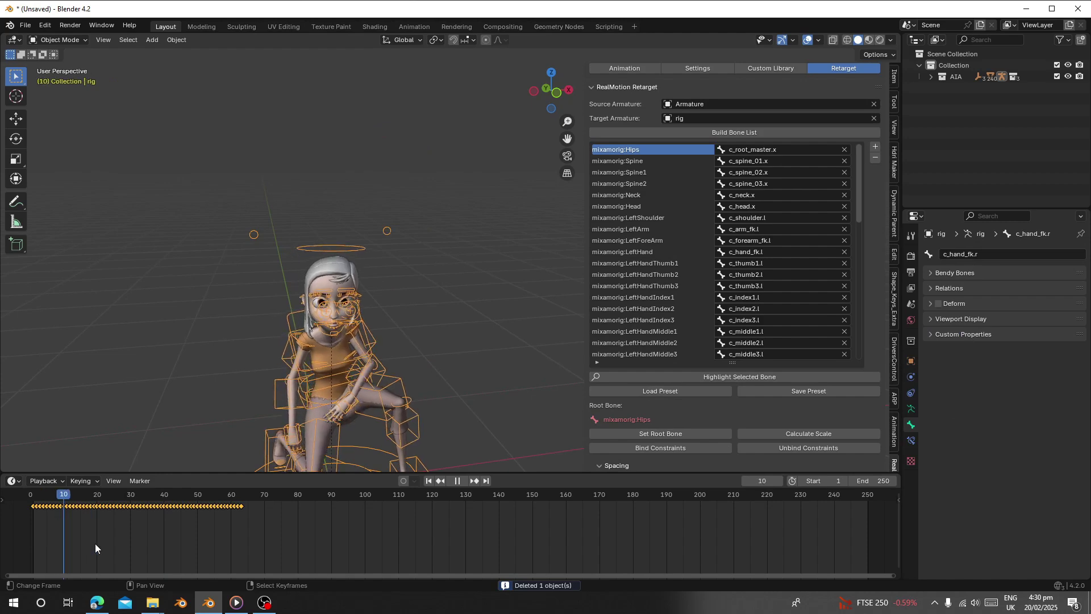
{"action": "scroll", "coordinate": [336, 417], "scroll_direction": "down", "scroll_amount": 3}
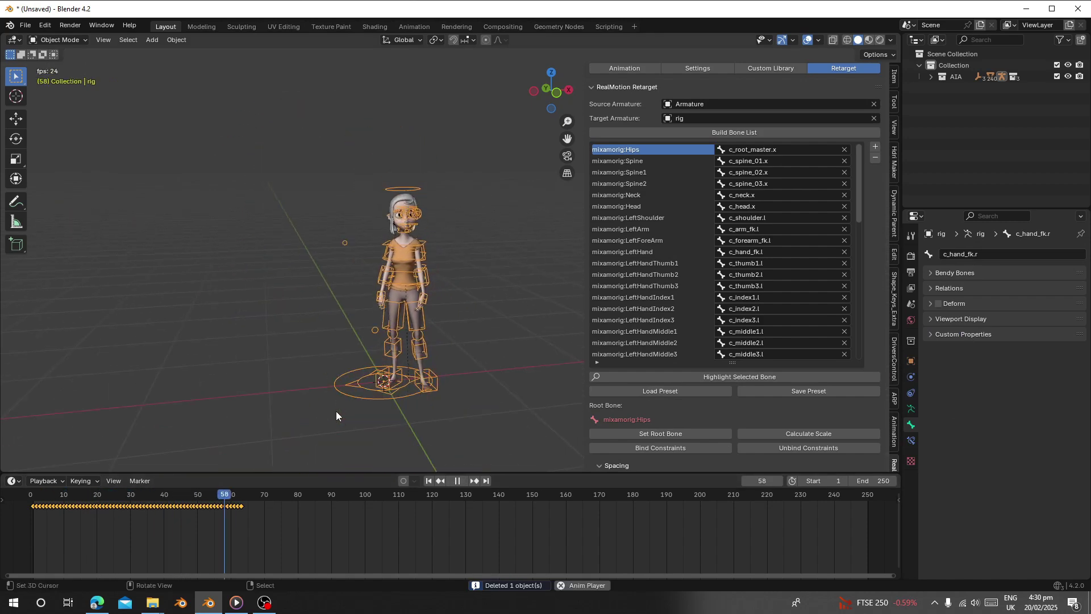
{"action": "key", "text": "space"}
{"action": "scroll", "coordinate": [318, 366], "scroll_direction": "up", "scroll_amount": 20, "text": "alt"}
{"action": "scroll", "coordinate": [277, 335], "scroll_direction": "up", "scroll_amount": 3}
{"action": "middle_click_drag", "start_coordinate": [278, 346], "coordinate": [271, 259], "text": "shift"}
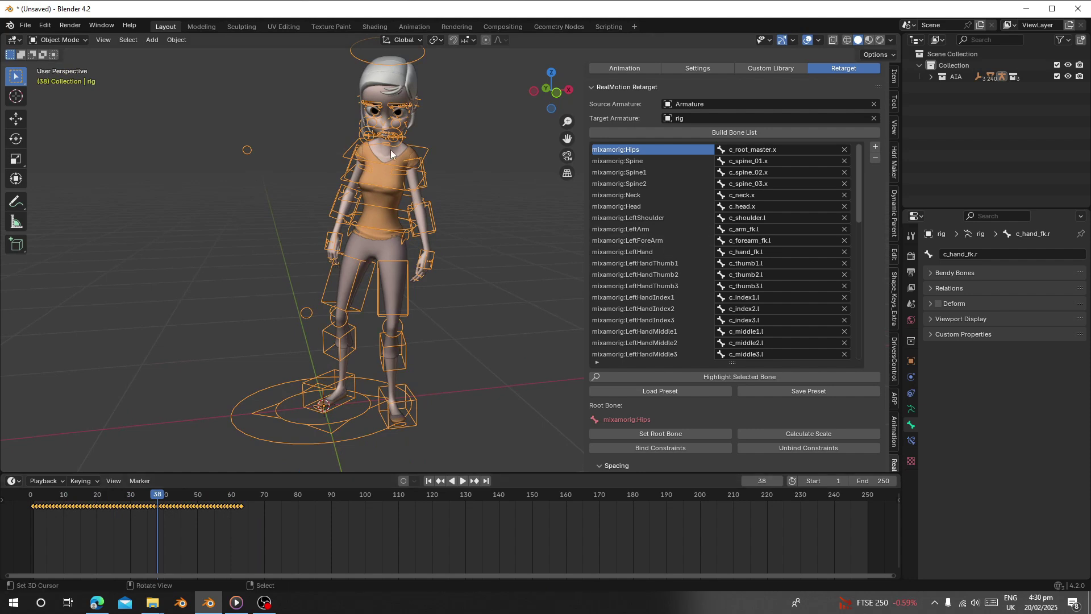
- Show the Custom Library settings and change the timeline into the Action Editor to see the existing actions
{"action": "left_click", "coordinate": [746, 72]}
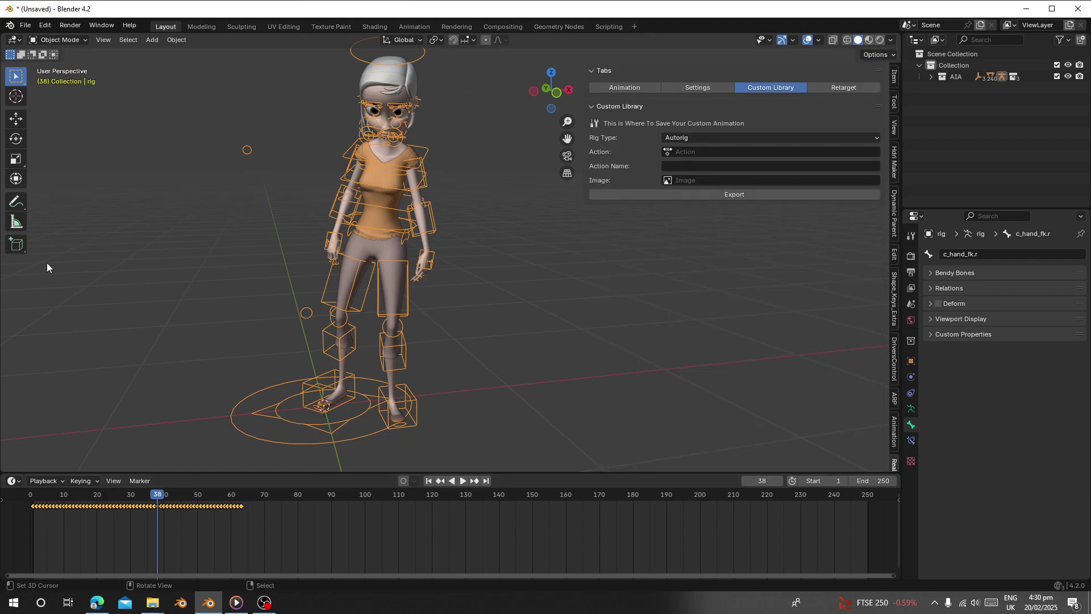
{"action": "left_click", "coordinate": [12, 482]}
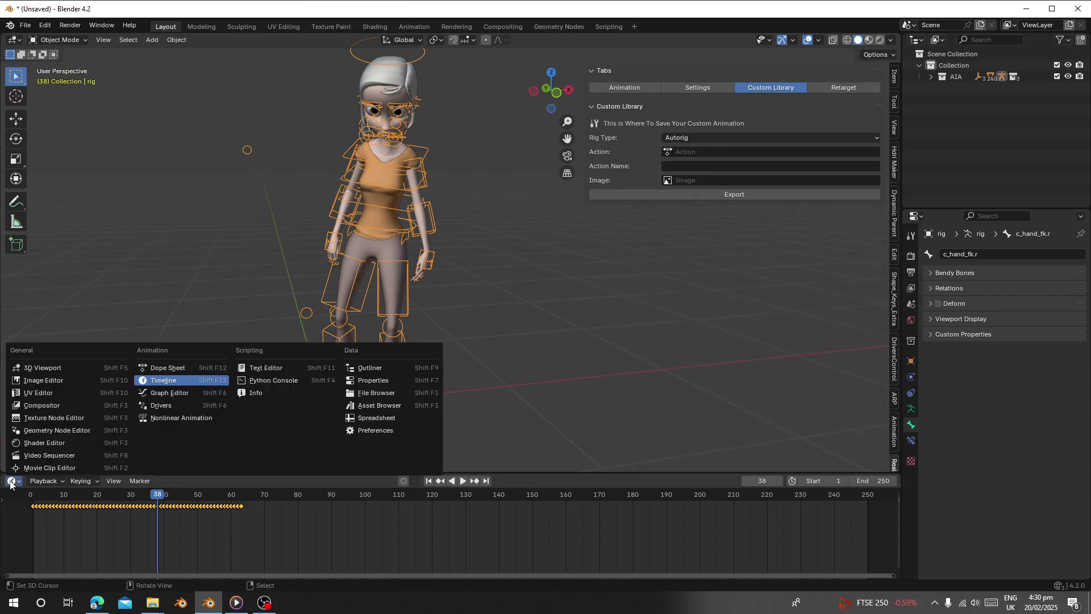
{"action": "left_click", "coordinate": [158, 370]}
{"action": "left_click", "coordinate": [56, 486]}
{"action": "left_click", "coordinate": [101, 520]}
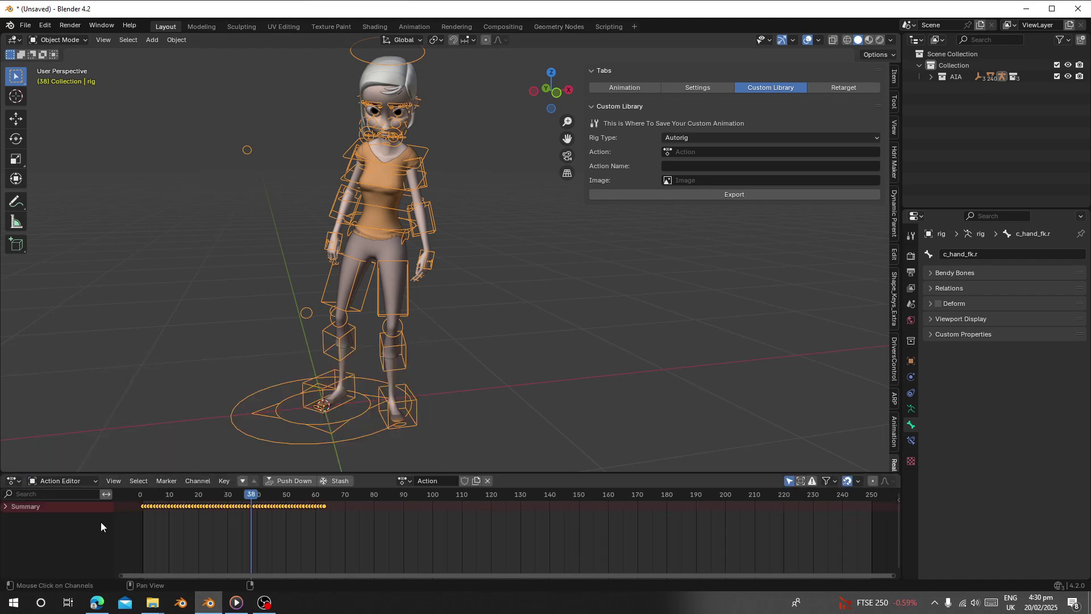
{"action": "left_click", "coordinate": [405, 481]}
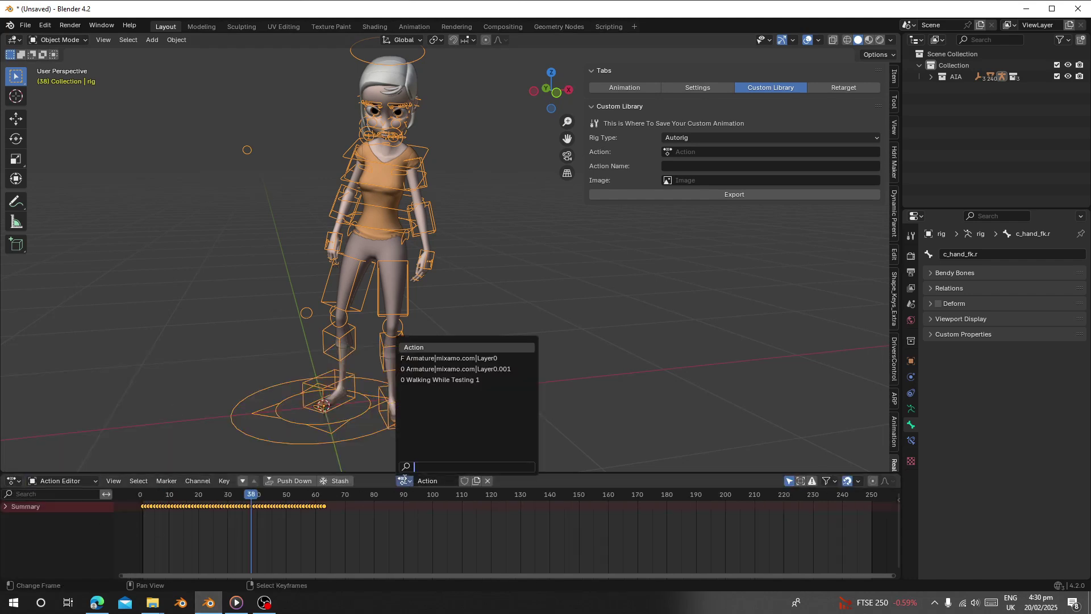
{"action": "right_click", "coordinate": [452, 331]}
{"action": "right_click", "coordinate": [411, 281]}
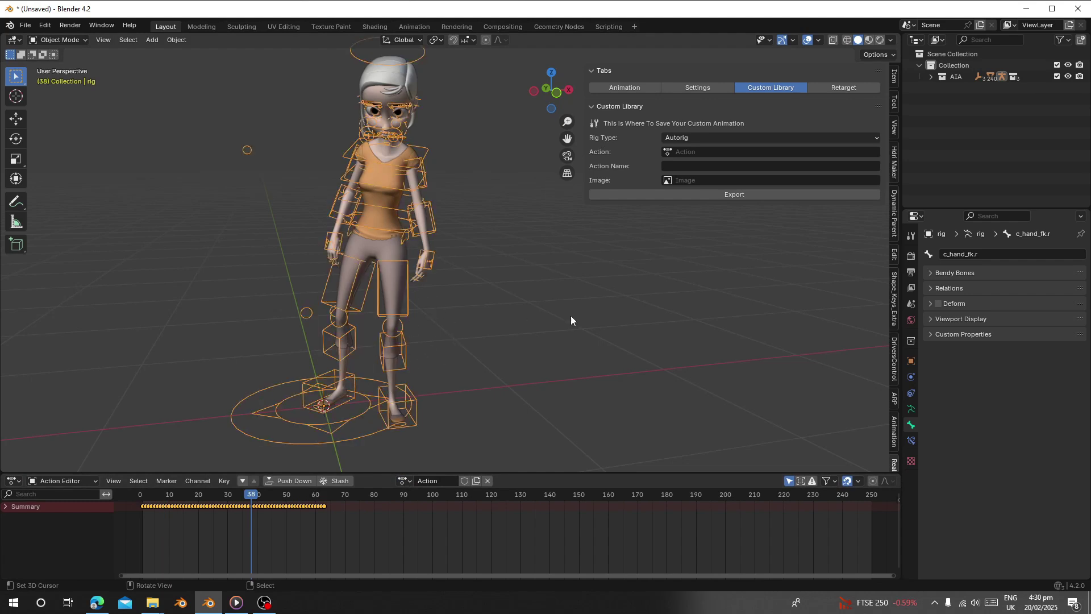
- Rename the baked action as Action1 and choose it as the action for the custom library
{"action": "left_click", "coordinate": [448, 481]}
{"action": "left_click", "coordinate": [447, 482]}
{"action": "type", "text": "1"}
{"action": "key", "text": "Return"}
{"action": "left_click", "coordinate": [704, 152]}
{"action": "left_click", "coordinate": [686, 169]}
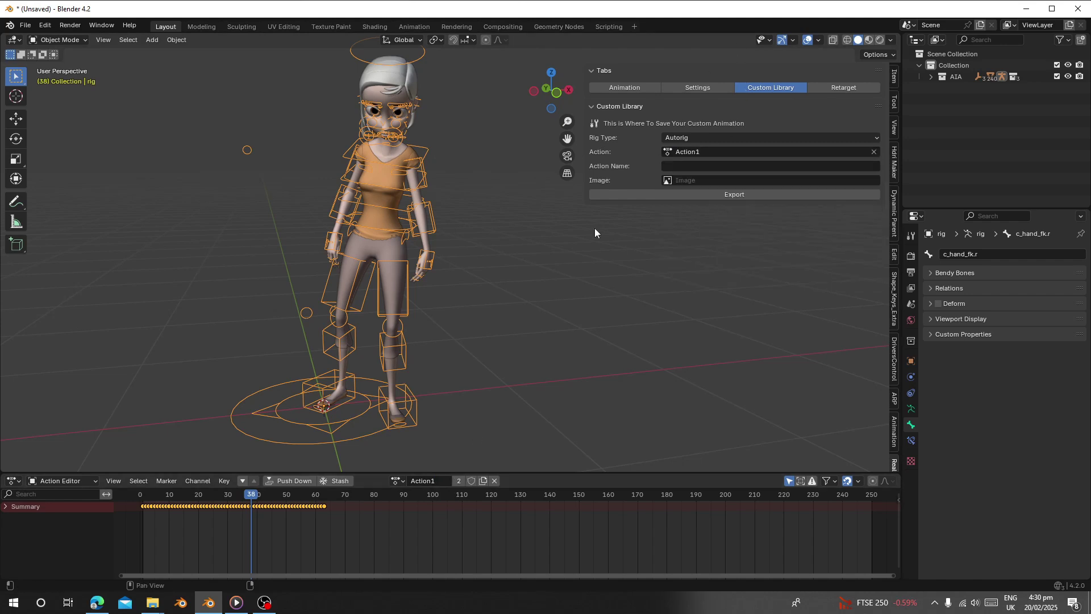
- Rename the baked action as Action11 and choose it again as the custom library action
{"action": "left_click", "coordinate": [426, 481]}
{"action": "left_click", "coordinate": [436, 481]}
{"action": "type", "text": "1"}
{"action": "left_click", "coordinate": [714, 149]}
{"action": "left_click", "coordinate": [707, 170]}
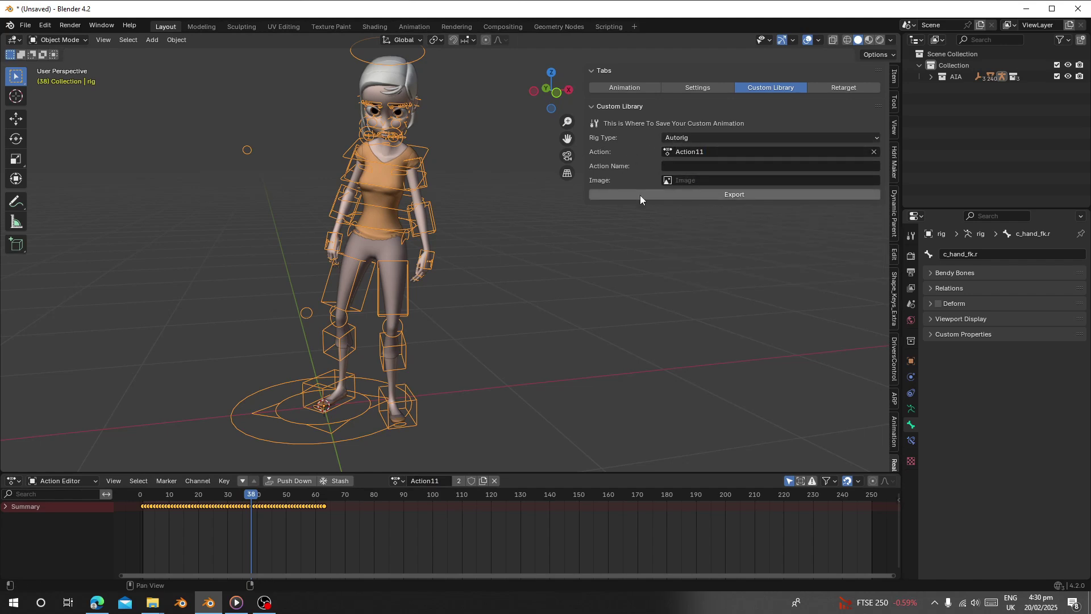
- Render a viewport image of the pose at frame 13 and set Render Result as the library entry's image
{"action": "left_click_drag", "start_coordinate": [227, 538], "coordinate": [178, 530]}
{"action": "middle_click_drag", "start_coordinate": [178, 164], "coordinate": [157, 155]}
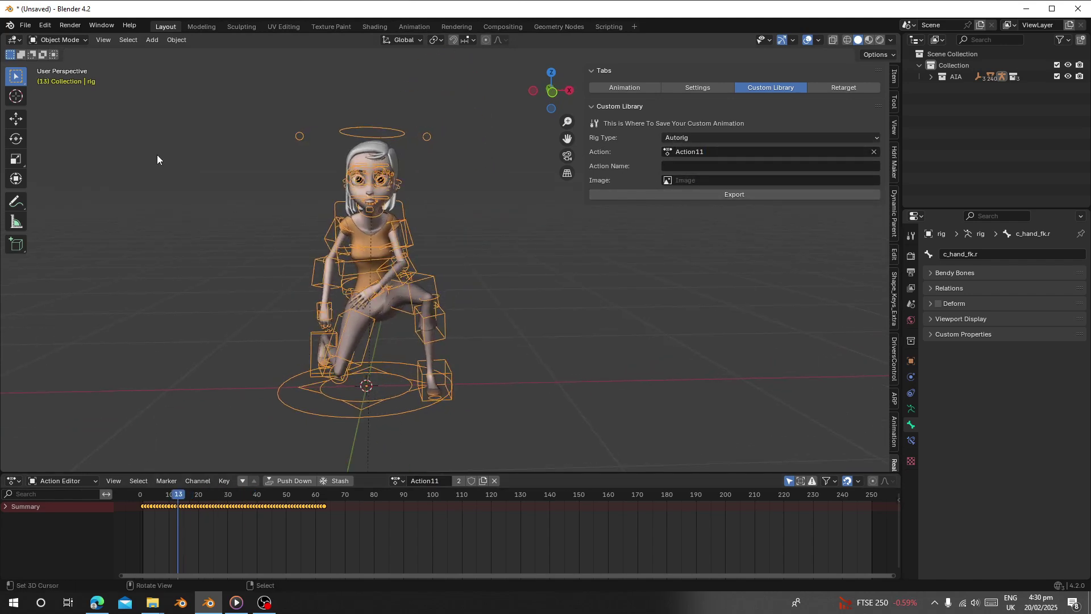
{"action": "left_click", "coordinate": [105, 38]}
{"action": "left_click", "coordinate": [133, 258]}
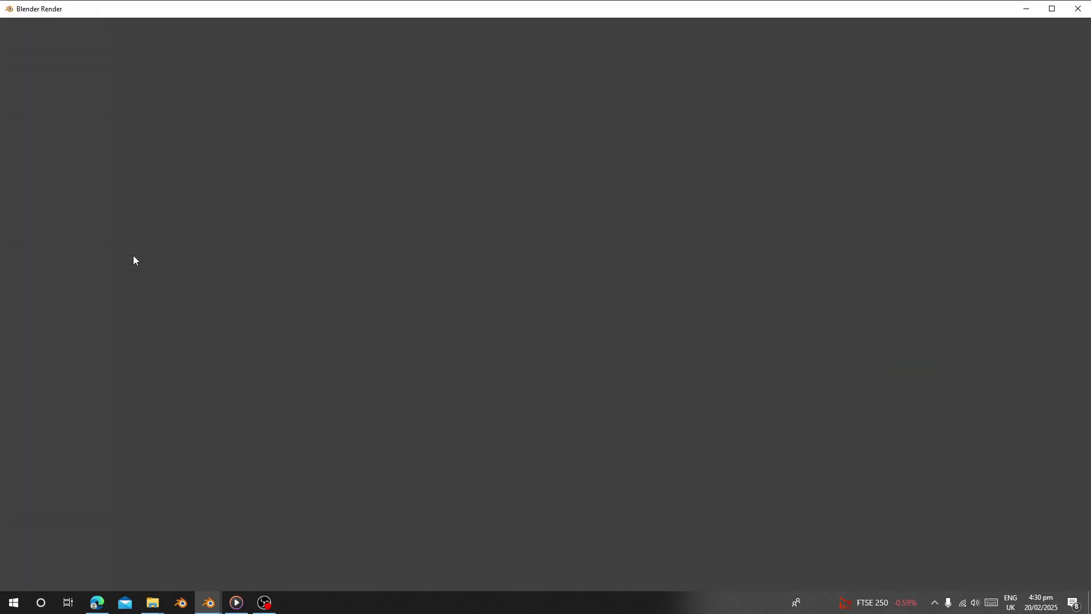
{"action": "left_click", "coordinate": [1078, 9]}
{"action": "left_click", "coordinate": [668, 180]}
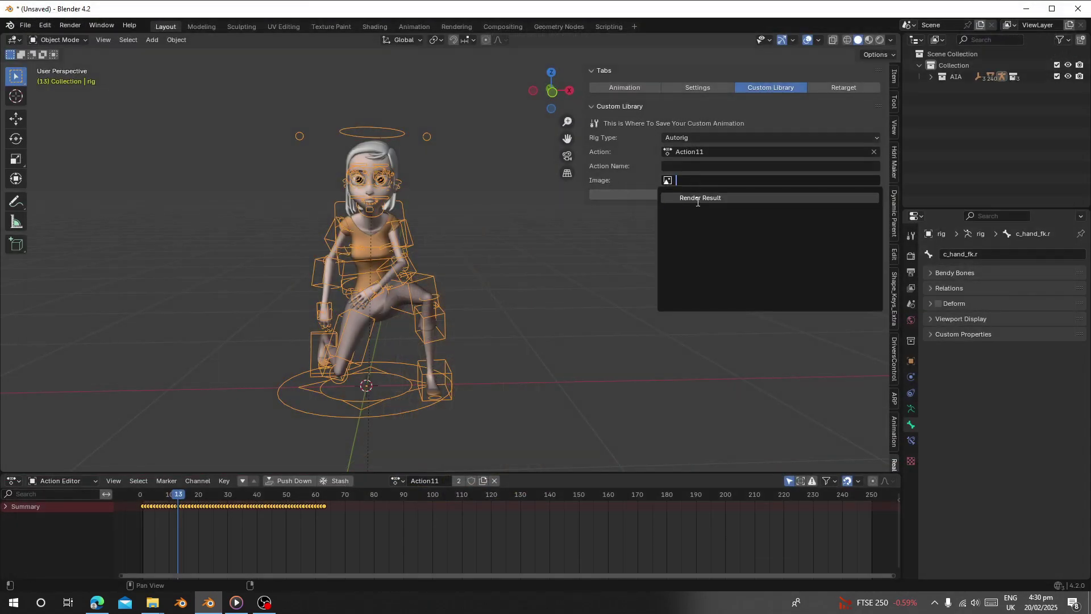
{"action": "left_click", "coordinate": [700, 196]}
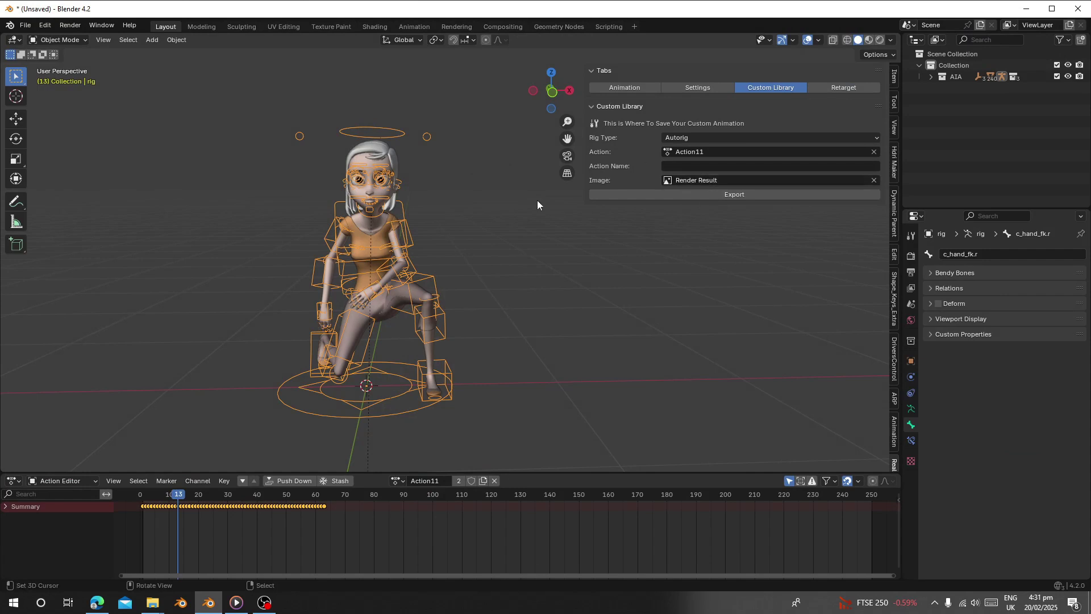
- Name the library action Stand and move the animation to frame 6
{"action": "left_click", "coordinate": [685, 165]}
{"action": "type", "text": "Stand"}
{"action": "left_click", "coordinate": [549, 186]}
{"action": "middle_click_drag", "start_coordinate": [496, 241], "coordinate": [510, 241]}
{"action": "left_click_drag", "start_coordinate": [179, 494], "coordinate": [158, 516]}
- Review the rig type options, keep Autorig, and try to export the Stand animation
{"action": "left_click", "coordinate": [710, 195]}
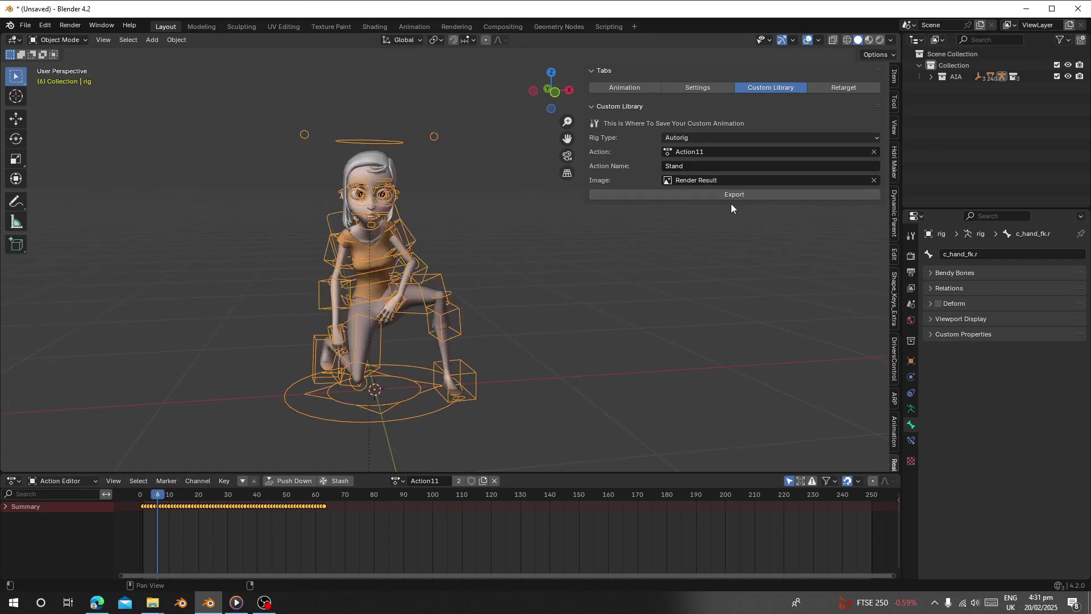
{"action": "left_click", "coordinate": [701, 139]}
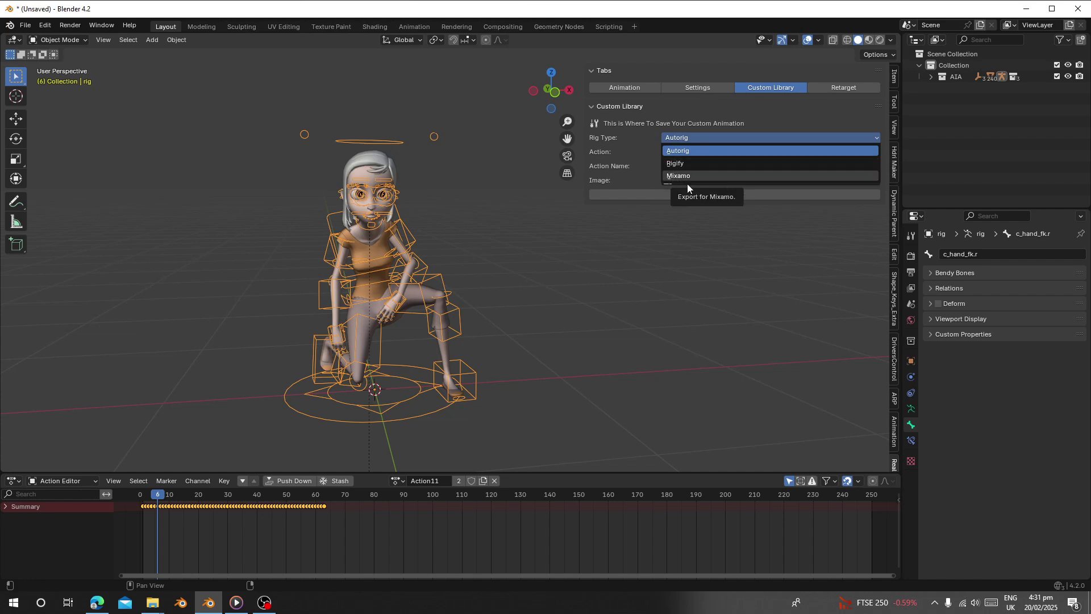
{"action": "left_click", "coordinate": [408, 162]}
{"action": "left_click", "coordinate": [392, 142]}
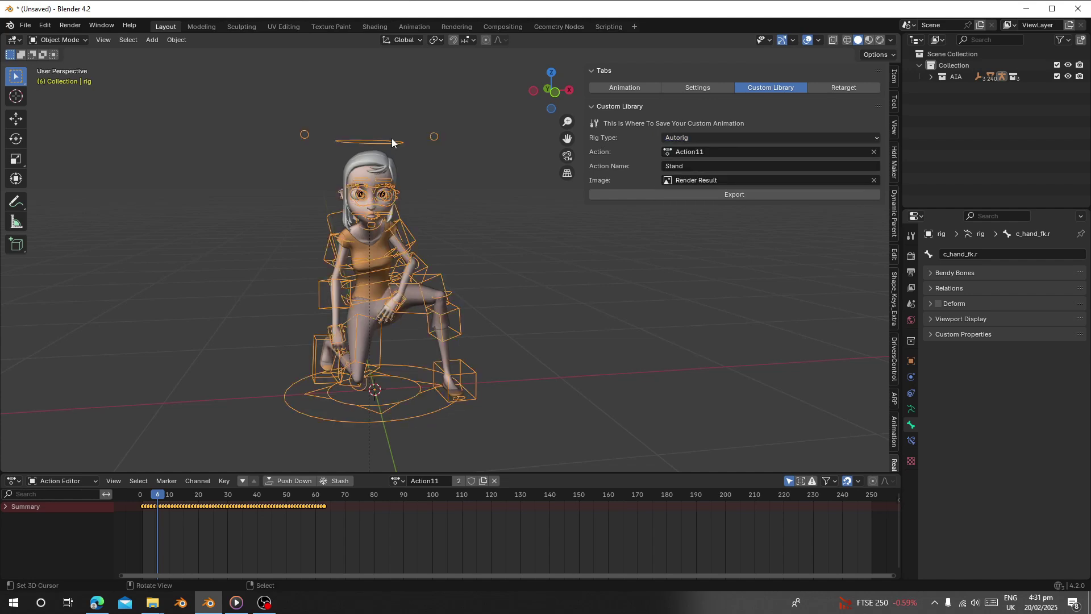
{"action": "left_click", "coordinate": [679, 138]}
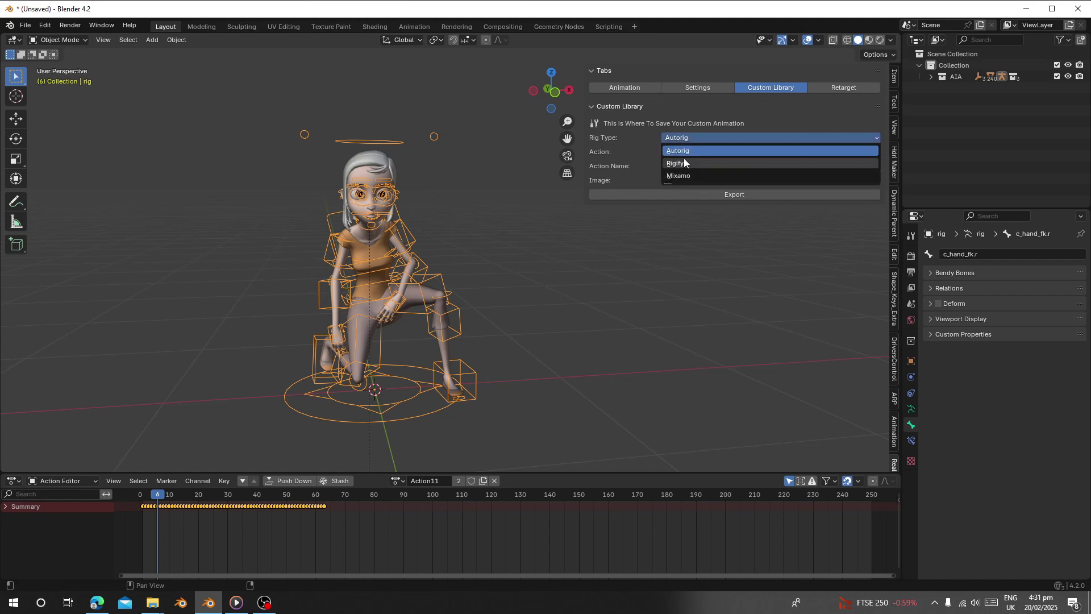
{"action": "left_click", "coordinate": [707, 194]}
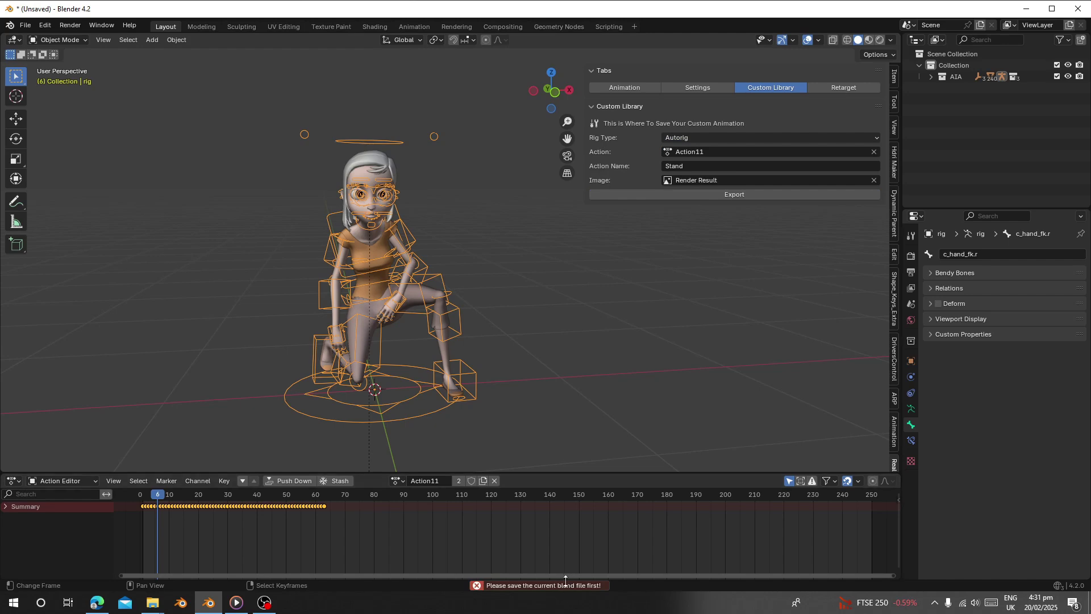
- Save the project over the existing sss.blend file and export the Stand animation to the custom library
{"action": "key", "text": "ctrl+s"}
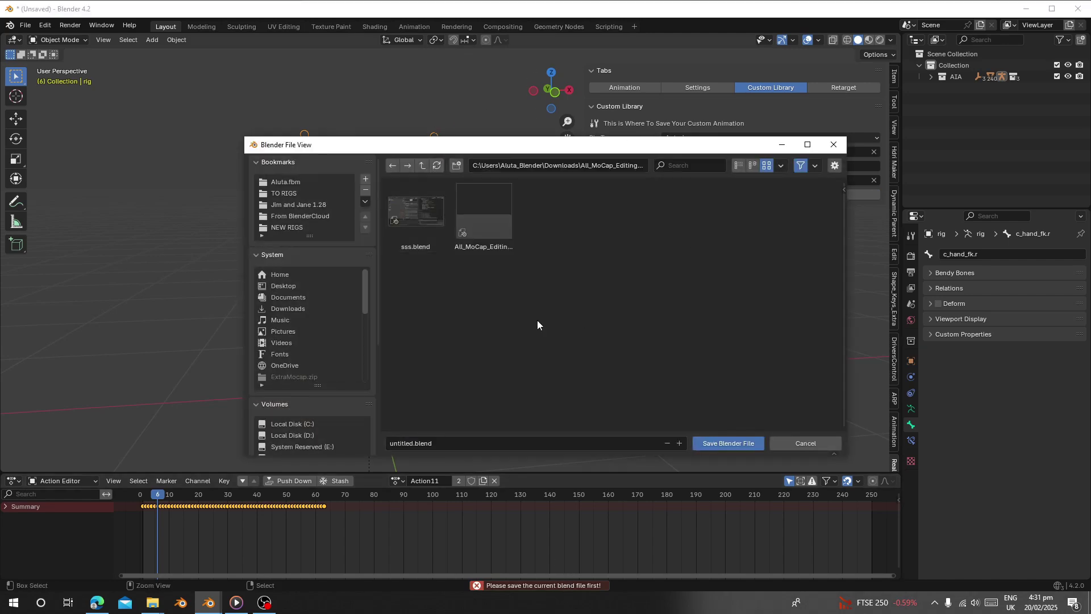
{"action": "left_click", "coordinate": [415, 210]}
{"action": "left_click", "coordinate": [730, 443]}
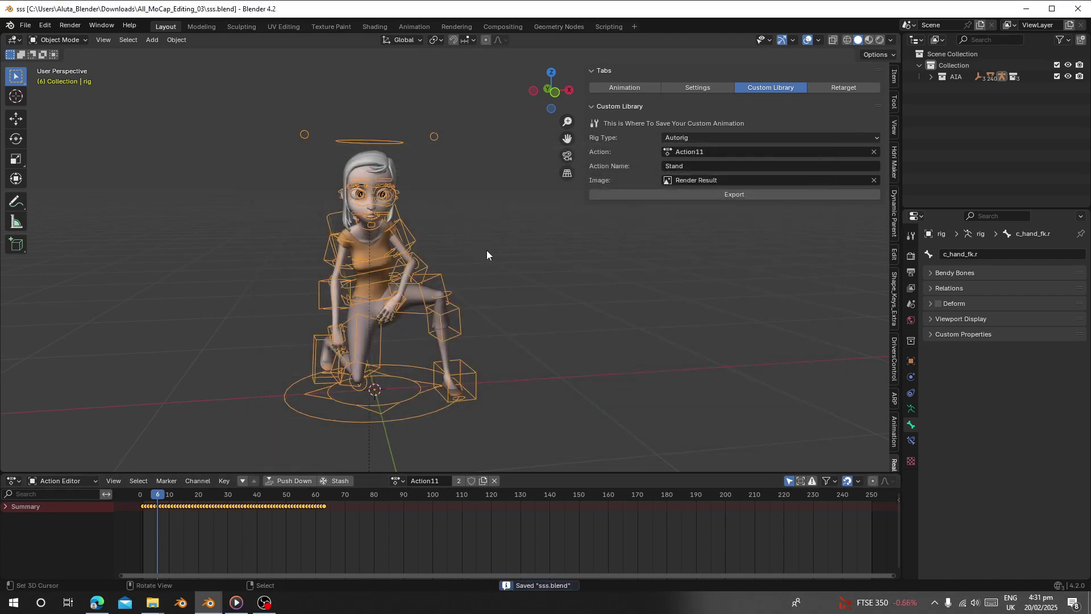
{"action": "left_click", "coordinate": [739, 195]}
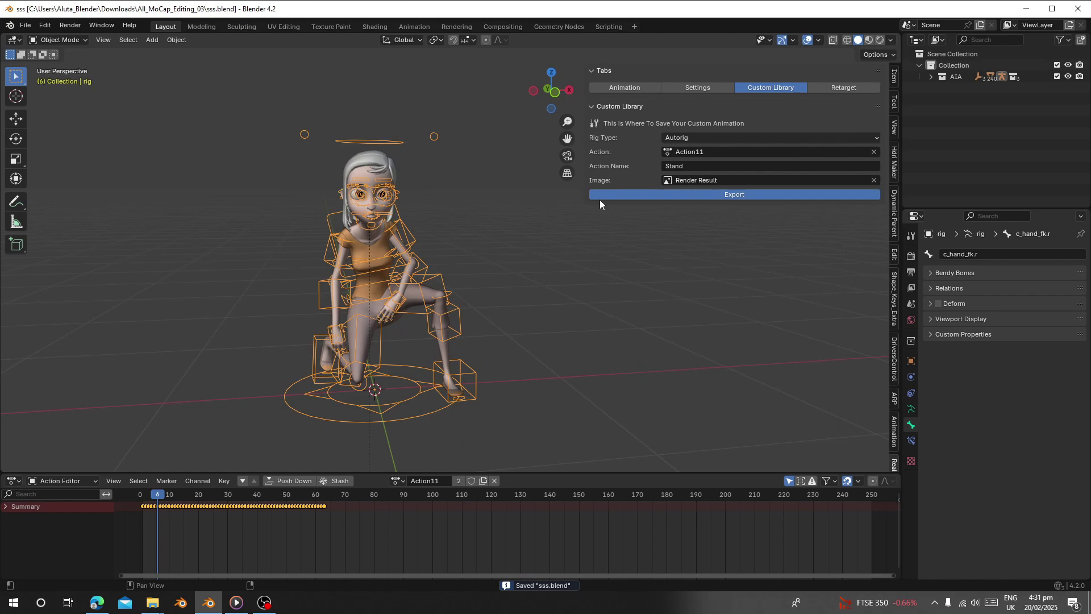
- In the Animation settings, filter the library to the Autorig category and select the Stand_AutoRig animation
{"action": "scroll", "coordinate": [438, 267], "scroll_direction": "down", "scroll_amount": 3}
{"action": "scroll", "coordinate": [392, 363], "scroll_direction": "up", "scroll_amount": 5}
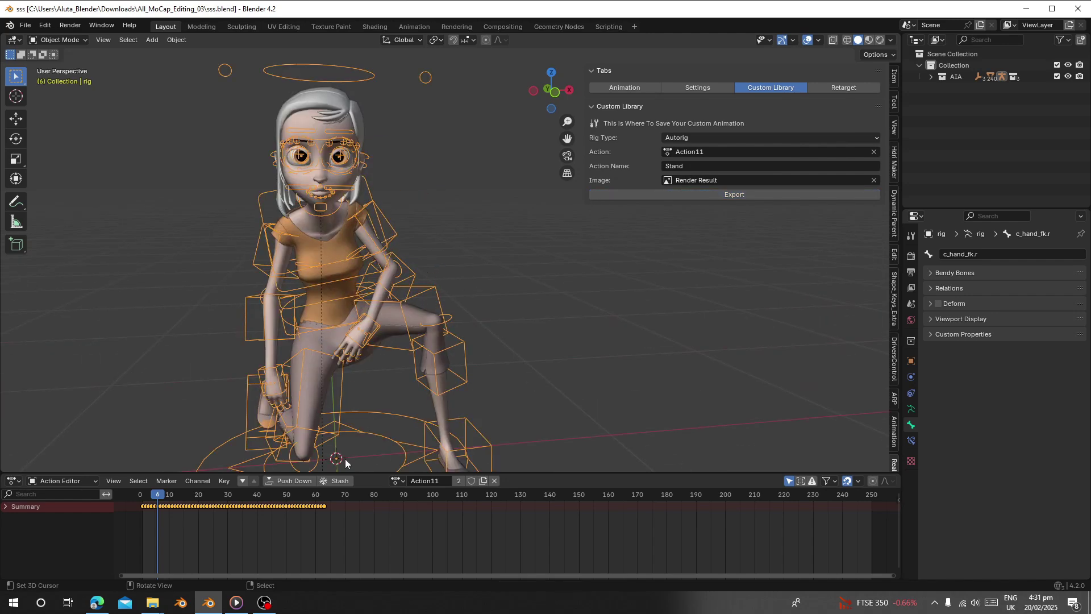
{"action": "mouse_move", "coordinate": [171, 526]}
{"action": "left_mouse_down"}
{"action": "mouse_move", "coordinate": [247, 523]}
{"action": "mouse_move", "coordinate": [140, 517]}
{"action": "mouse_move", "coordinate": [196, 514]}
{"action": "mouse_move", "coordinate": [178, 518]}
{"action": "mouse_move", "coordinate": [203, 535]}
{"action": "mouse_move", "coordinate": [164, 528]}
{"action": "left_mouse_up"}
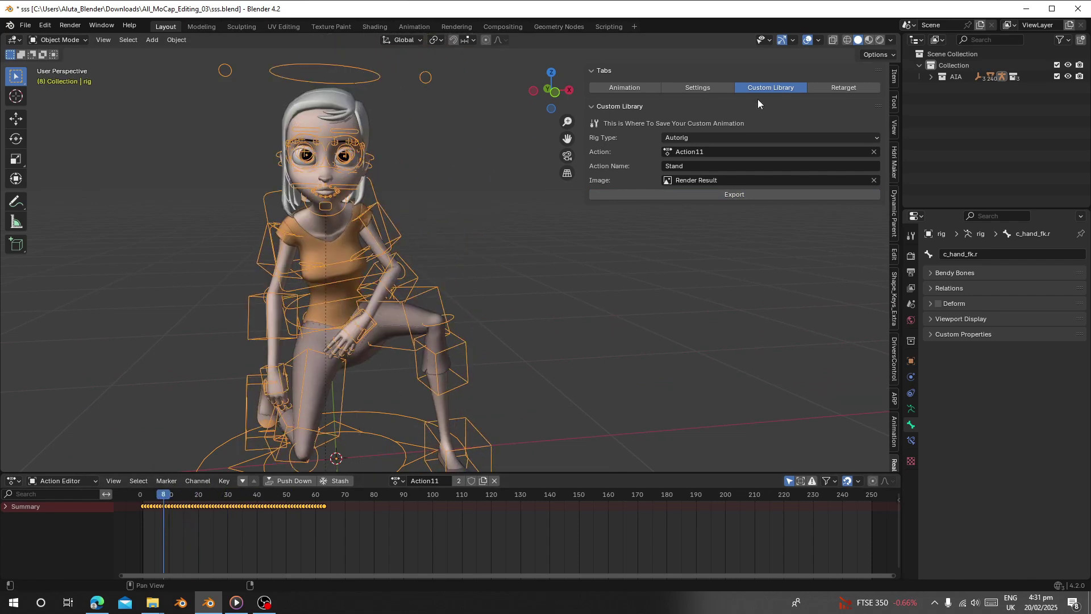
{"action": "left_click", "coordinate": [619, 88]}
{"action": "scroll", "coordinate": [618, 216], "scroll_direction": "down", "scroll_amount": 2}
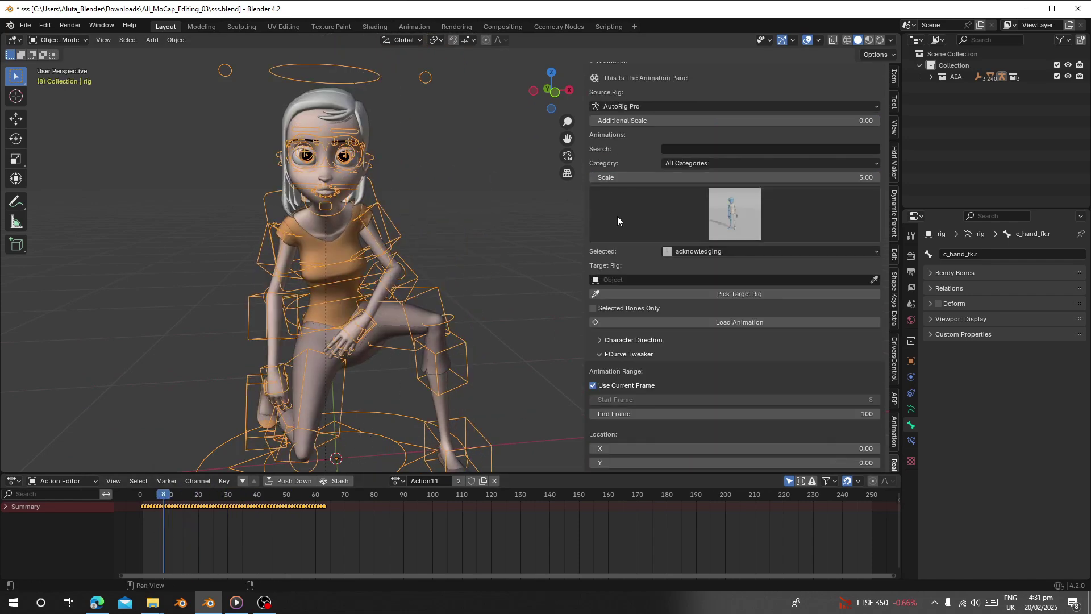
{"action": "left_click", "coordinate": [690, 165]}
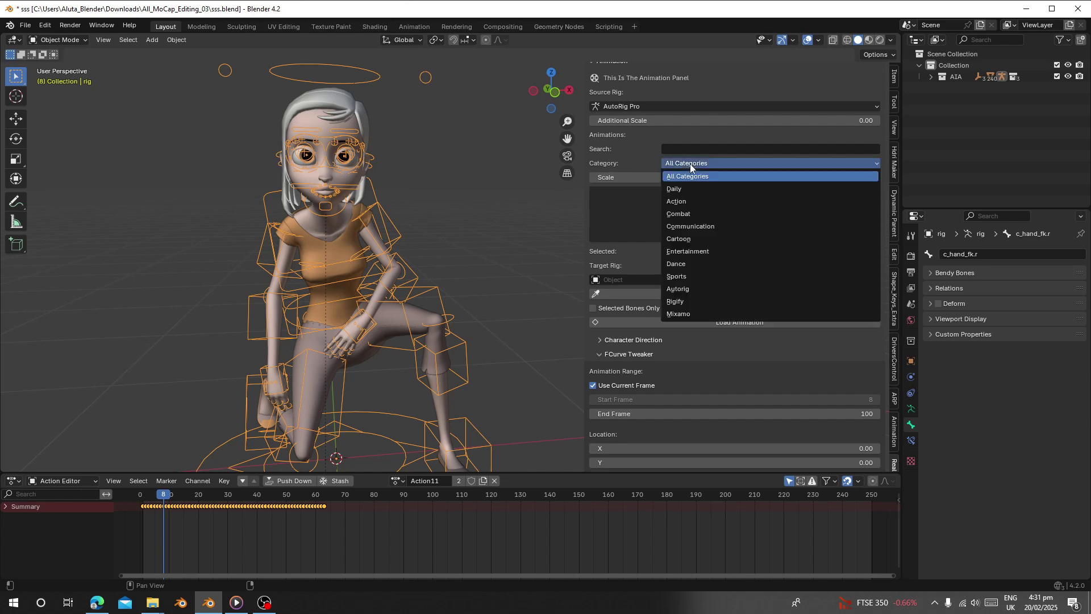
{"action": "left_click", "coordinate": [683, 290]}
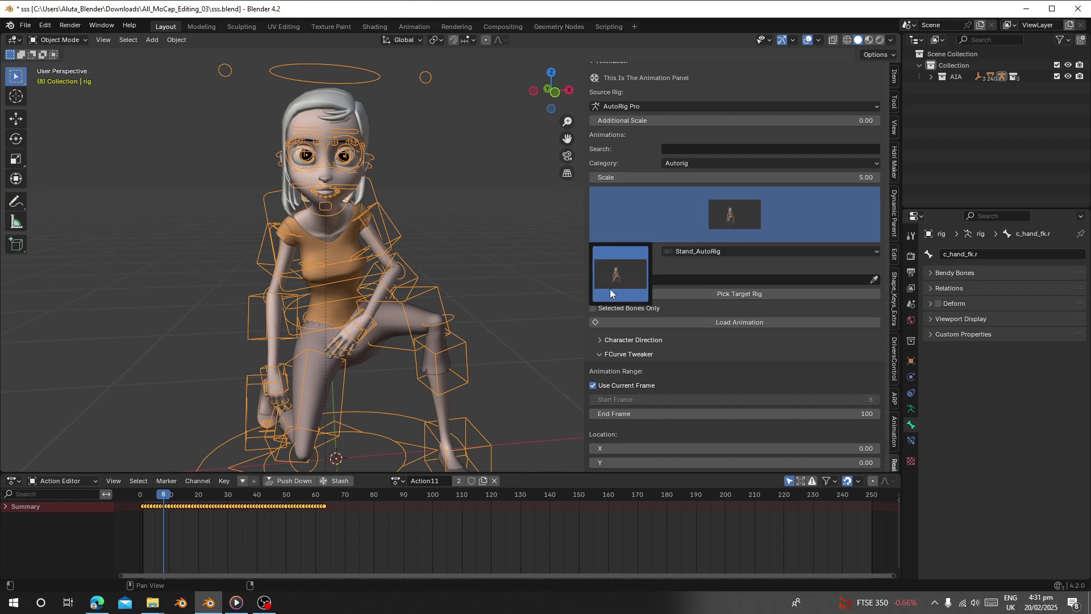
{"action": "left_click", "coordinate": [610, 293]}
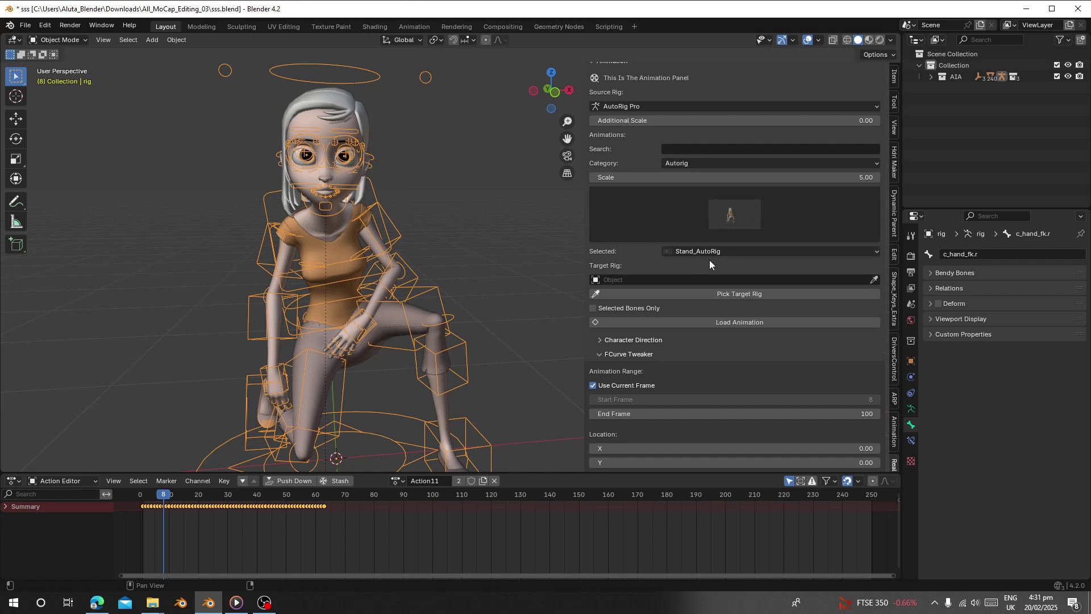
- Switch the animation library category to Mixamo to examine its entries
{"action": "scroll", "coordinate": [691, 172], "scroll_direction": "up", "scroll_amount": 2}
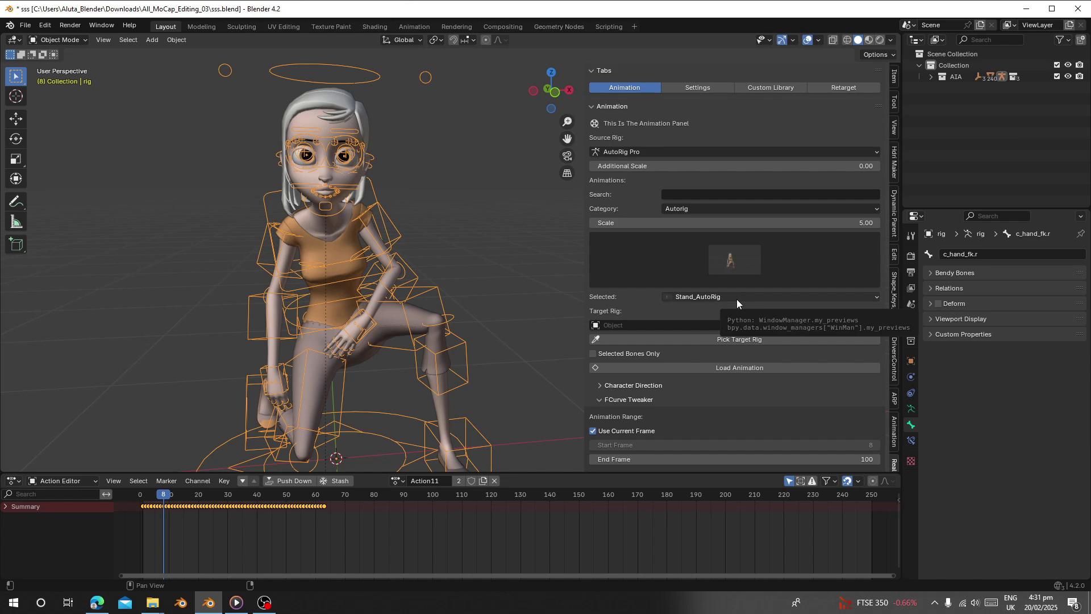
{"action": "left_click", "coordinate": [681, 208]}
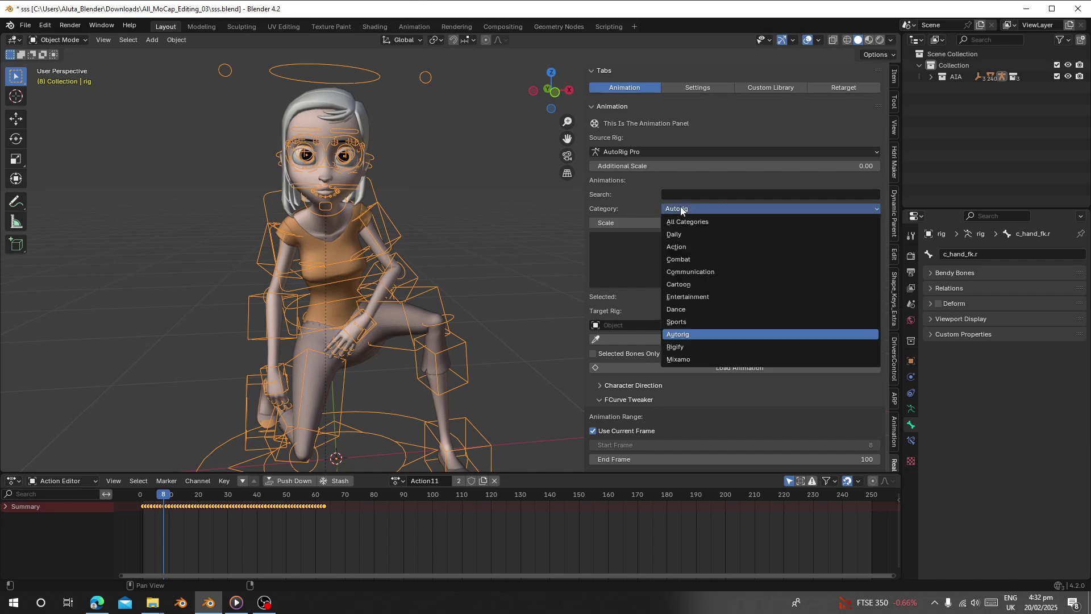
{"action": "left_click", "coordinate": [682, 359]}
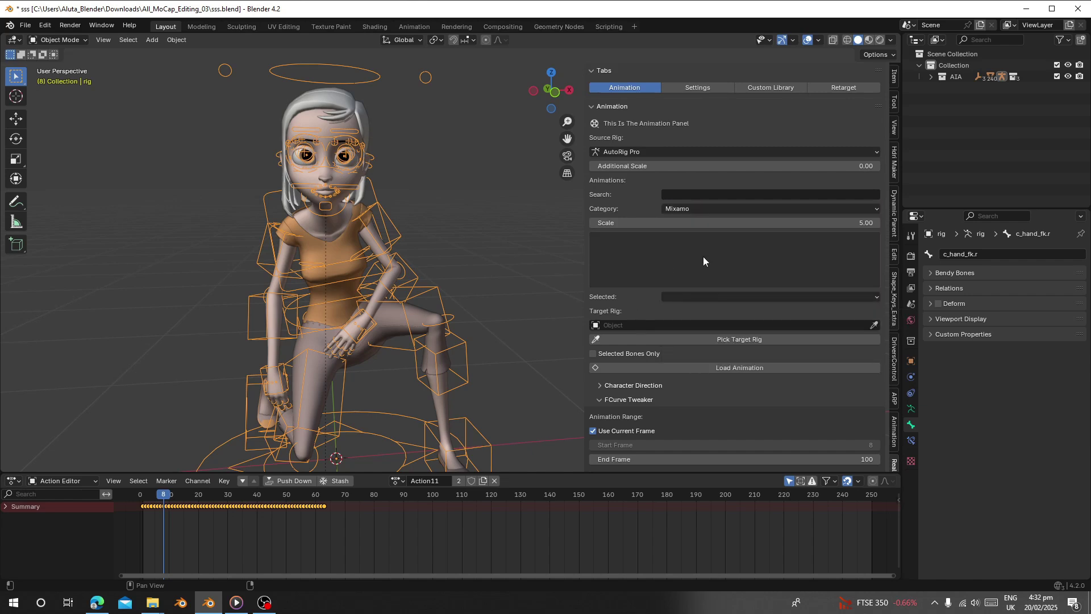
{"action": "left_click", "coordinate": [682, 209]}
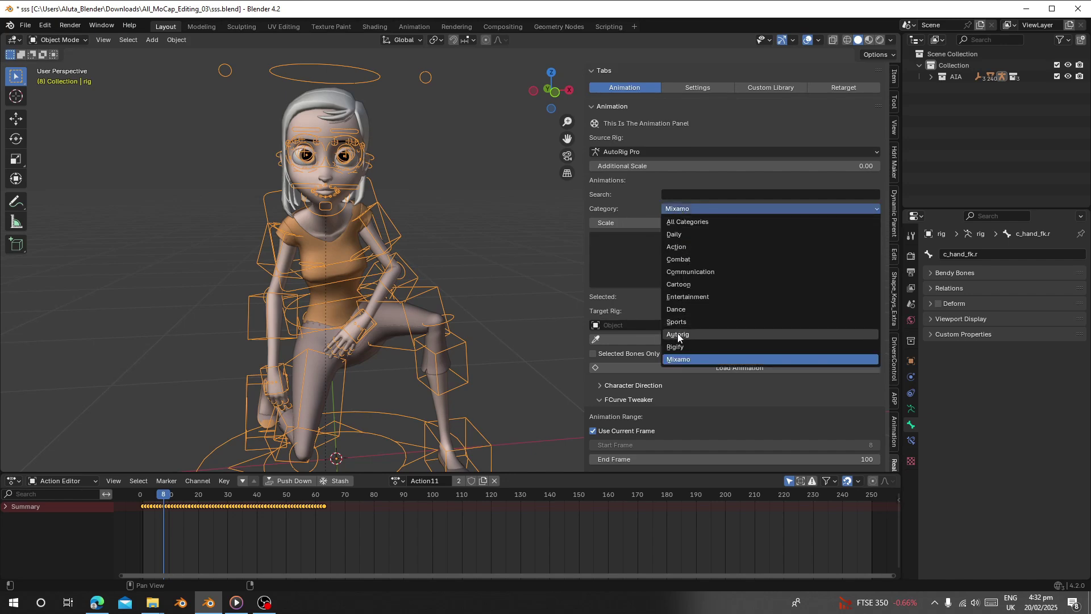
{"action": "scroll", "coordinate": [393, 258], "scroll_direction": "down", "scroll_amount": 5}
{"action": "scroll", "coordinate": [393, 258], "scroll_direction": "up", "scroll_amount": 5}
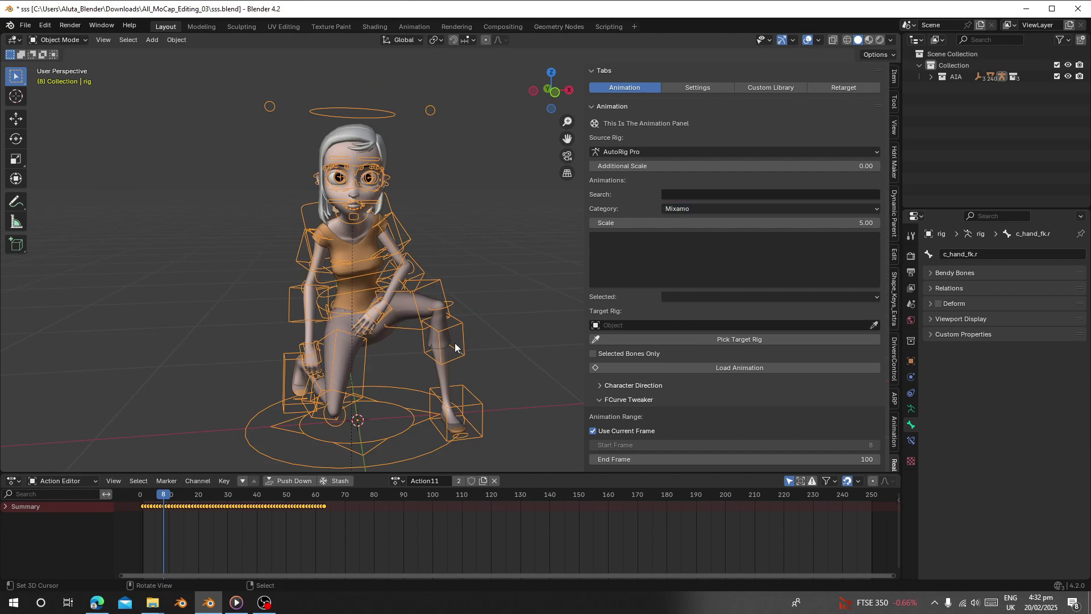
- In Pose Mode, clear the location and rotation of all the character's bones and remove the action keyframes
{"action": "scroll", "coordinate": [374, 397], "scroll_direction": "down", "scroll_amount": 3}
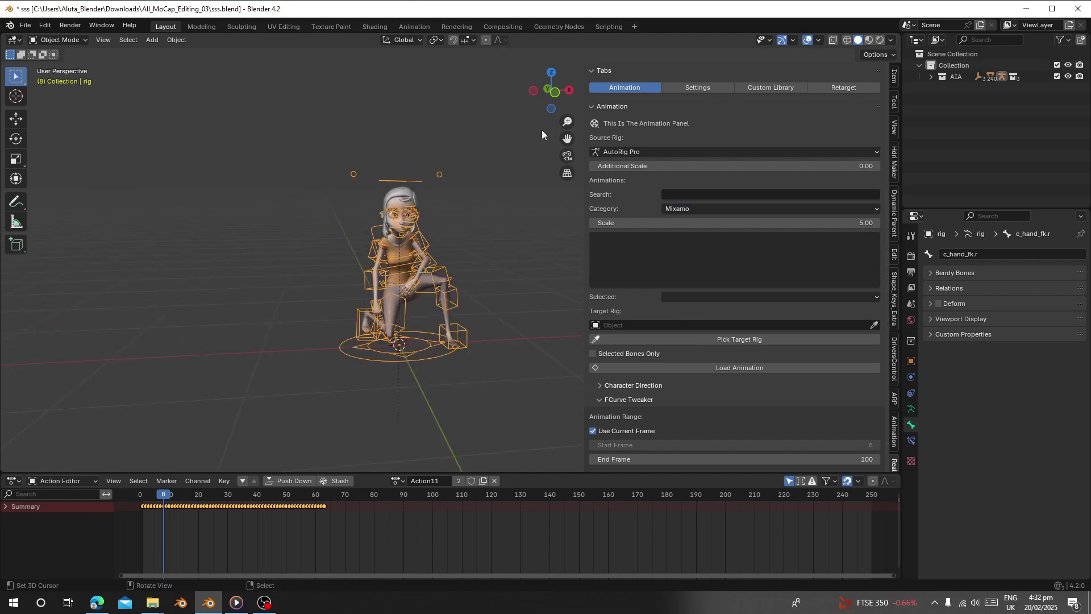
{"action": "left_click", "coordinate": [73, 42]}
{"action": "left_click", "coordinate": [75, 80]}
{"action": "key", "text": "a"}
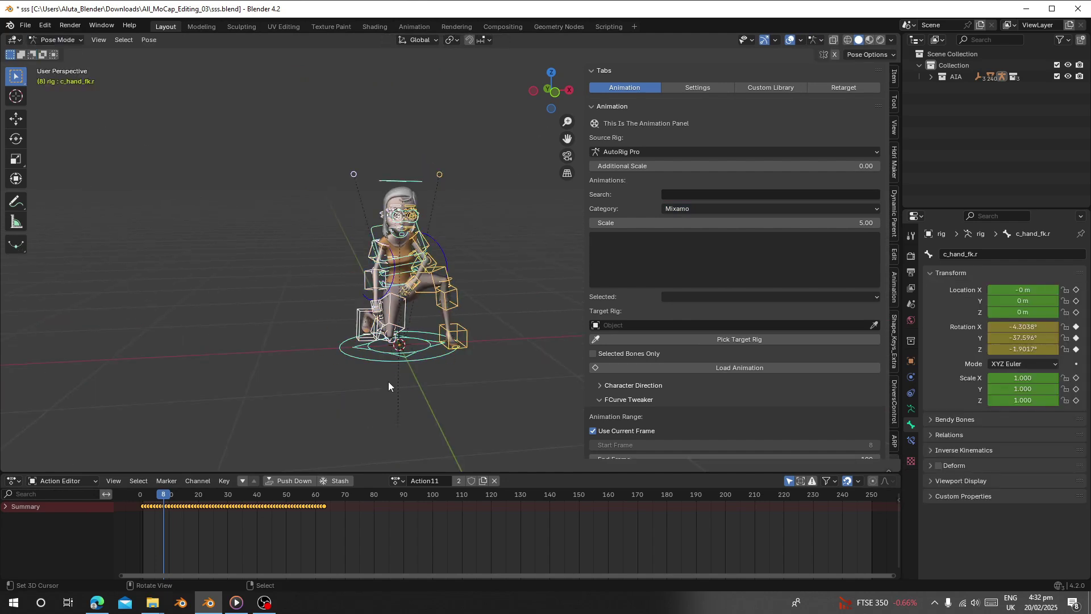
{"action": "key", "text": "alt+g"}
{"action": "key", "text": "alt+r"}
{"action": "key", "text": "x"}
{"action": "left_click", "coordinate": [227, 539]}
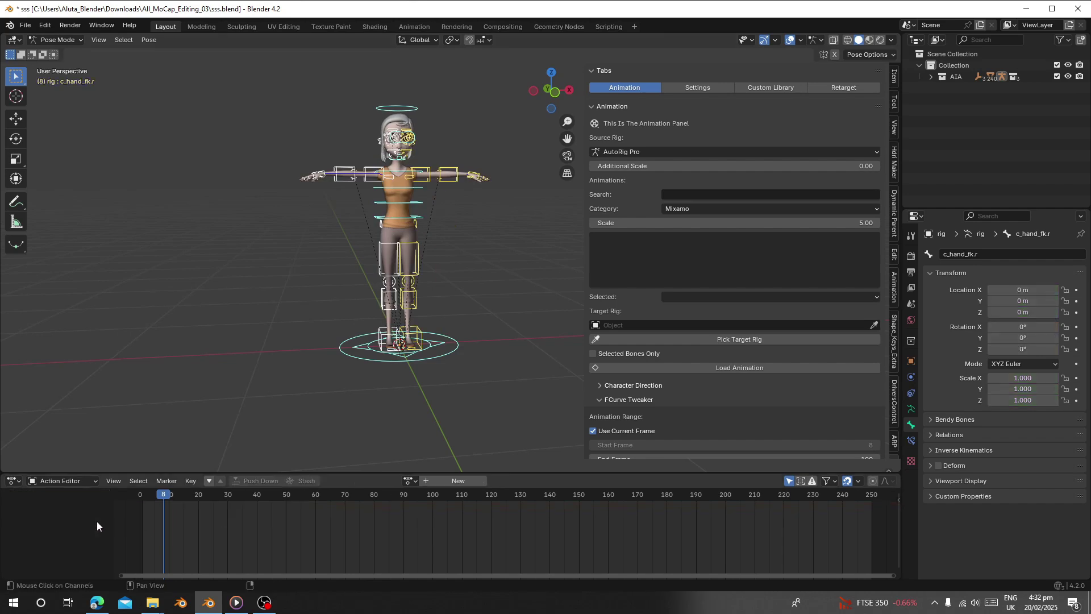
- Change the Action Editor to the Timeline, return to frame 1, and put the rig back in Object Mode
{"action": "left_click", "coordinate": [15, 482]}
{"action": "left_click", "coordinate": [164, 381]}
{"action": "left_click", "coordinate": [429, 481]}
{"action": "middle_click_drag", "start_coordinate": [375, 378], "coordinate": [398, 344], "text": "shift"}
{"action": "scroll", "coordinate": [418, 280], "scroll_direction": "up", "scroll_amount": 2}
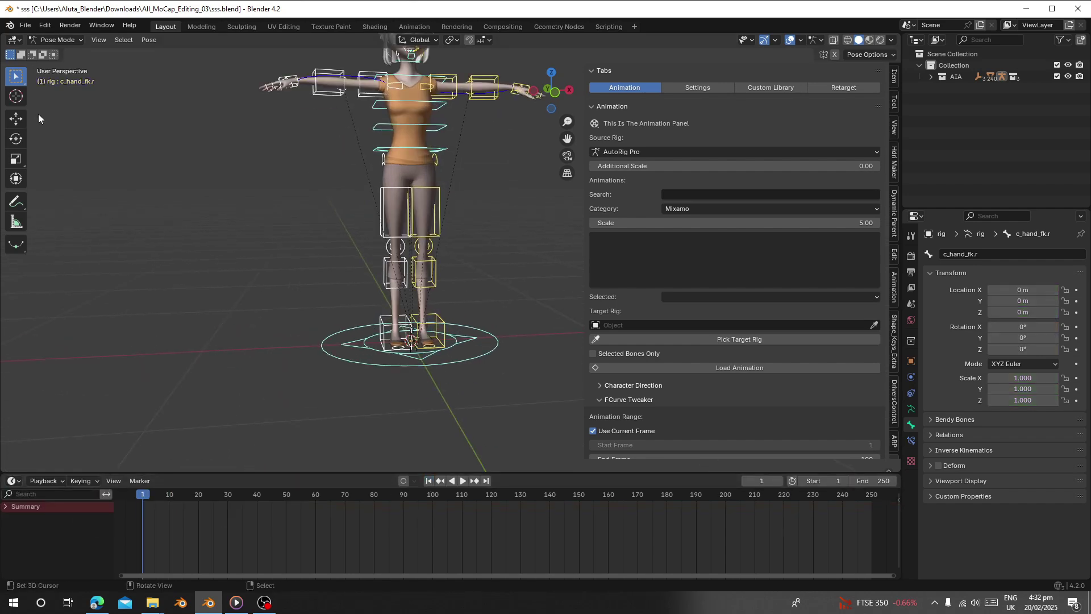
{"action": "left_click", "coordinate": [63, 41]}
{"action": "left_click", "coordinate": [63, 55]}
{"action": "middle_click_drag", "start_coordinate": [317, 220], "coordinate": [277, 284], "text": "shift"}
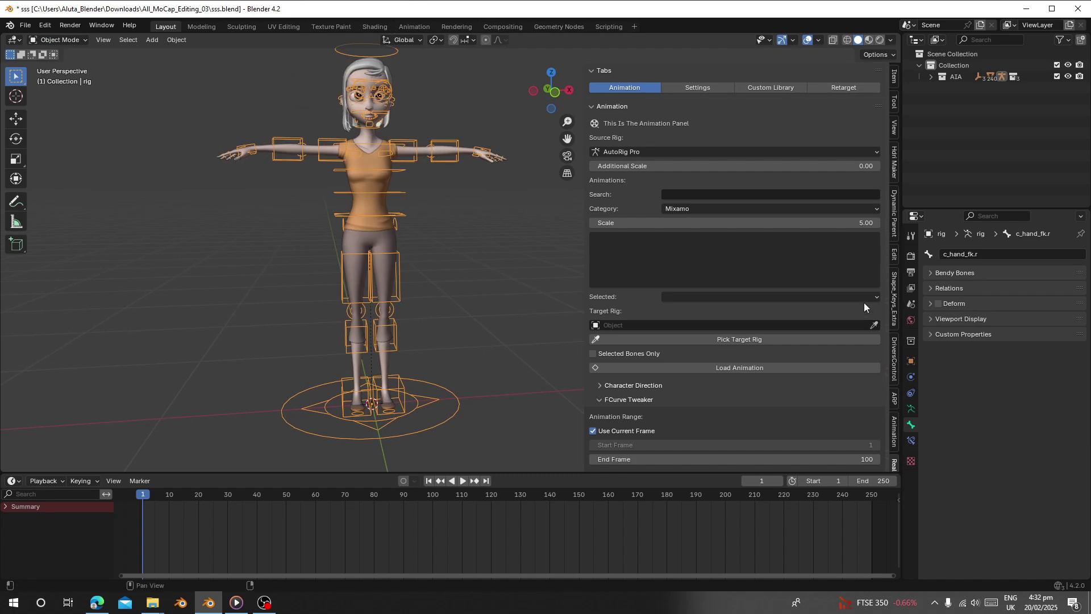
- Pick the character's rig as target and load the Stand_AutoRig animation from the Autorig category onto it
{"action": "left_click", "coordinate": [745, 337]}
{"action": "left_click", "coordinate": [702, 210]}
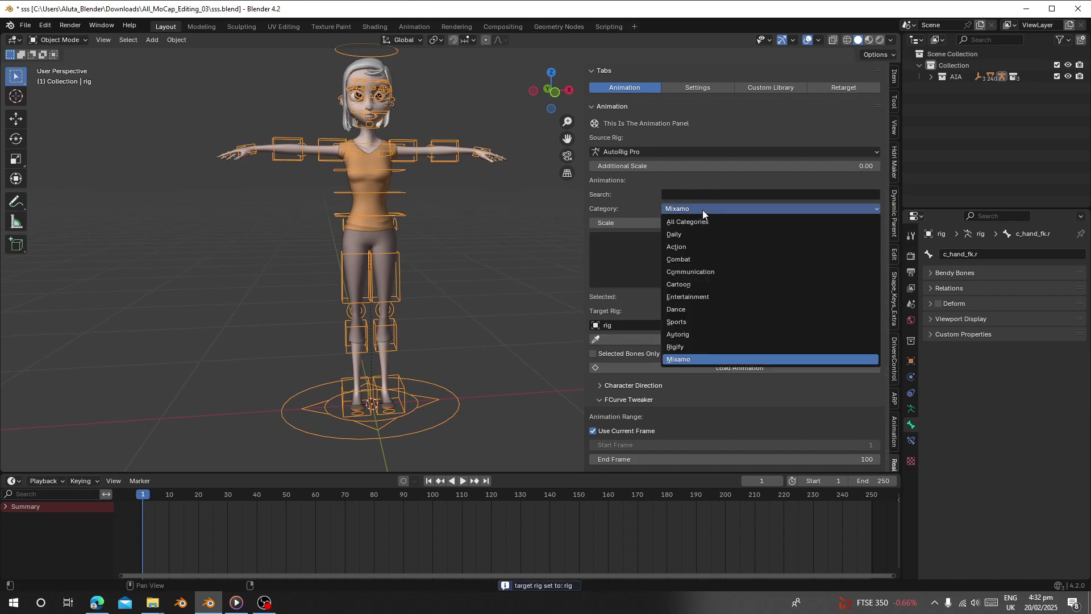
{"action": "left_click", "coordinate": [692, 334]}
{"action": "left_click", "coordinate": [670, 251]}
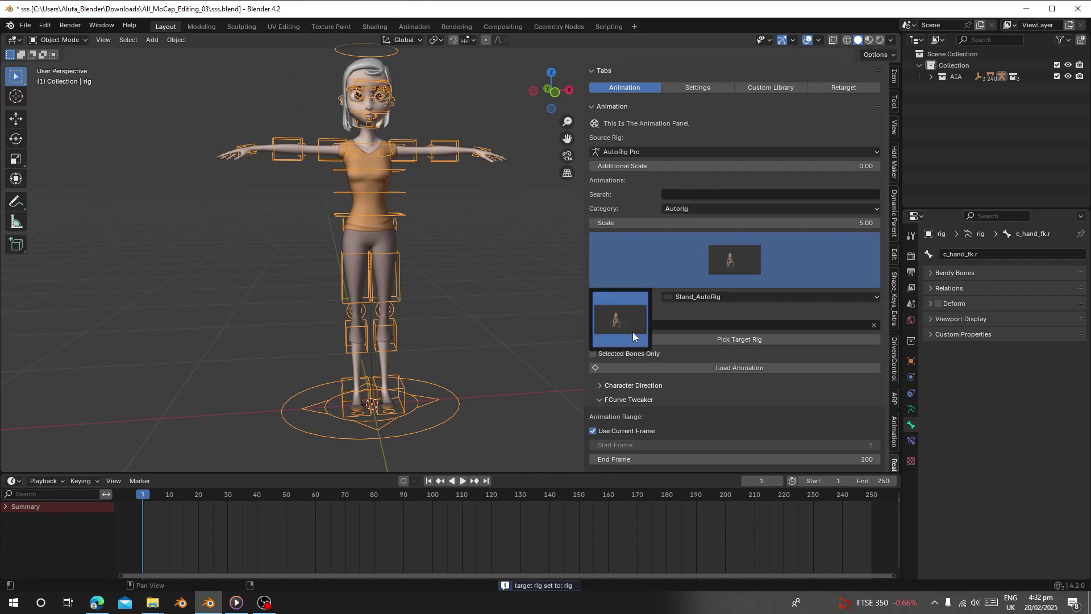
{"action": "left_click", "coordinate": [632, 336]}
{"action": "left_click", "coordinate": [703, 367]}
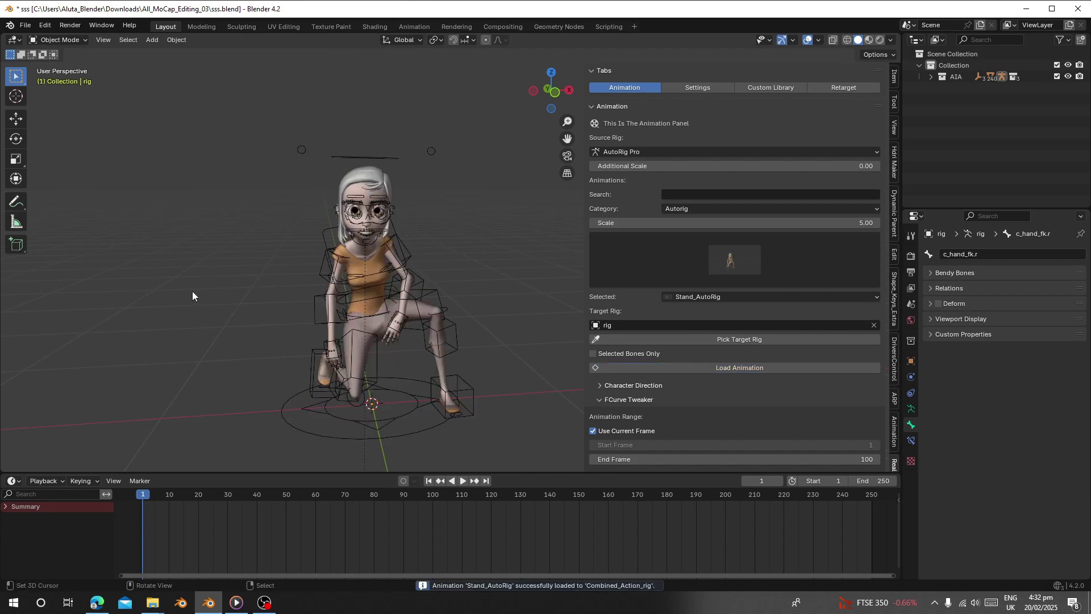
- Select the character's rig and play back the loaded animation to check the motion
{"action": "left_click", "coordinate": [428, 294]}
{"action": "key", "text": "space"}
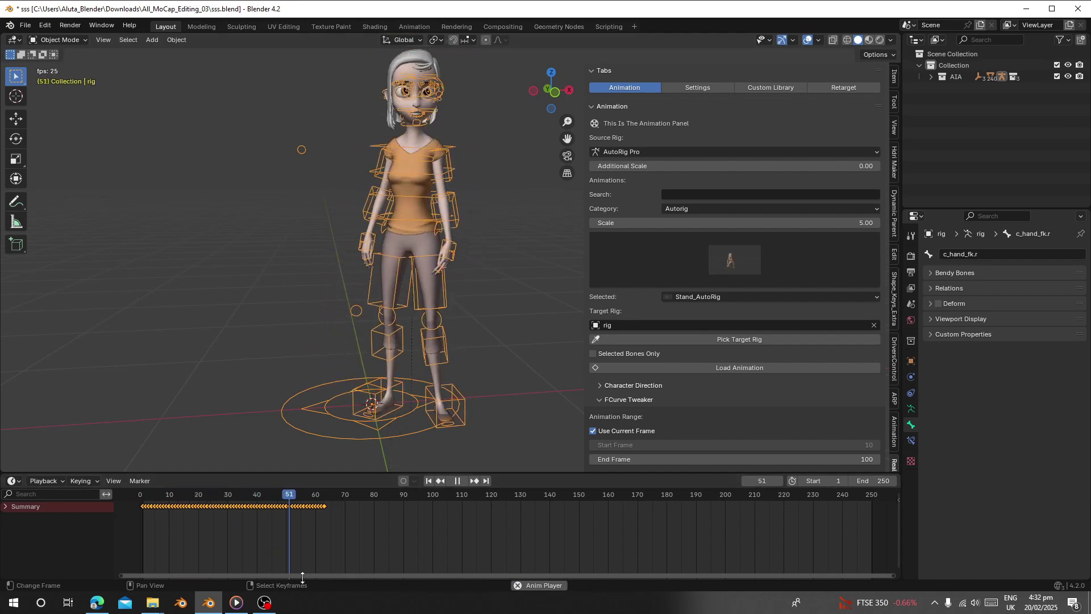
{"action": "key", "text": "space"}
- Move the animated character away from the world origin to make room for another one
{"action": "scroll", "coordinate": [526, 176], "scroll_direction": "down", "scroll_amount": 4}
{"action": "key", "text": "g"}
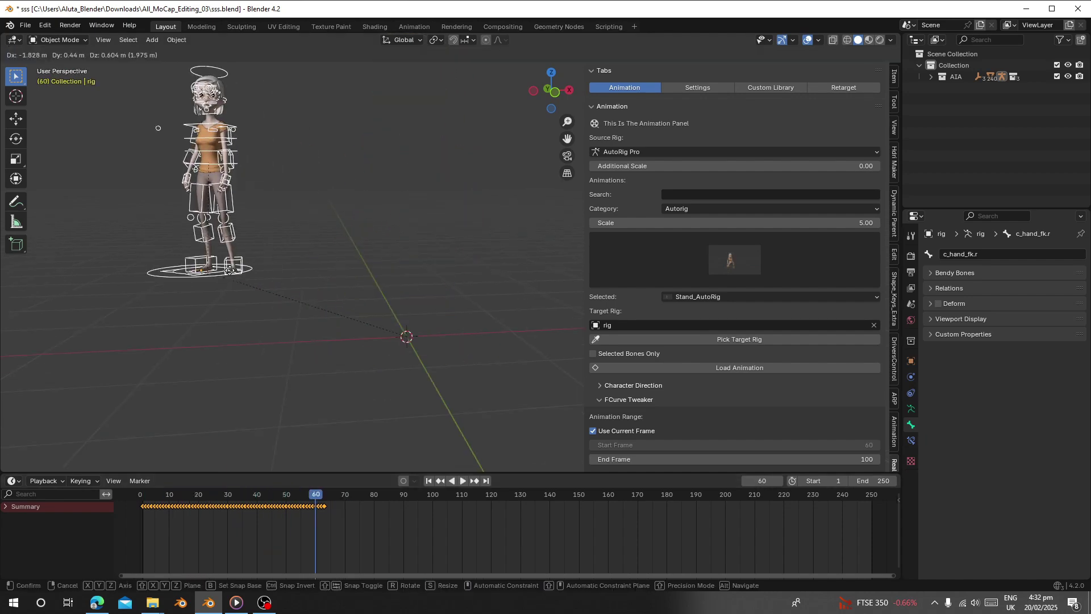
{"action": "left_click", "coordinate": [29, 241]}
- Append the BONY mannequin character to the scene and return the timeline to frame 1
{"action": "scroll", "coordinate": [171, 193], "scroll_direction": "down", "scroll_amount": 3}
{"action": "left_click", "coordinate": [32, 29]}
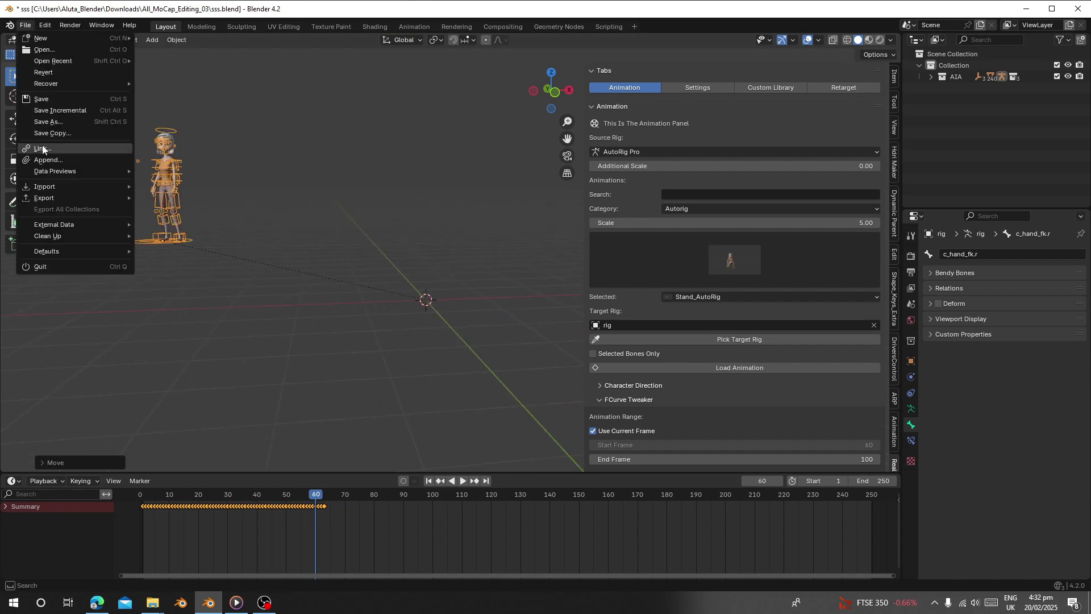
{"action": "left_click", "coordinate": [48, 159]}
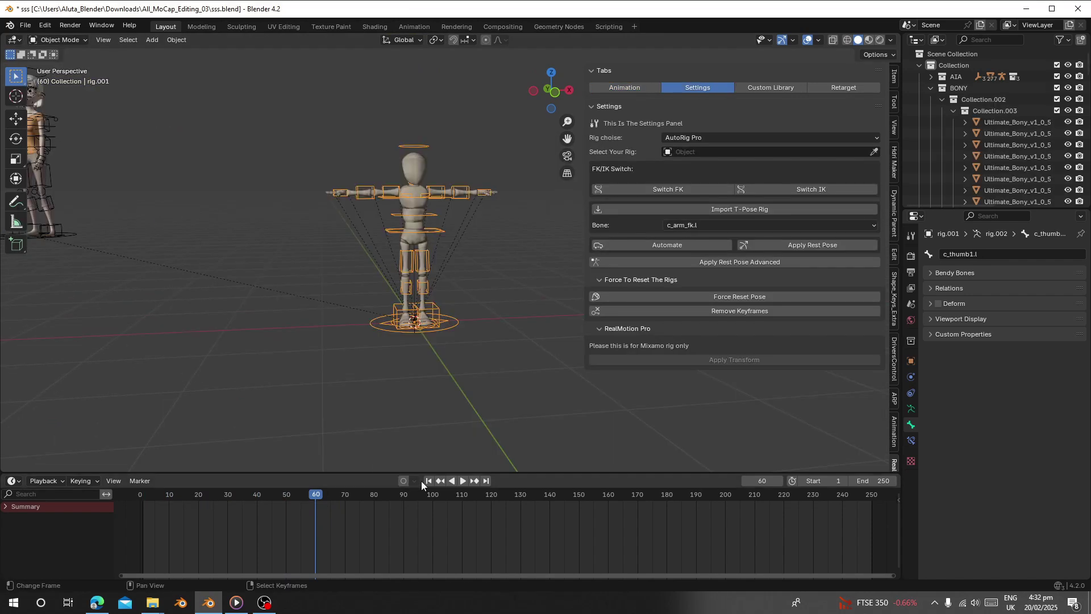
{"action": "left_click", "coordinate": [429, 481]}
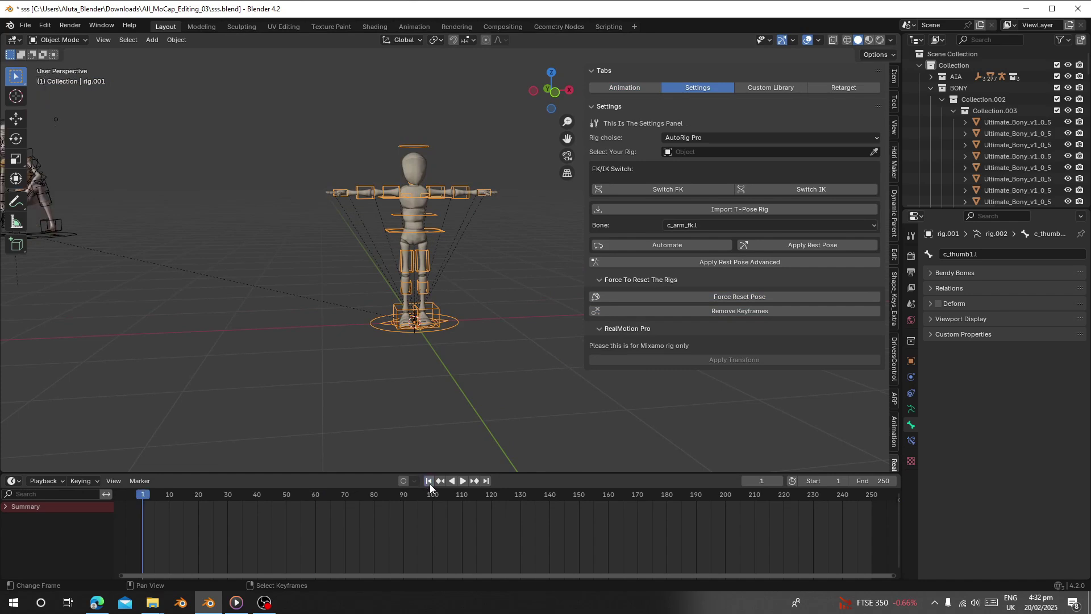
- Pick the mannequin's rig.001 as target rig, load the Stand_AutoRig animation onto it, and play it
{"action": "middle_click_drag", "start_coordinate": [376, 285], "coordinate": [507, 249]}
{"action": "left_click", "coordinate": [613, 86]}
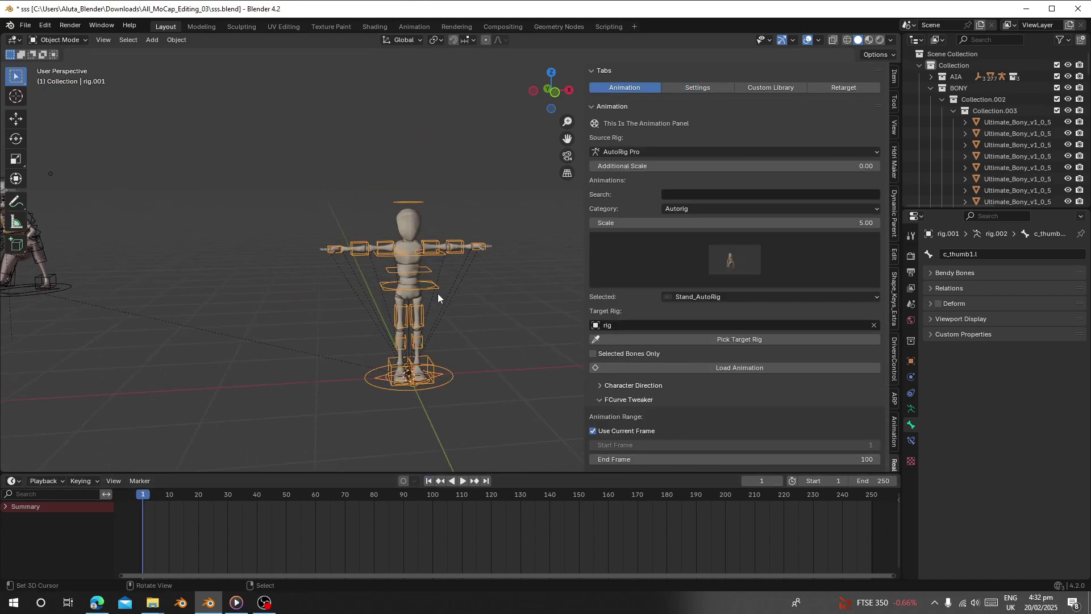
{"action": "left_click", "coordinate": [673, 343]}
{"action": "middle_click_drag", "start_coordinate": [500, 350], "coordinate": [487, 316], "text": "shift"}
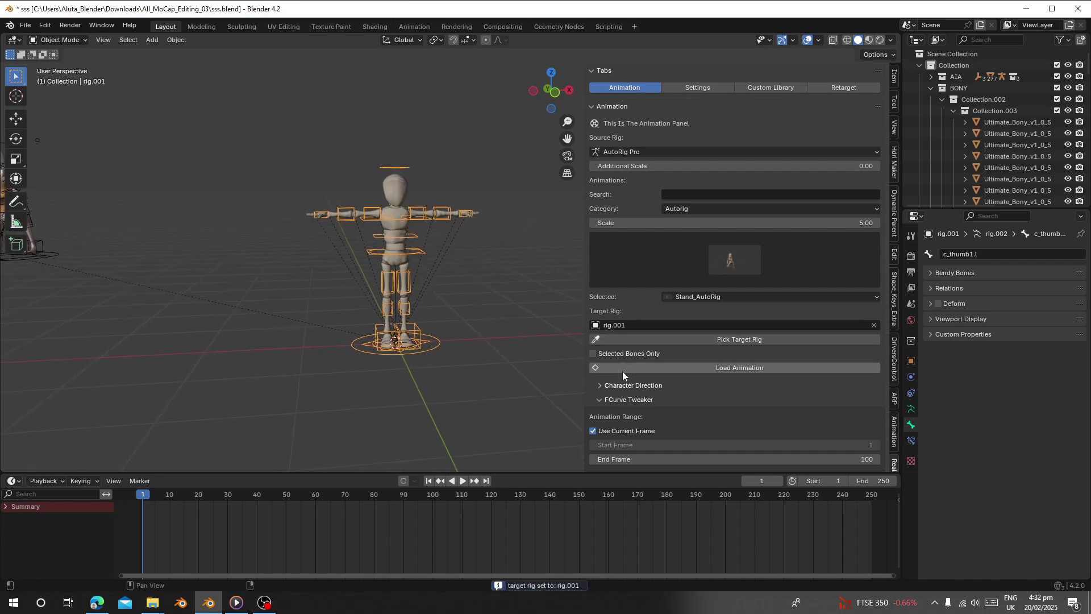
{"action": "left_click", "coordinate": [631, 366]}
{"action": "key", "text": "space"}
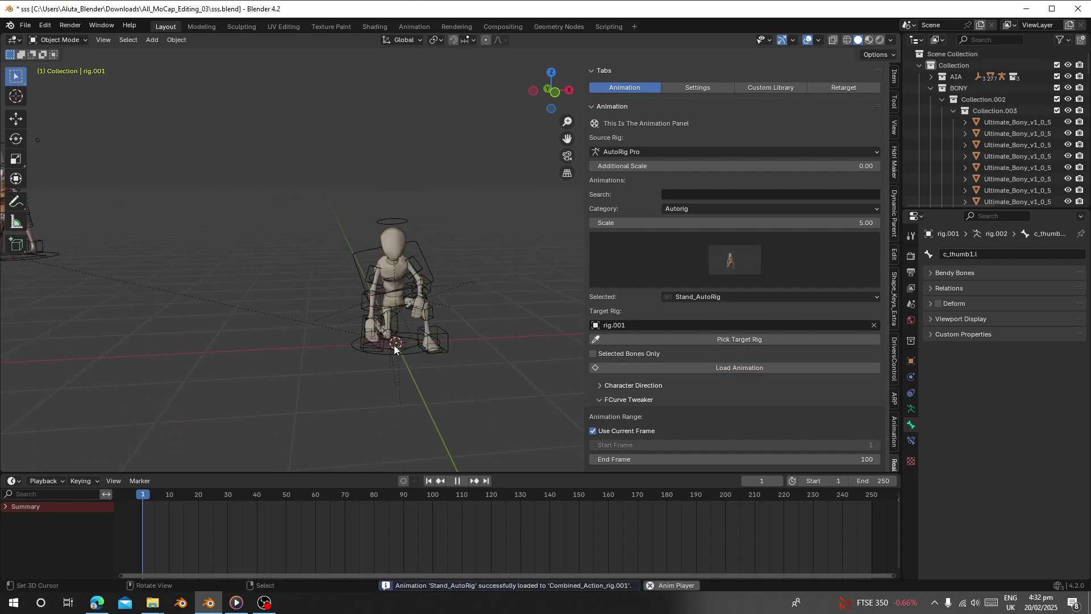
- Clear the female character's location and move her along the X axis to stand beside the mannequin
{"action": "scroll", "coordinate": [404, 352], "scroll_direction": "down", "scroll_amount": 5}
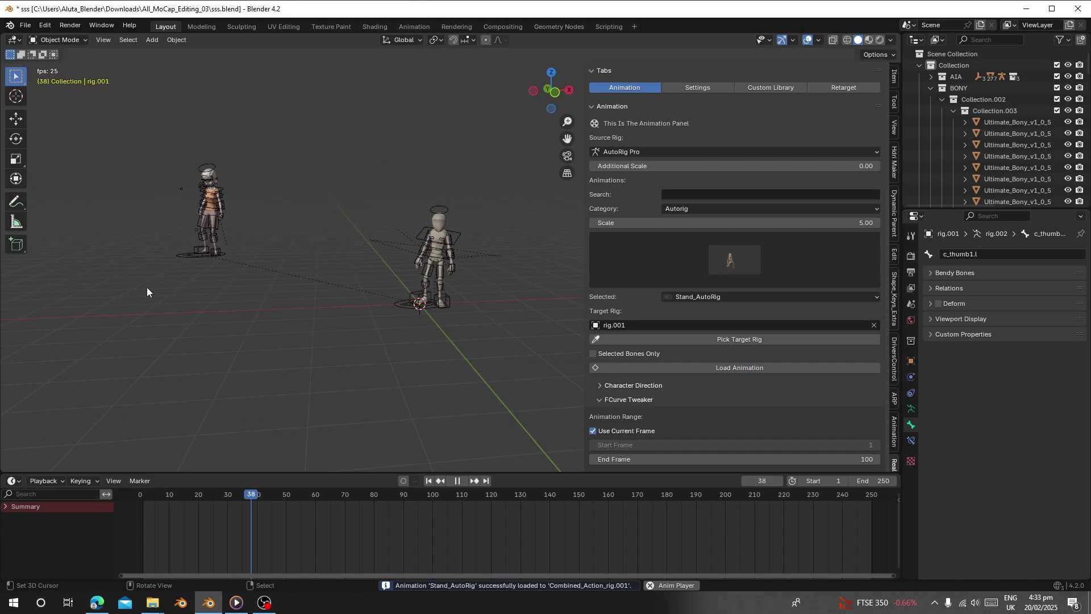
{"action": "left_click", "coordinate": [198, 264]}
{"action": "key", "text": "alt+g"}
{"action": "scroll", "coordinate": [427, 343], "scroll_direction": "up", "scroll_amount": 5}
{"action": "key", "text": "g"}
{"action": "key", "text": "x"}
{"action": "left_click", "coordinate": [300, 349]}
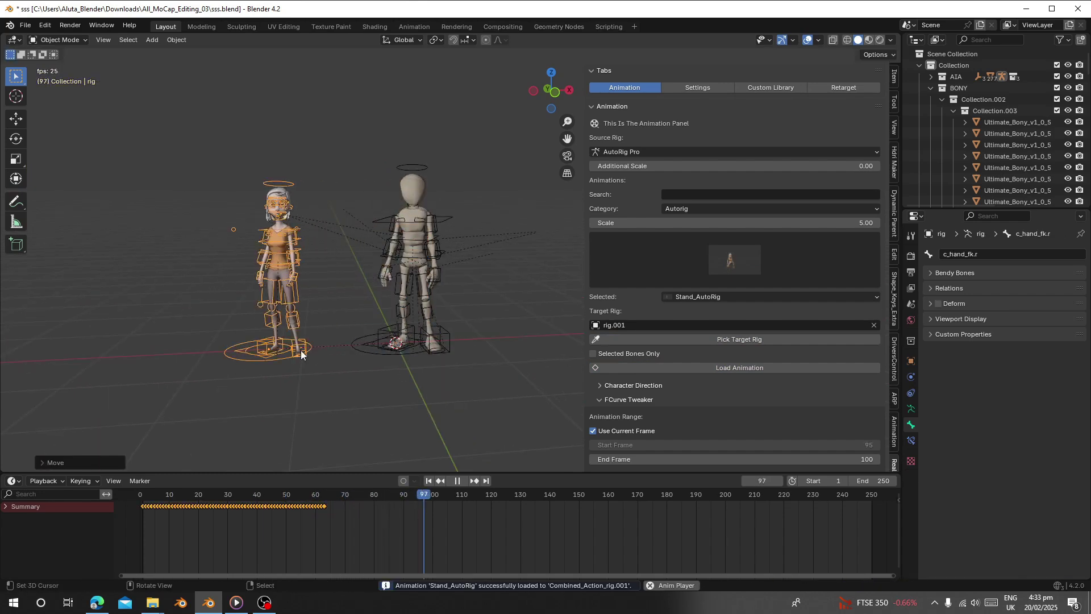
- Play the animation from the start to compare both characters, stopping at frame 63
{"action": "left_click", "coordinate": [152, 516]}
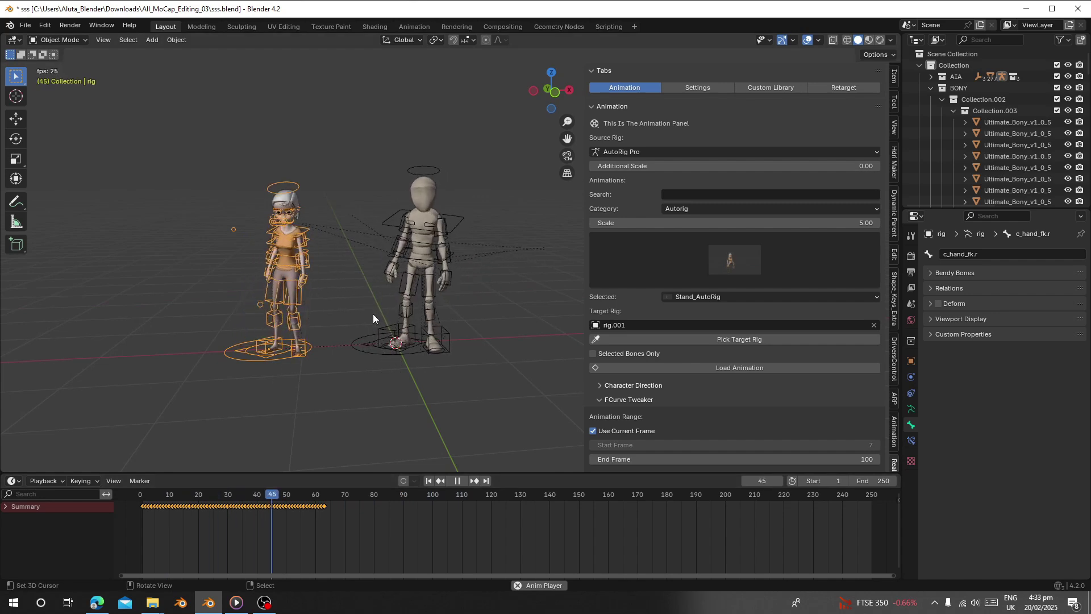
{"action": "key", "text": "space"}
{"action": "scroll", "coordinate": [855, 66], "scroll_direction": "down", "scroll_amount": 1}
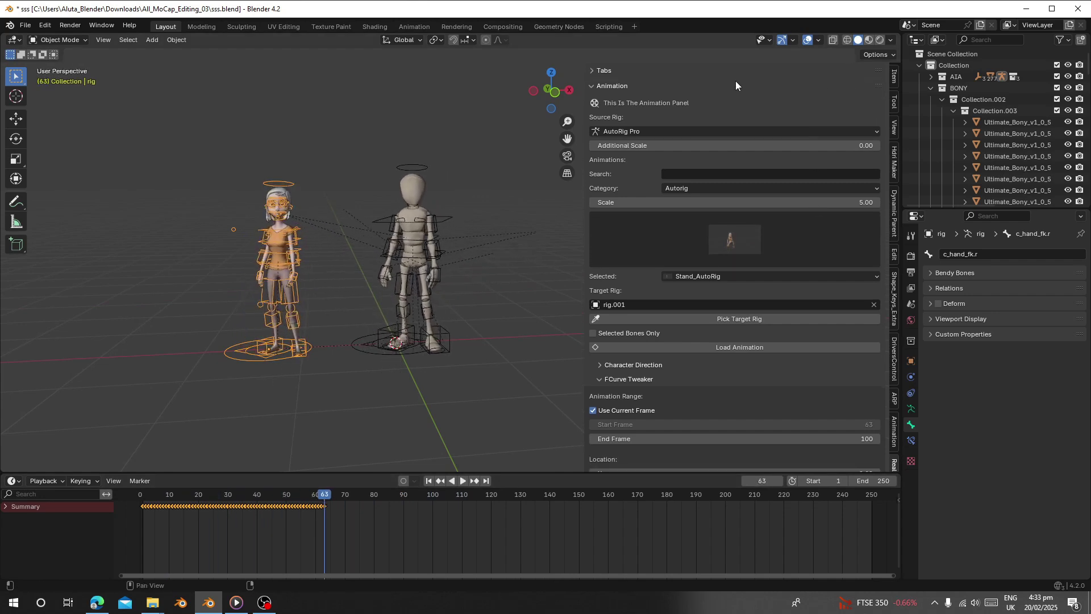
- Review the bone mapping, constraint, bake and import options in the Retarget settings
{"action": "scroll", "coordinate": [698, 82], "scroll_direction": "up", "scroll_amount": 1}
{"action": "left_click", "coordinate": [821, 90]}
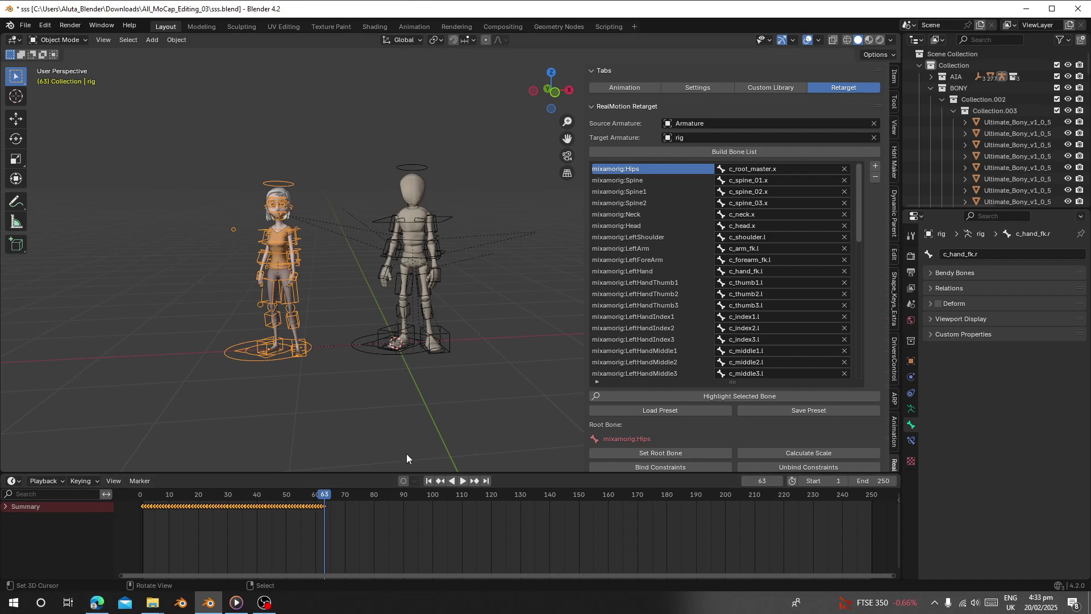
{"action": "scroll", "coordinate": [711, 432], "scroll_direction": "down", "scroll_amount": 5}
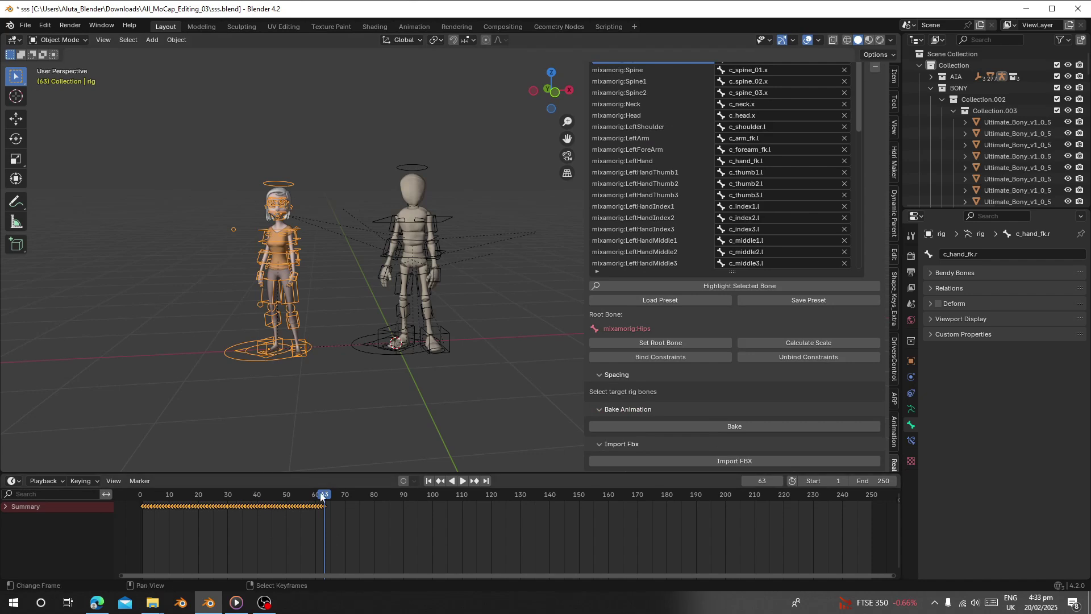
{"action": "scroll", "coordinate": [663, 319], "scroll_direction": "up", "scroll_amount": 5}
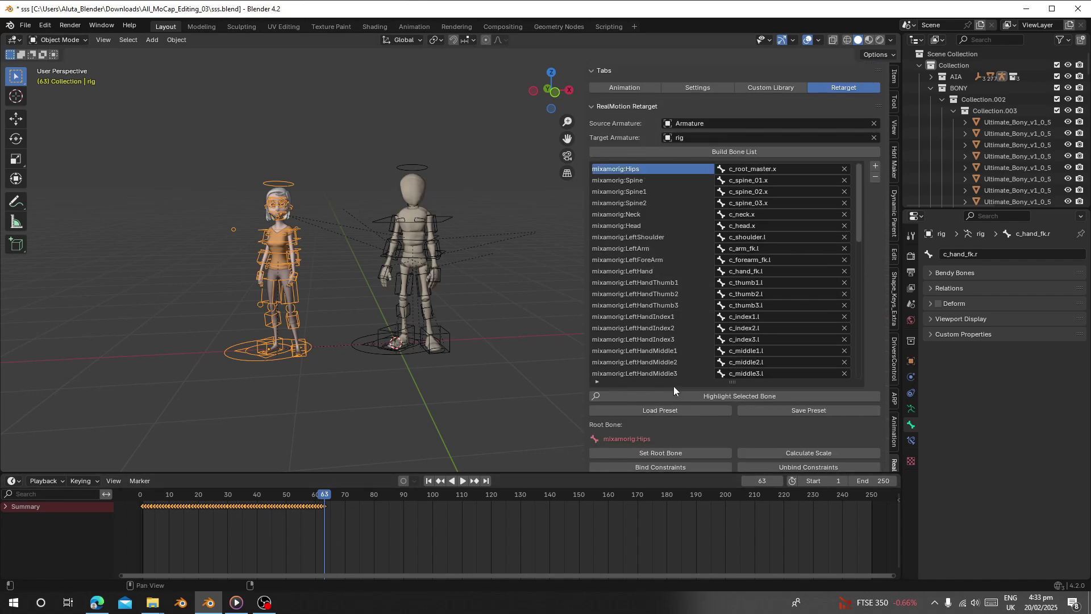
- Delete both characters and their rigs from the scene and return to frame 1
{"action": "scroll", "coordinate": [411, 288], "scroll_direction": "down", "scroll_amount": 4}
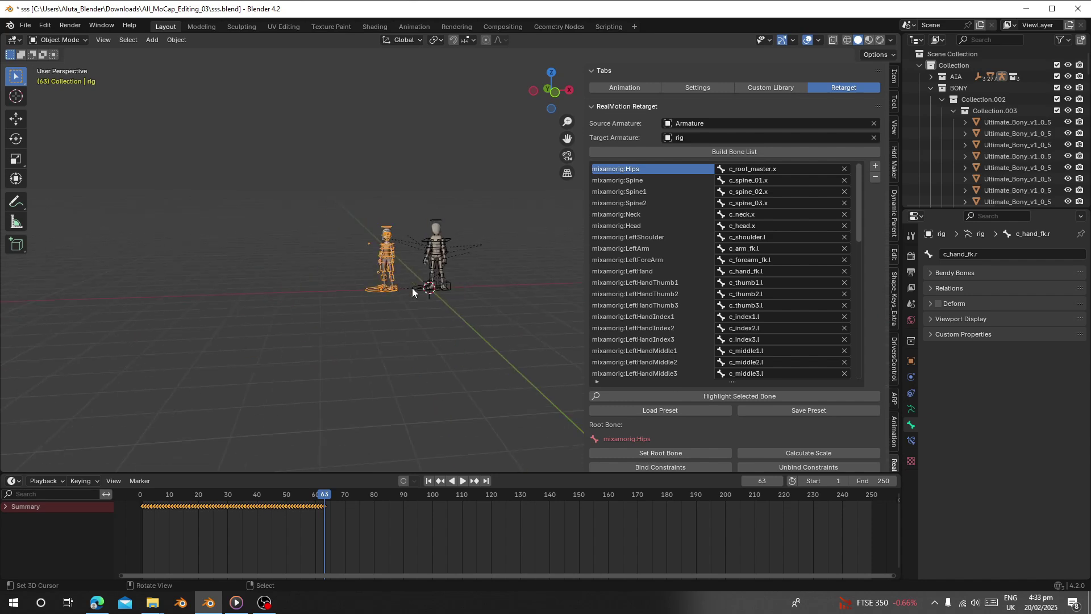
{"action": "key", "text": "a"}
{"action": "key", "text": "x"}
{"action": "left_click", "coordinate": [411, 289]}
{"action": "left_click", "coordinate": [429, 481]}
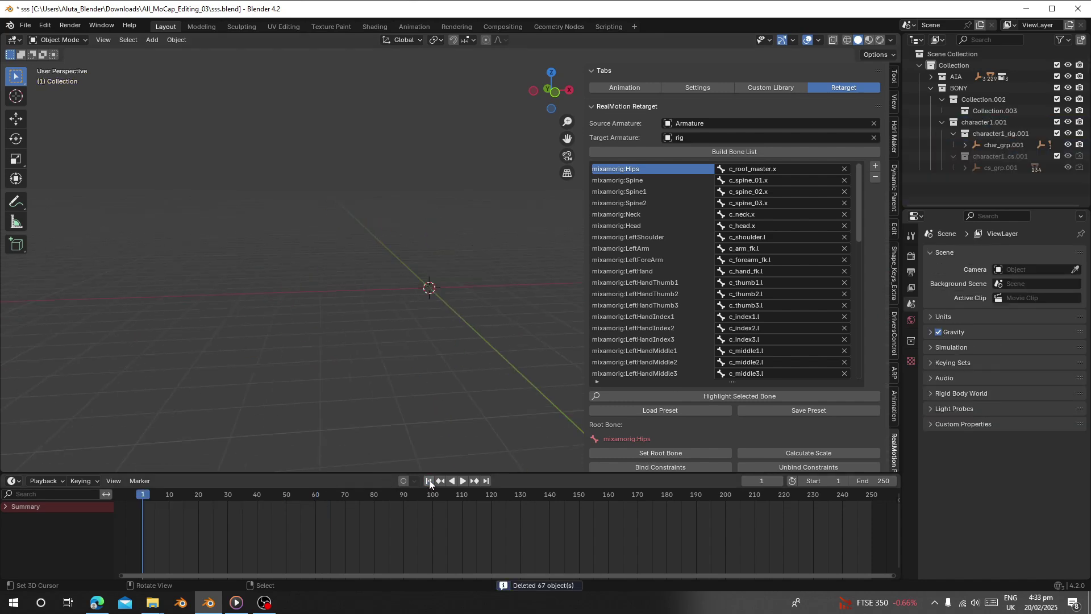
{"action": "middle_click_drag", "start_coordinate": [405, 265], "coordinate": [343, 256], "text": "shift"}
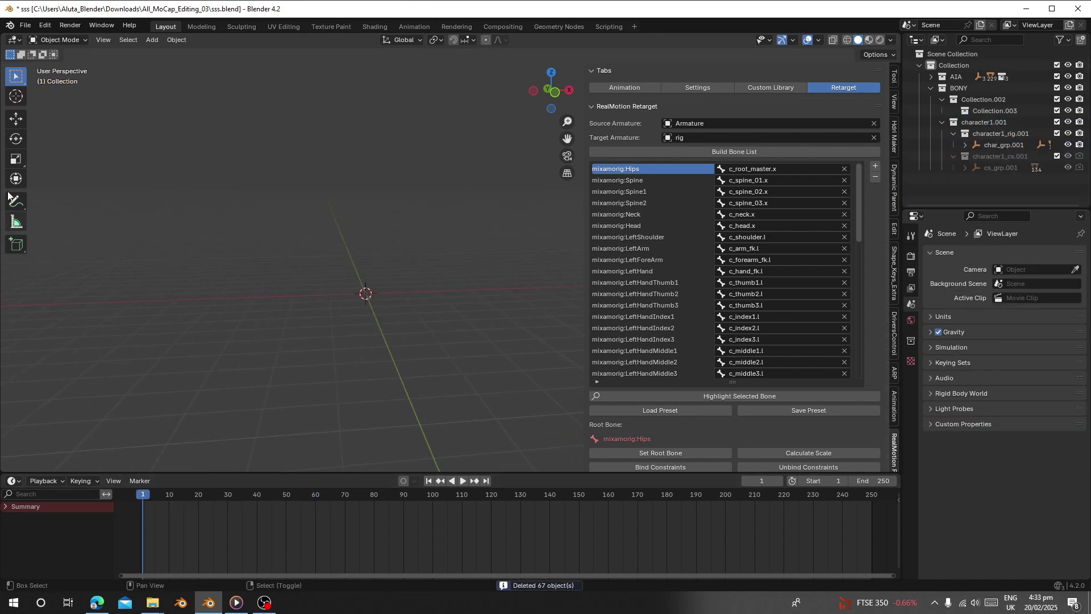
- Append the Alpha character to the scene and select its RIG - Alpha armature
{"action": "left_click", "coordinate": [25, 25]}
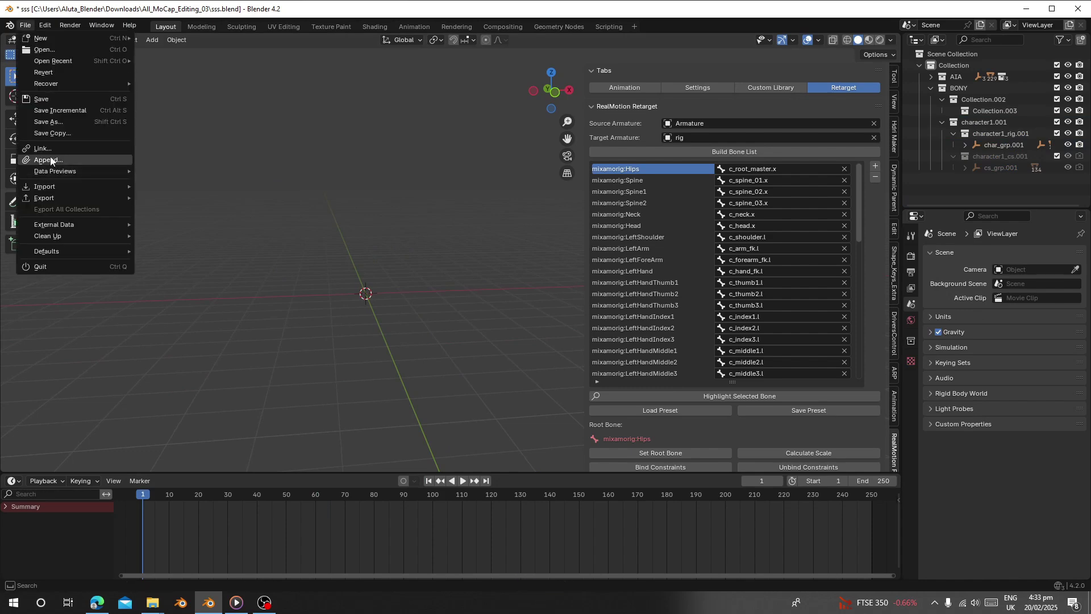
{"action": "left_click", "coordinate": [50, 160]}
{"action": "middle_click_drag", "start_coordinate": [163, 272], "coordinate": [309, 256], "text": "shift"}
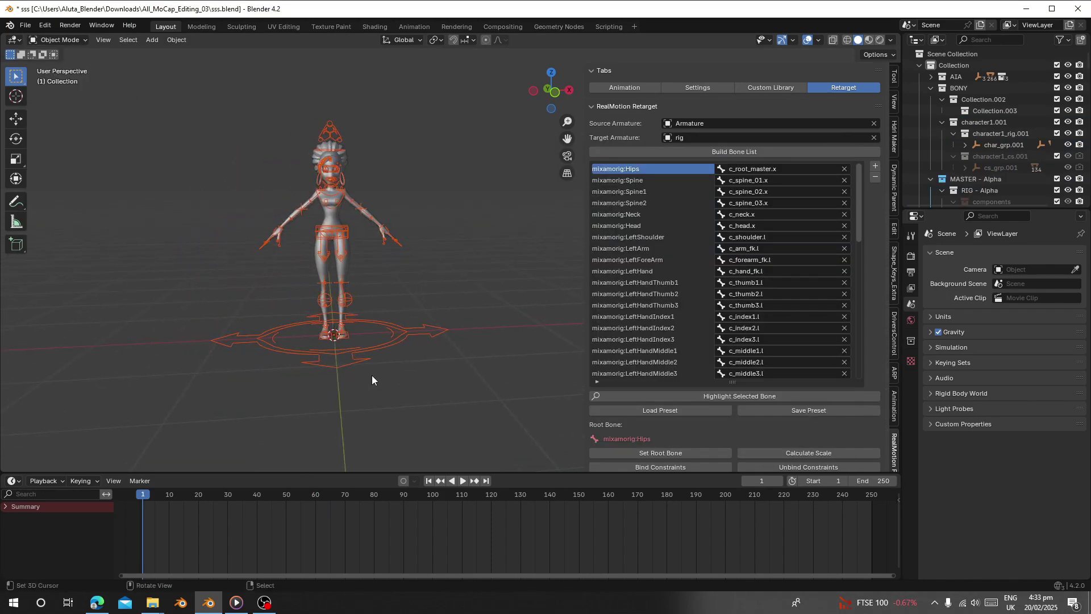
{"action": "right_click", "coordinate": [364, 351]}
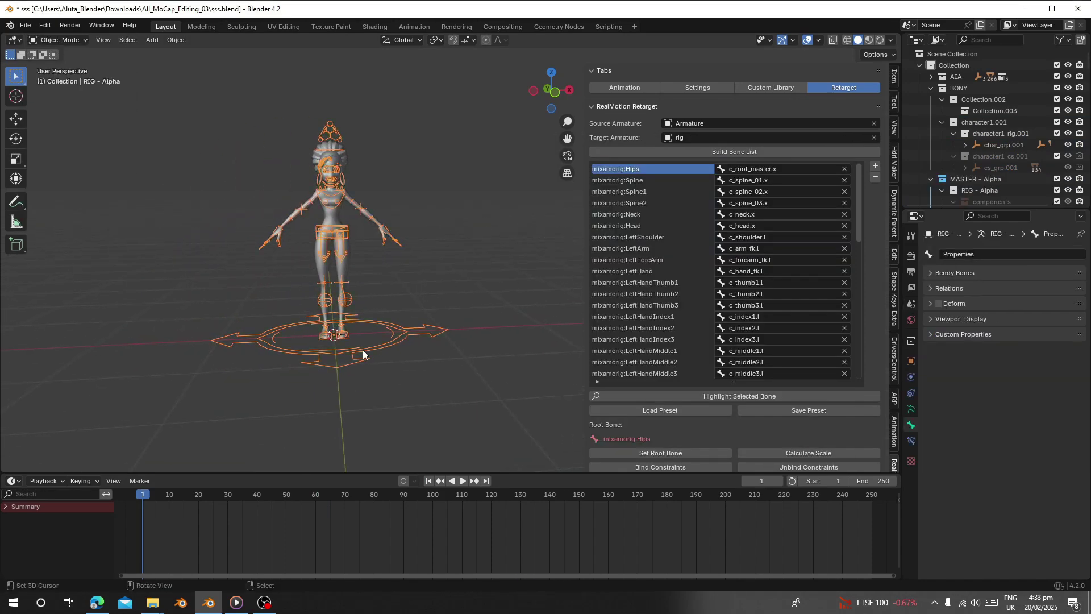
{"action": "scroll", "coordinate": [364, 354], "scroll_direction": "up", "scroll_amount": 4}
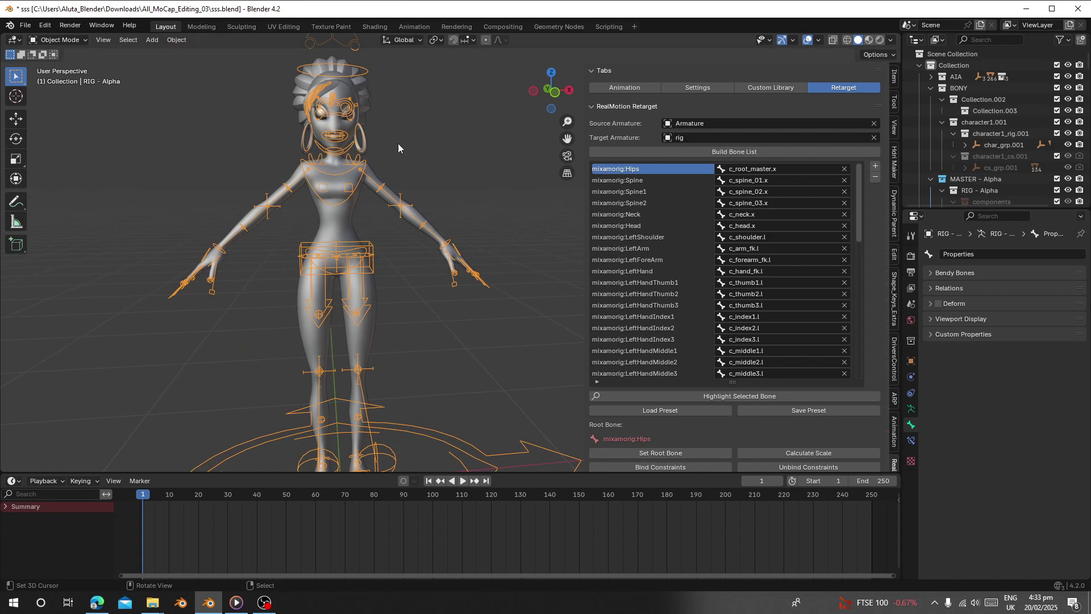
- In the addon's Settings, choose RIG - Alpha as the rig, set the rig choice to Rigify, and switch it to FK
{"action": "left_click", "coordinate": [688, 90]}
{"action": "left_click", "coordinate": [874, 152]}
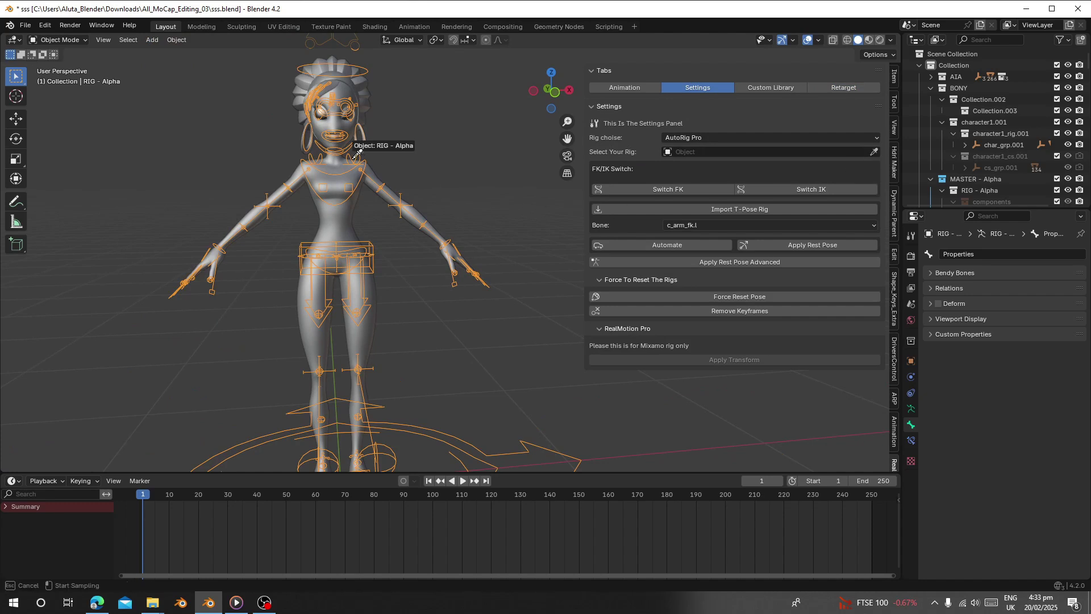
{"action": "left_click", "coordinate": [366, 67]}
{"action": "left_click", "coordinate": [701, 141]}
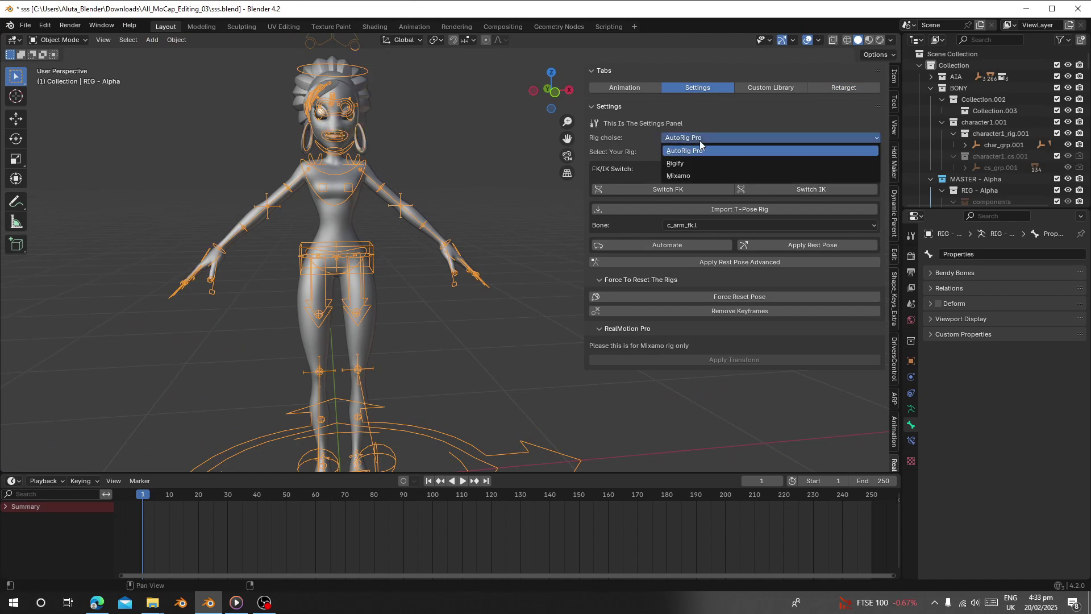
{"action": "left_click", "coordinate": [712, 163]}
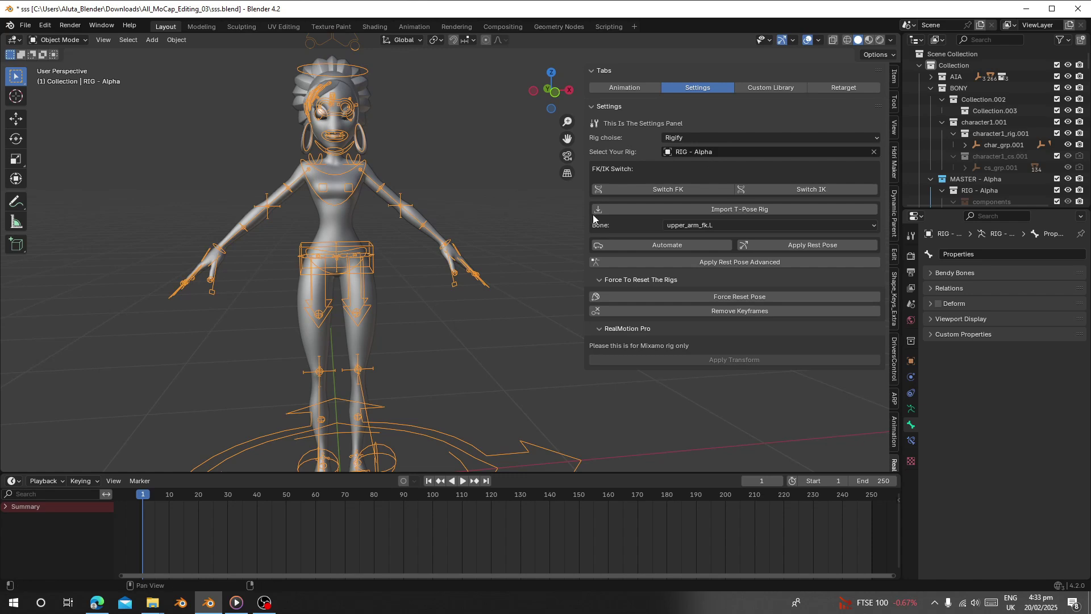
{"action": "left_click", "coordinate": [670, 189]}
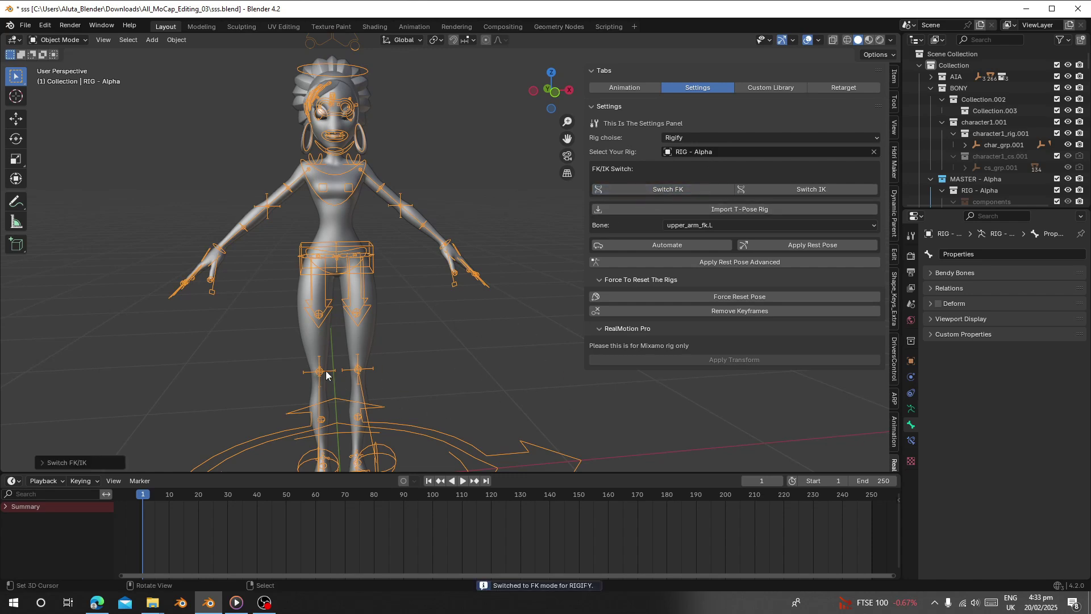
- Open the addon's Retarget settings for setting up the Alpha rig
{"action": "left_click", "coordinate": [760, 87]}
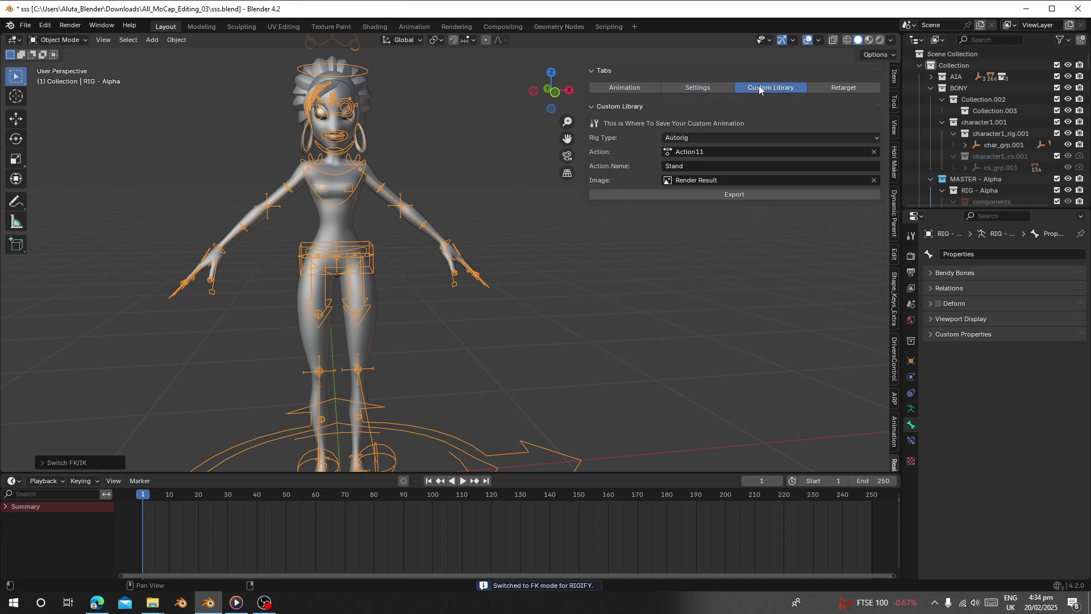
{"action": "left_click", "coordinate": [811, 88]}
{"action": "scroll", "coordinate": [415, 229], "scroll_direction": "down", "scroll_amount": 2}
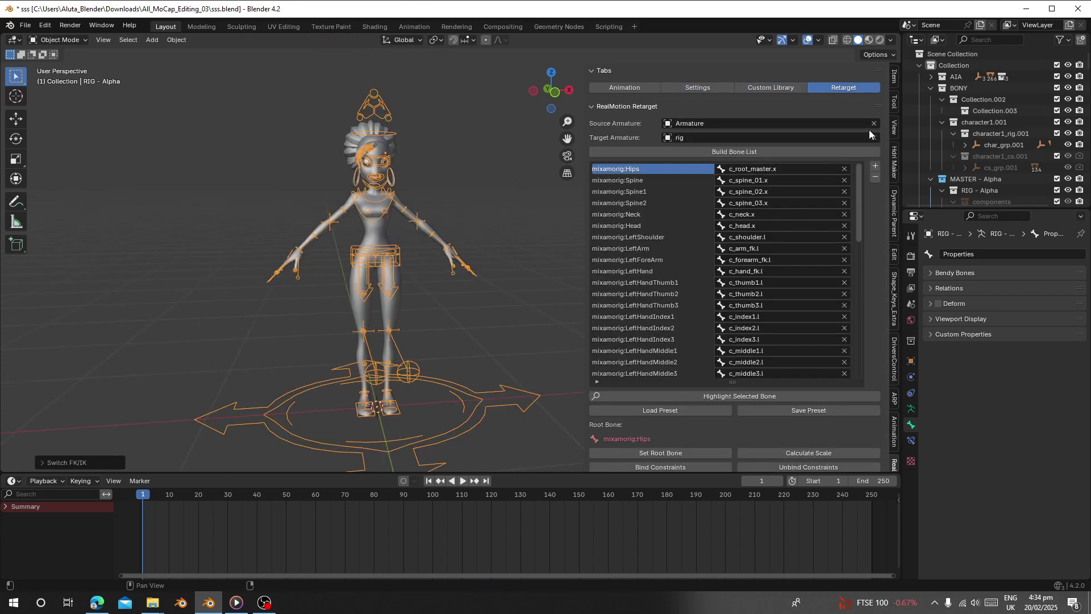
{"action": "middle_click_drag", "start_coordinate": [411, 278], "coordinate": [336, 369]}
- Switch to the web browser, find the Wiggleworm Walk clip on Mocap Market, and download it as FBX
{"action": "left_click", "coordinate": [97, 602]}
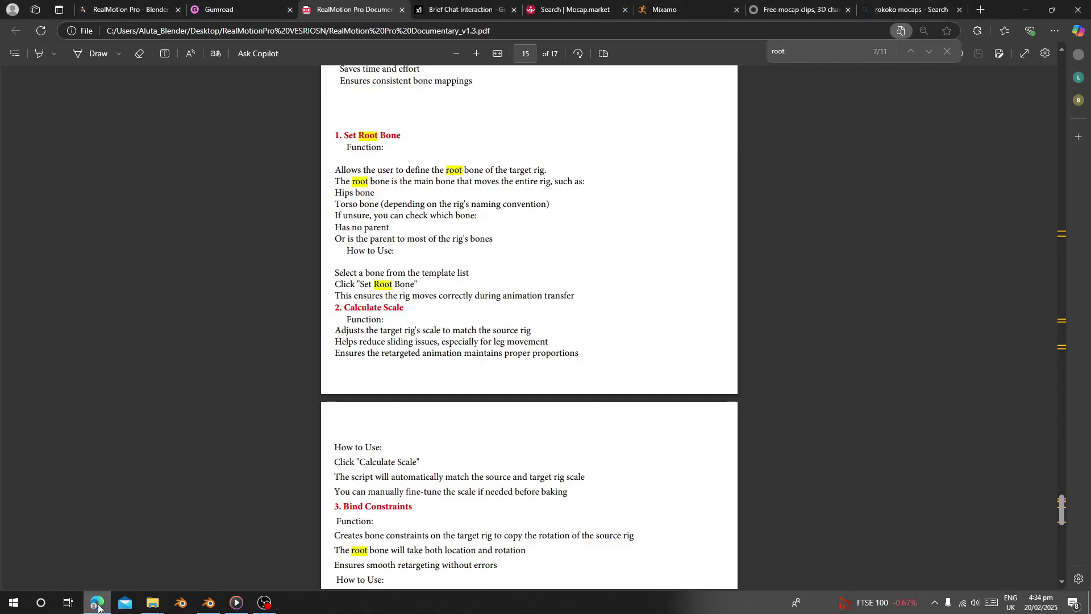
{"action": "left_click", "coordinate": [722, 11]}
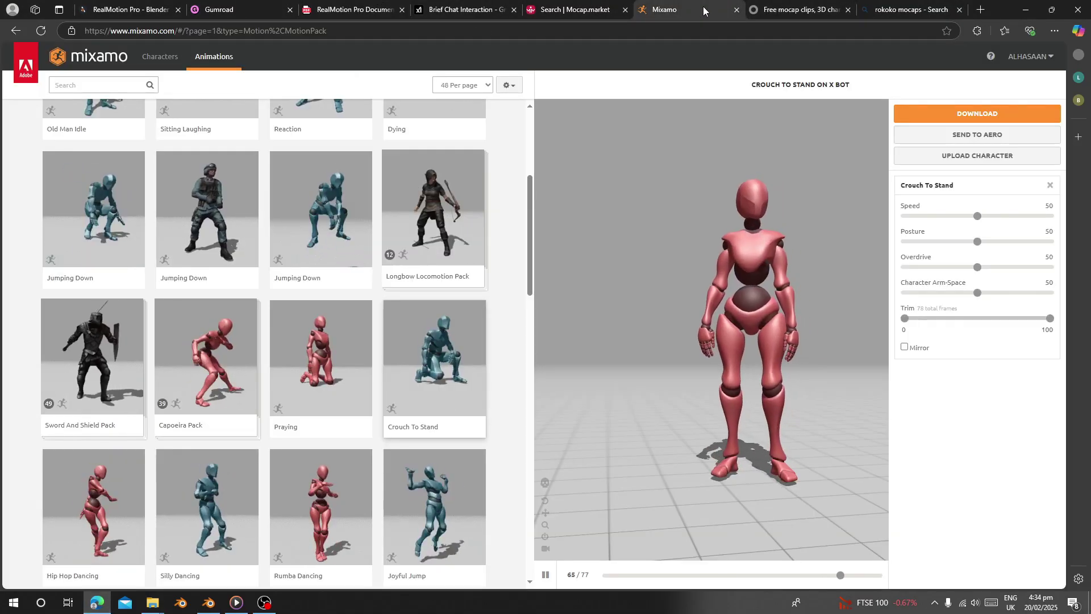
{"action": "left_click", "coordinate": [790, 10]}
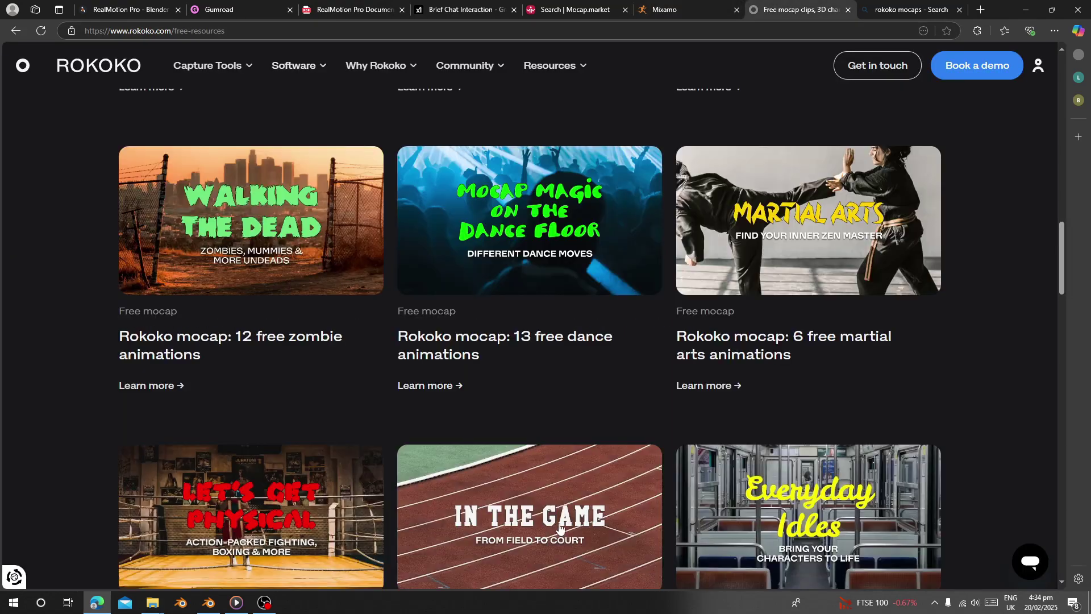
{"action": "scroll", "coordinate": [335, 429], "scroll_direction": "down", "scroll_amount": 5}
{"action": "scroll", "coordinate": [134, 284], "scroll_direction": "down", "scroll_amount": 4}
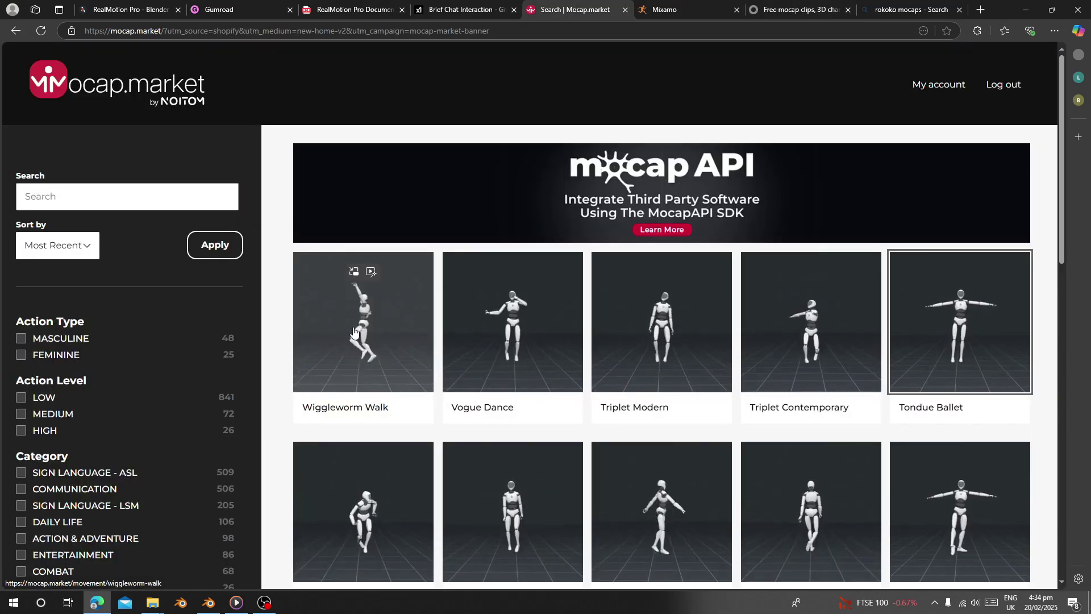
{"action": "left_click", "coordinate": [353, 328]}
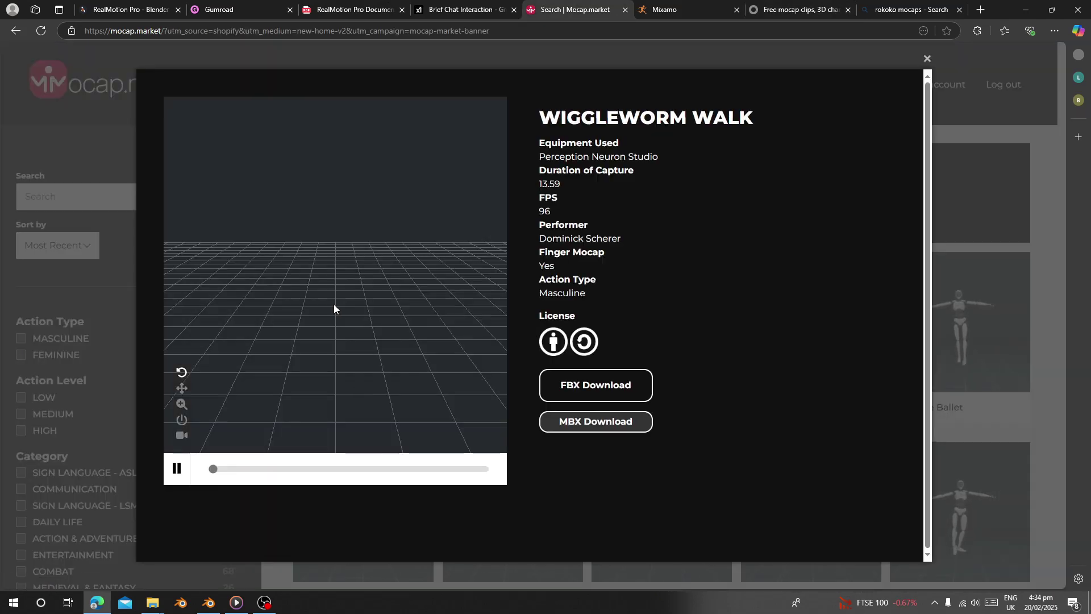
{"action": "left_click", "coordinate": [590, 391]}
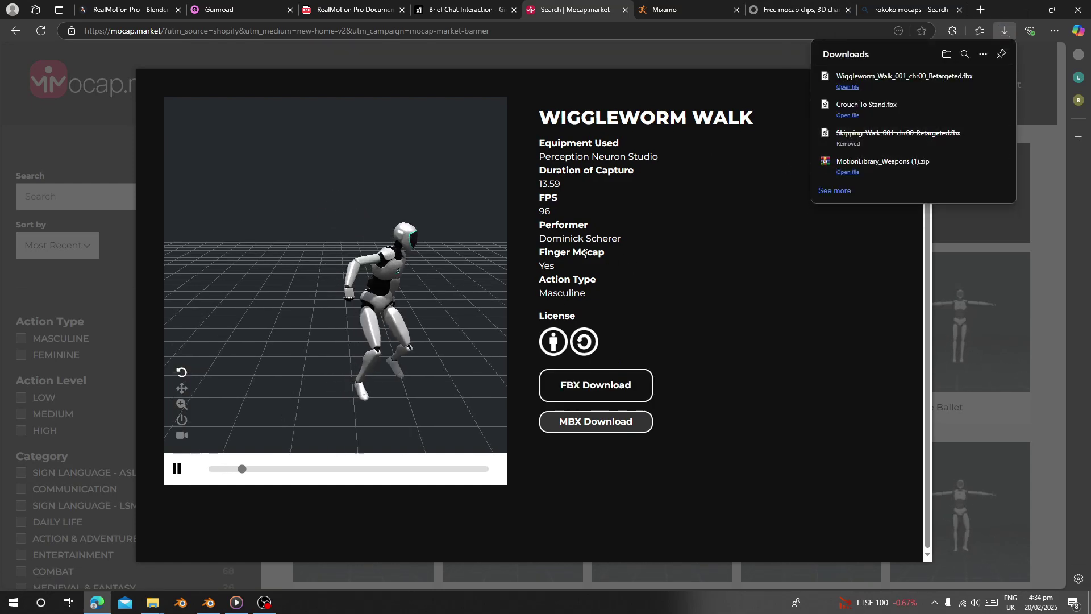
- Switch back to Blender and import the Wiggleworm Walk FBX from the mocaps folder with the addon's Import FBX option
{"action": "left_click", "coordinate": [209, 602]}
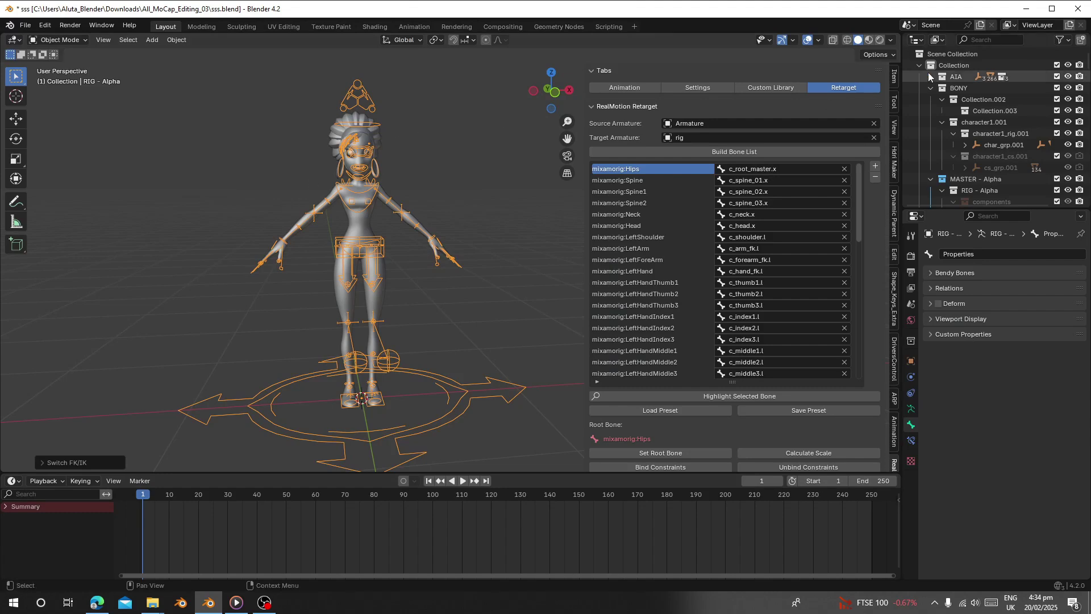
{"action": "scroll", "coordinate": [651, 419], "scroll_direction": "down", "scroll_amount": 5}
{"action": "left_click", "coordinate": [697, 461]}
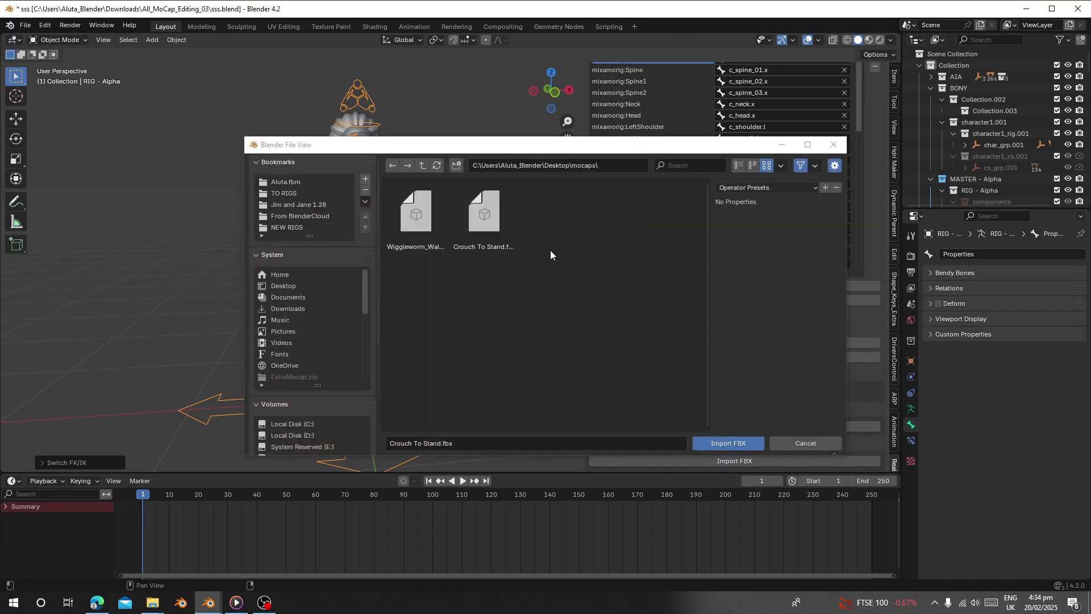
{"action": "left_click", "coordinate": [416, 213]}
{"action": "double_click", "coordinate": [417, 227]}
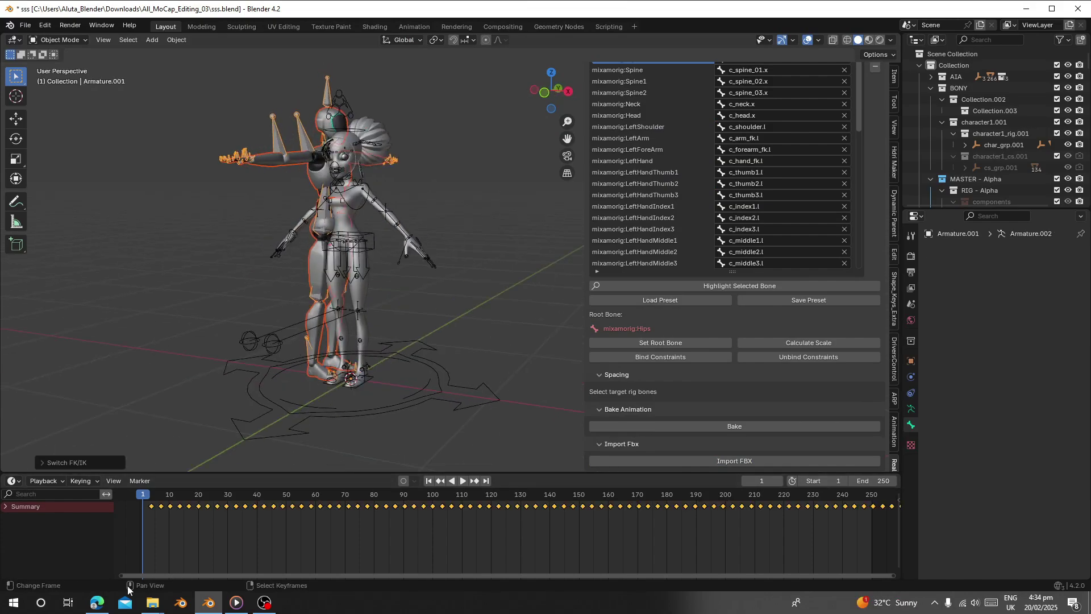
- Check the clip's FPS in the browser, and scale the imported armature's keyframes in Pose Mode so they end at about frame 445
{"action": "left_click", "coordinate": [97, 602]}
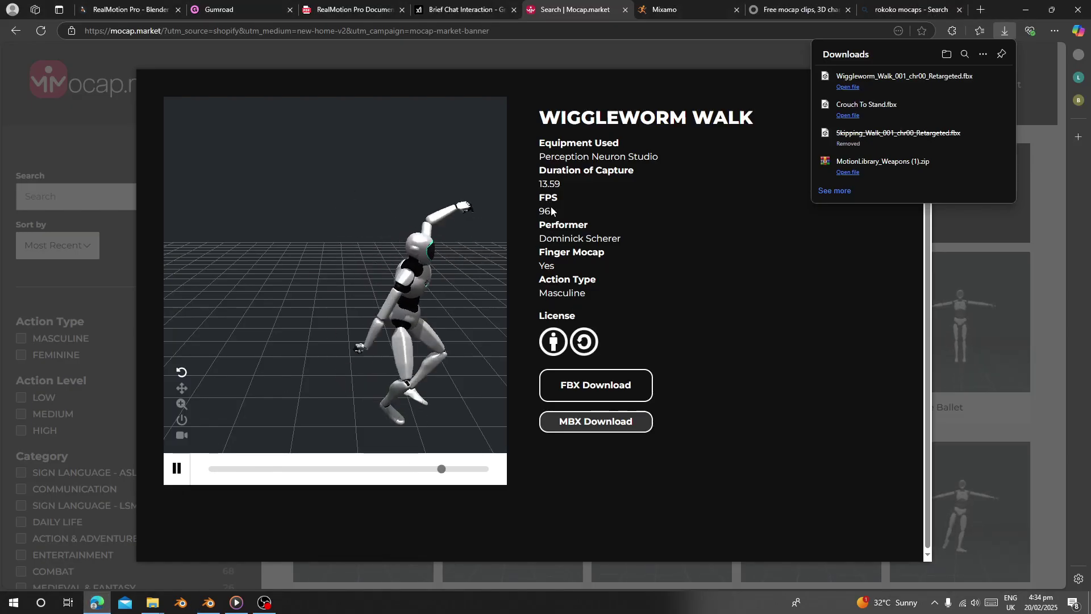
{"action": "left_click", "coordinate": [208, 602]}
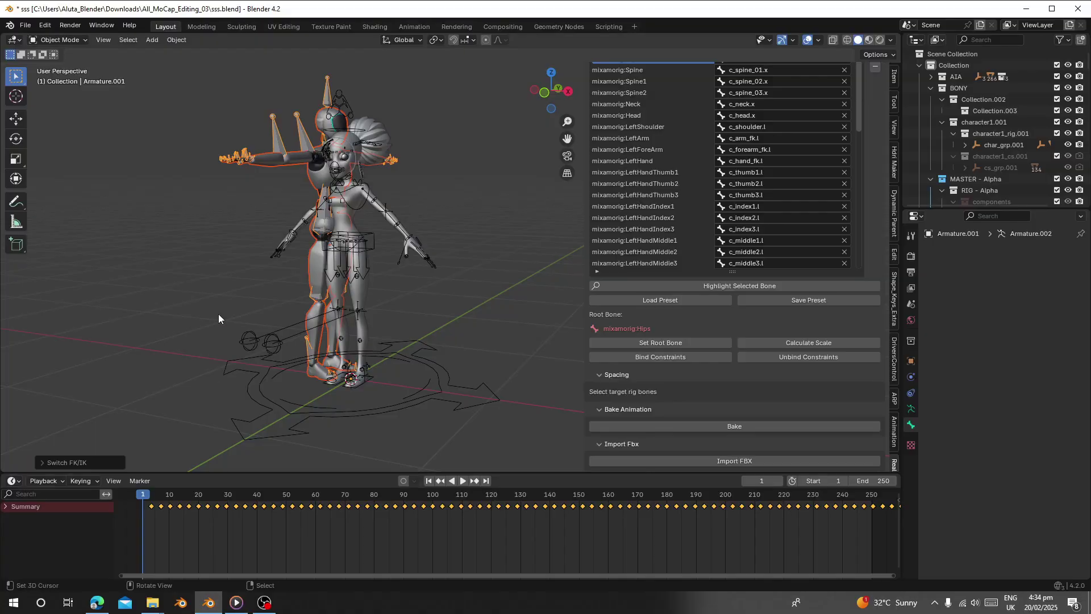
{"action": "left_click", "coordinate": [294, 121]}
{"action": "left_click", "coordinate": [57, 39]}
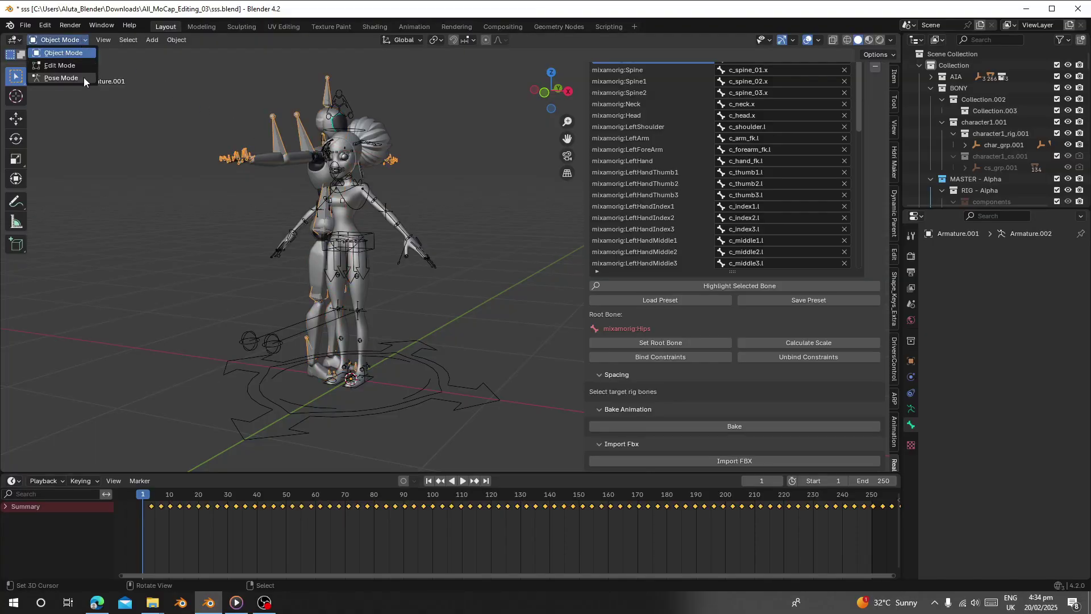
{"action": "left_click", "coordinate": [84, 77]}
{"action": "scroll", "coordinate": [585, 512], "scroll_direction": "down", "scroll_amount": 5}
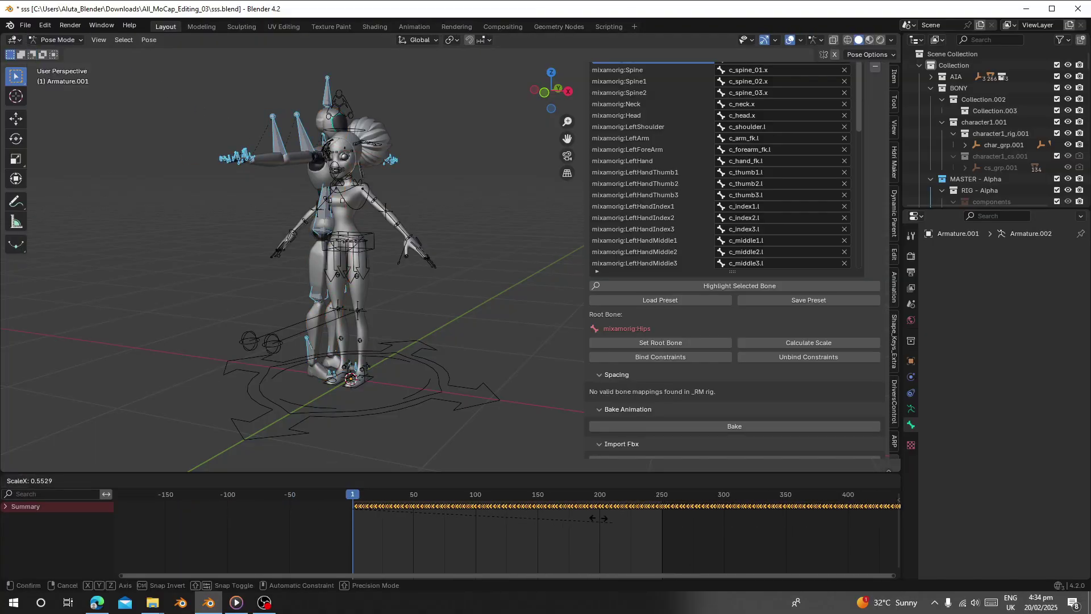
{"action": "scroll", "coordinate": [761, 554], "scroll_direction": "down", "scroll_amount": 3}
{"action": "key", "text": "s"}
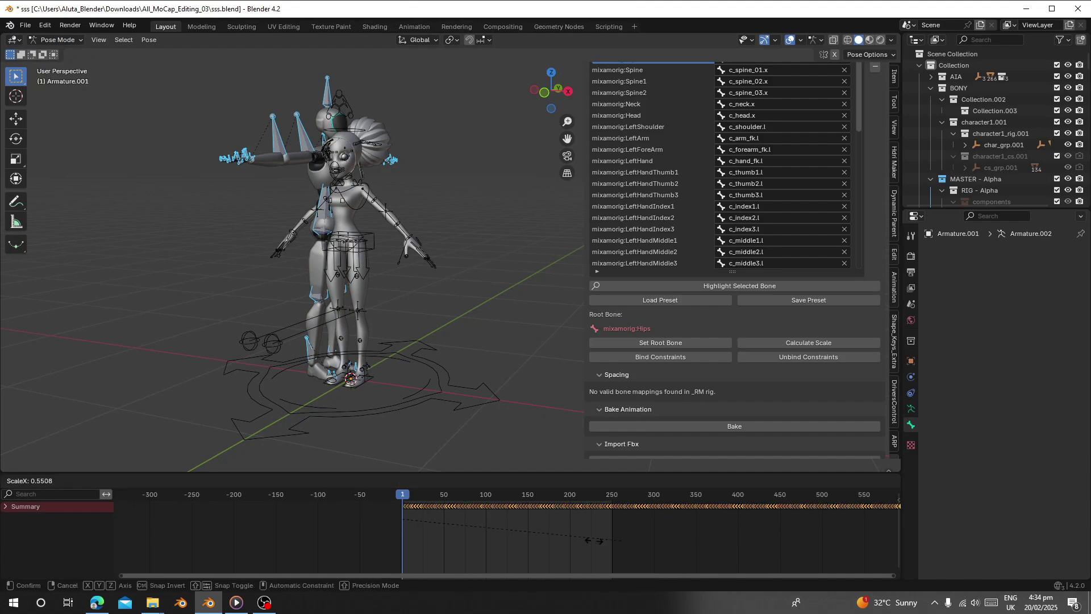
{"action": "left_click", "coordinate": [64, 40]}
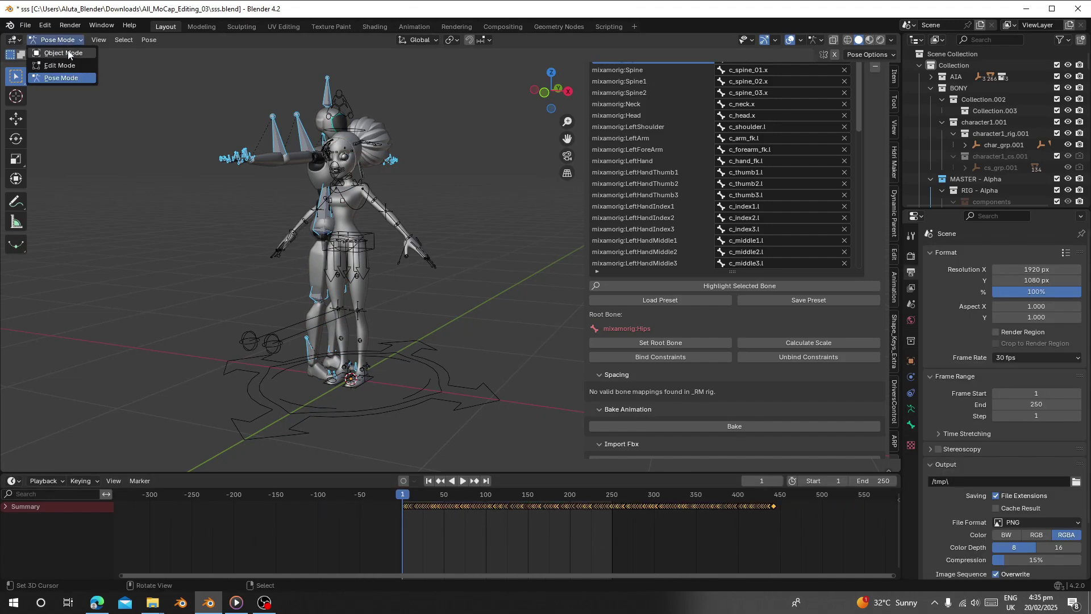
{"action": "left_click", "coordinate": [69, 53]}
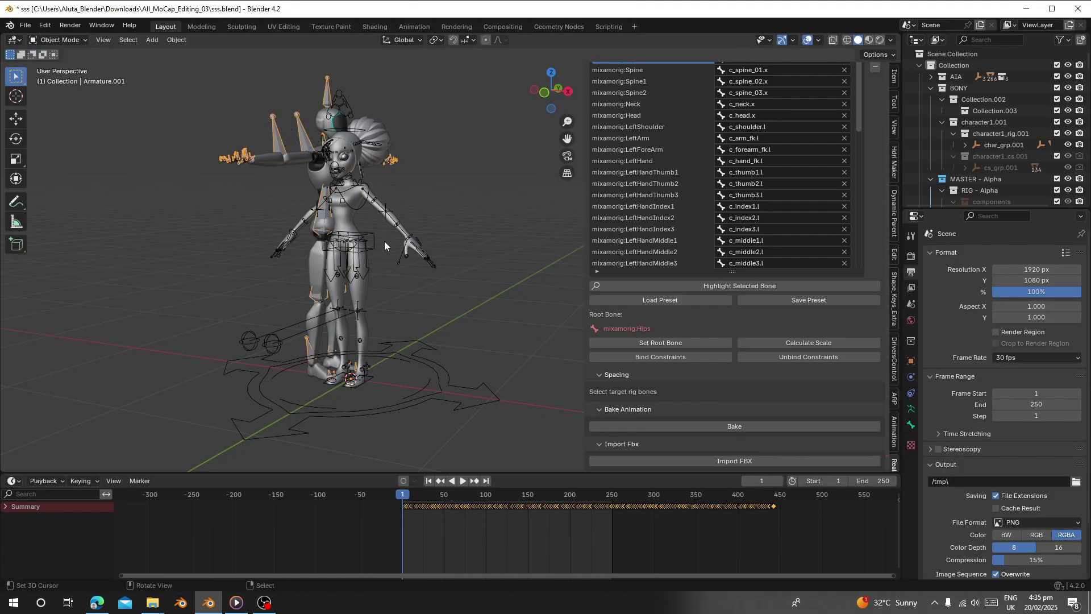
- Replace the retarget armatures with Armature.001 as source and RIG - Alpha as target, and build the bone list
{"action": "scroll", "coordinate": [378, 244], "scroll_direction": "up", "scroll_amount": 3}
{"action": "scroll", "coordinate": [745, 379], "scroll_direction": "up", "scroll_amount": 4}
{"action": "scroll", "coordinate": [745, 379], "scroll_direction": "up", "scroll_amount": 1}
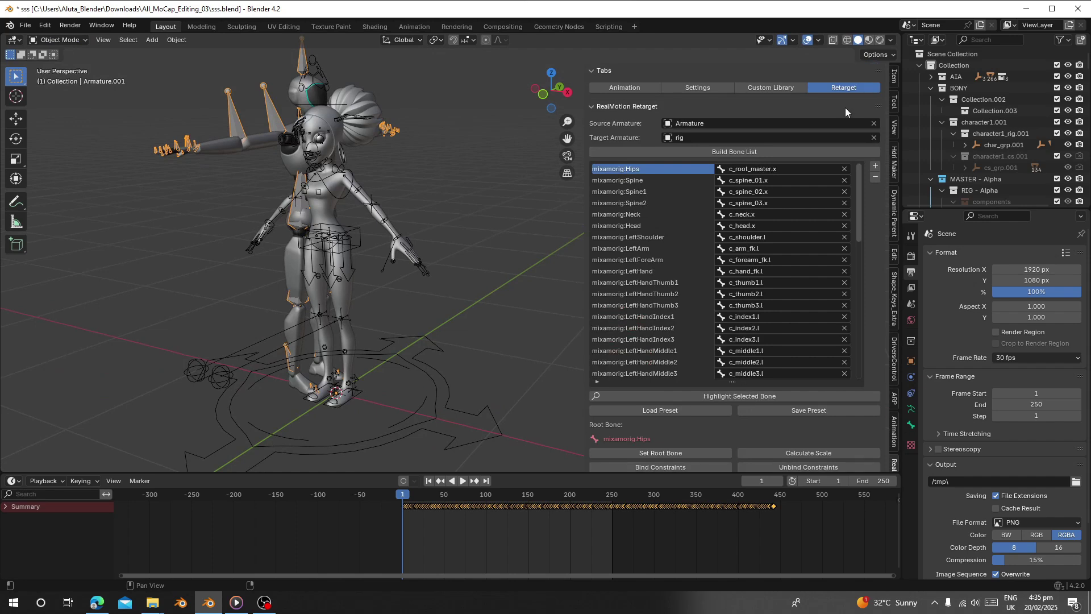
{"action": "left_click", "coordinate": [874, 123]}
{"action": "left_click", "coordinate": [874, 137]}
{"action": "left_click", "coordinate": [875, 125]}
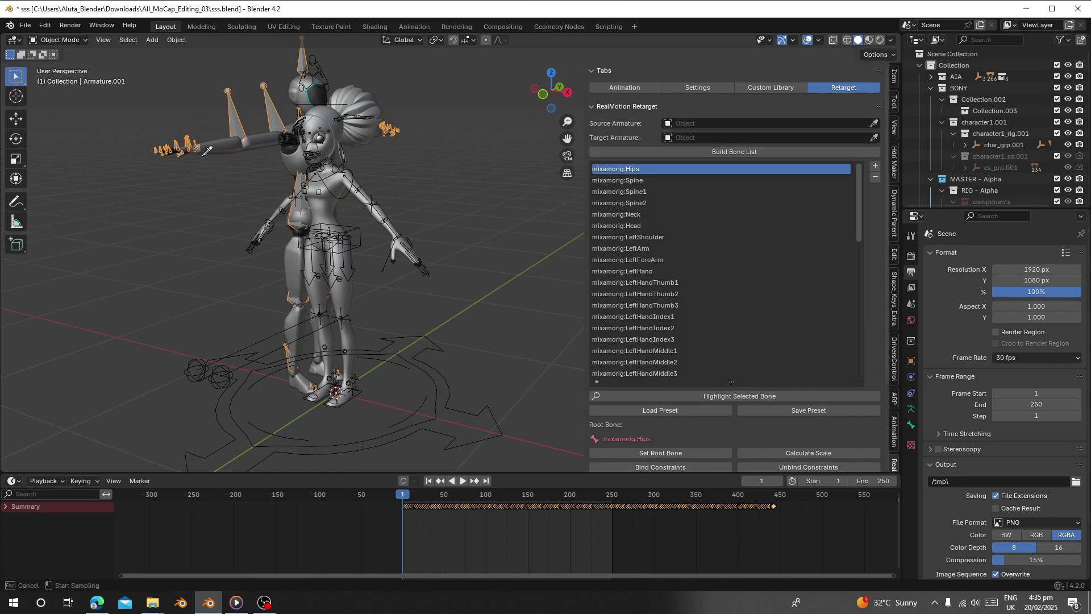
{"action": "left_click", "coordinate": [266, 105]}
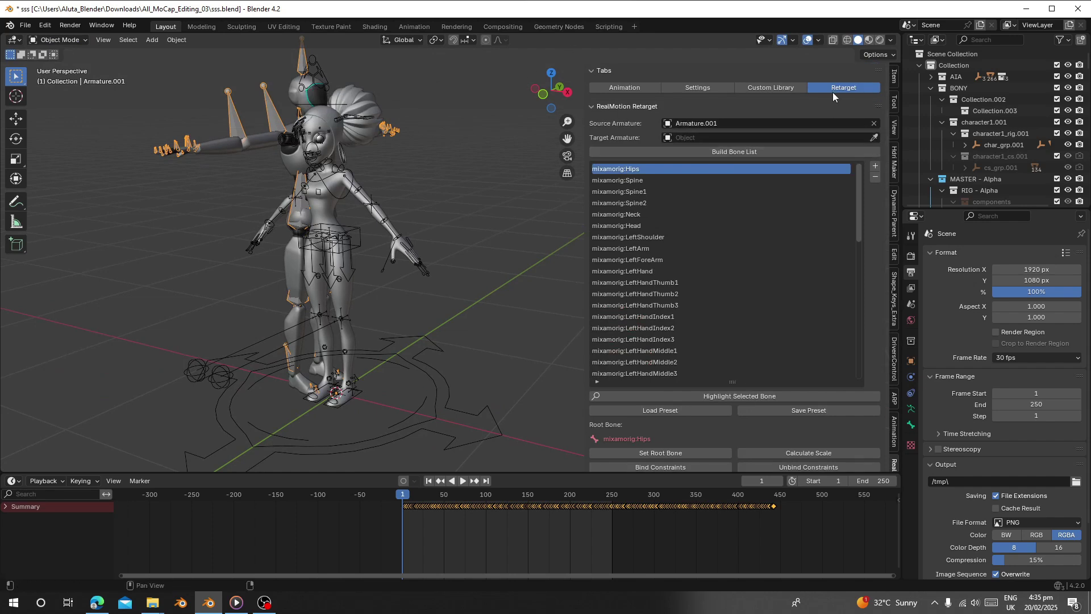
{"action": "left_click", "coordinate": [874, 137]}
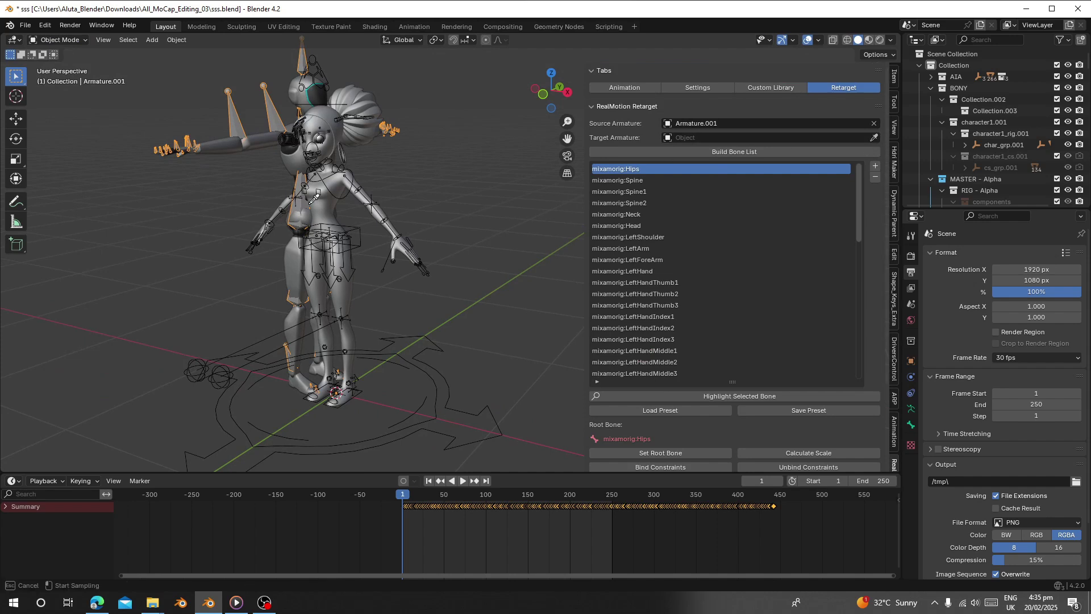
{"action": "left_click", "coordinate": [422, 262]}
{"action": "left_click", "coordinate": [682, 152]}
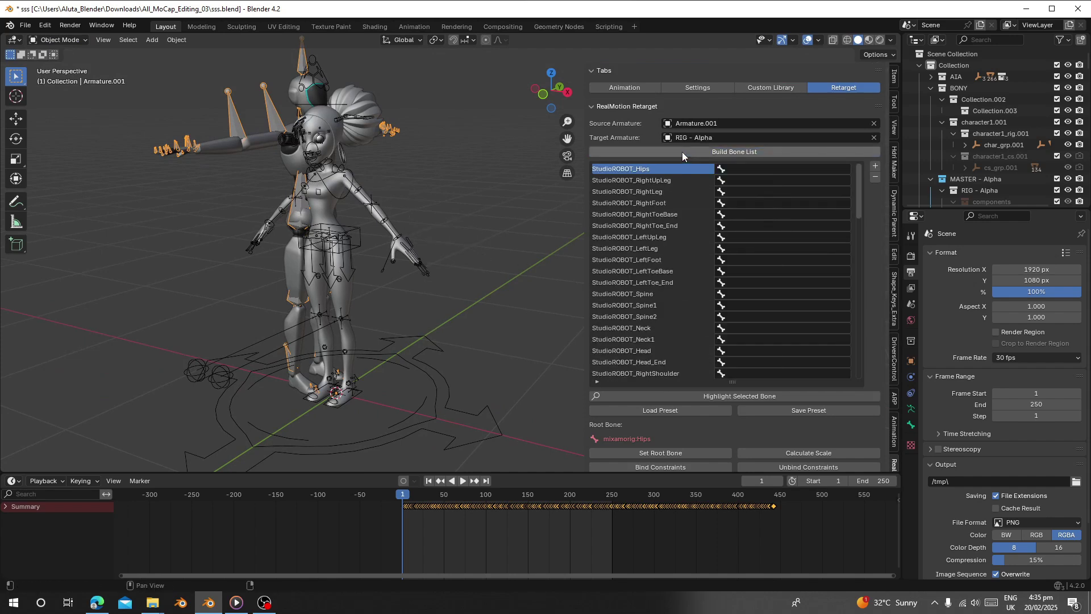
- Load the MocapMarket_To_Rigify.txt preset into the bone list and look through the resulting bone mapping
{"action": "left_click", "coordinate": [665, 412]}
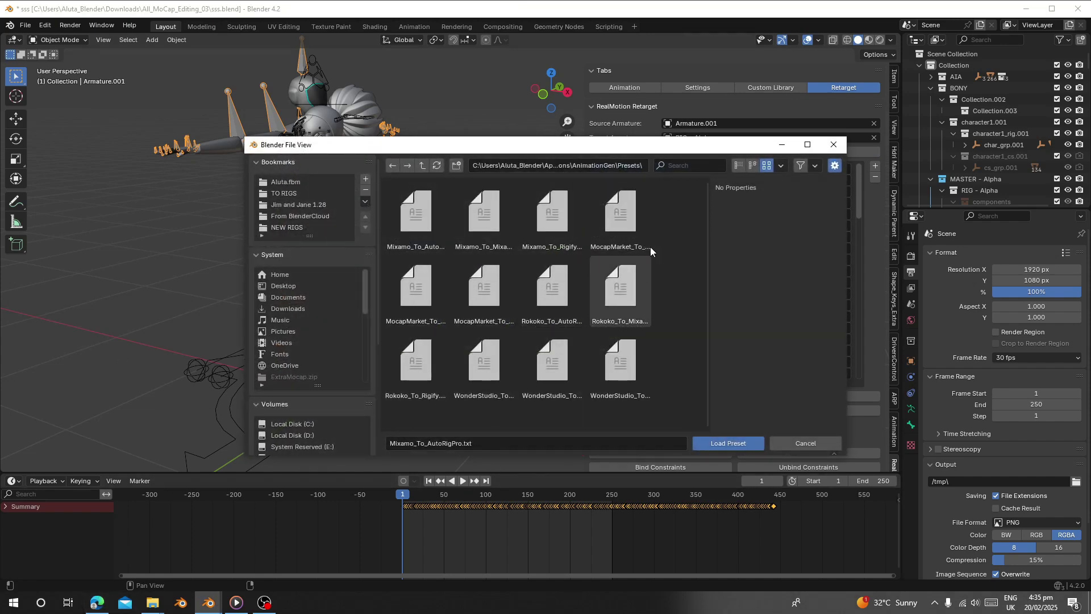
{"action": "left_click", "coordinate": [640, 229]}
{"action": "left_click", "coordinate": [416, 290]}
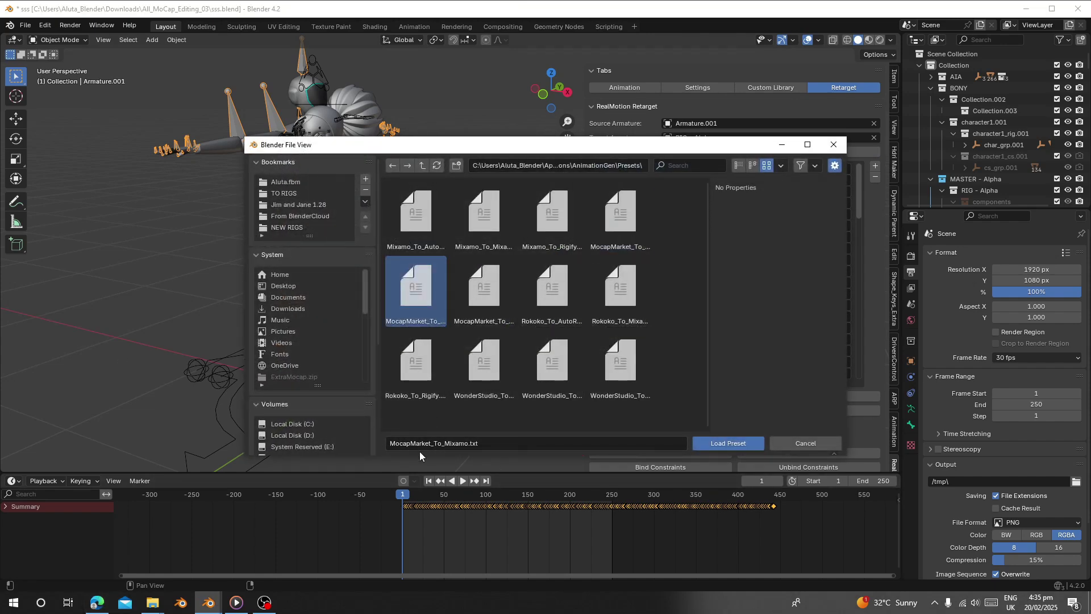
{"action": "left_click", "coordinate": [485, 301]}
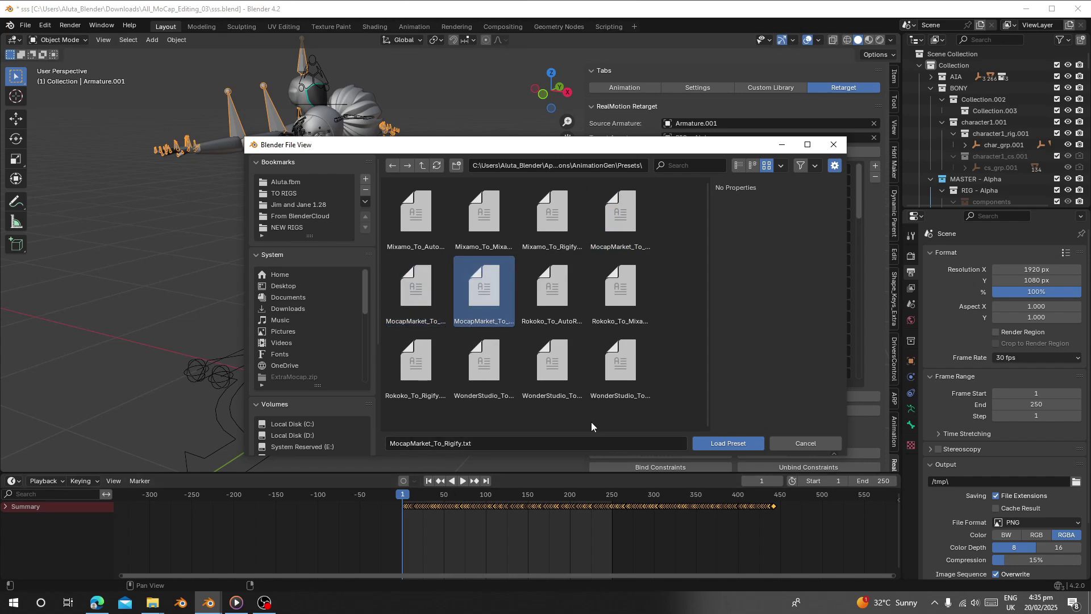
{"action": "double_click", "coordinate": [468, 288]}
{"action": "scroll", "coordinate": [710, 273], "scroll_direction": "down", "scroll_amount": 5}
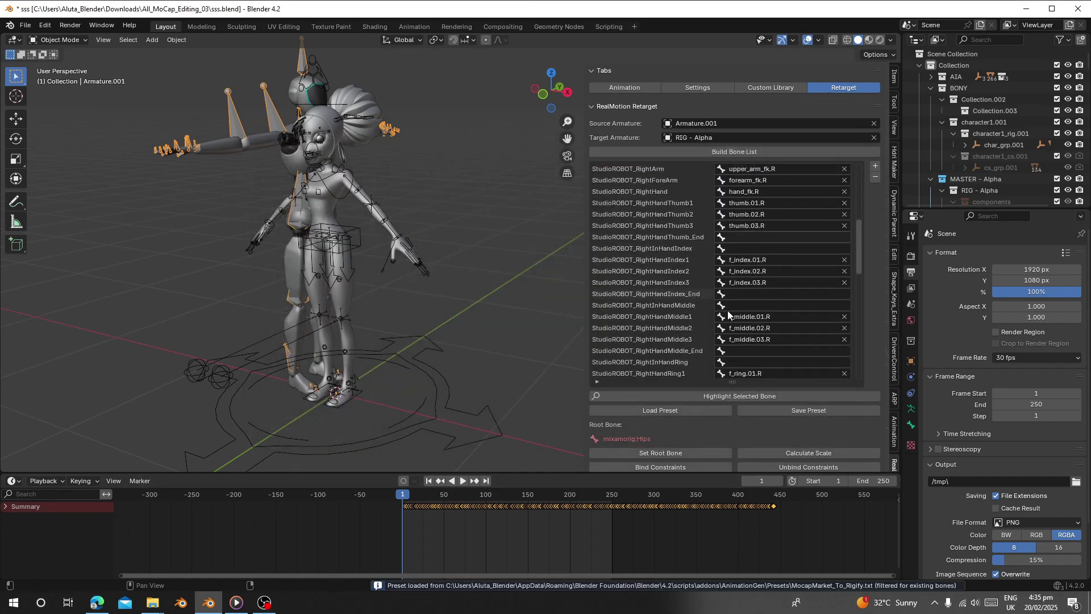
{"action": "scroll", "coordinate": [728, 310], "scroll_direction": "up", "scroll_amount": 5}
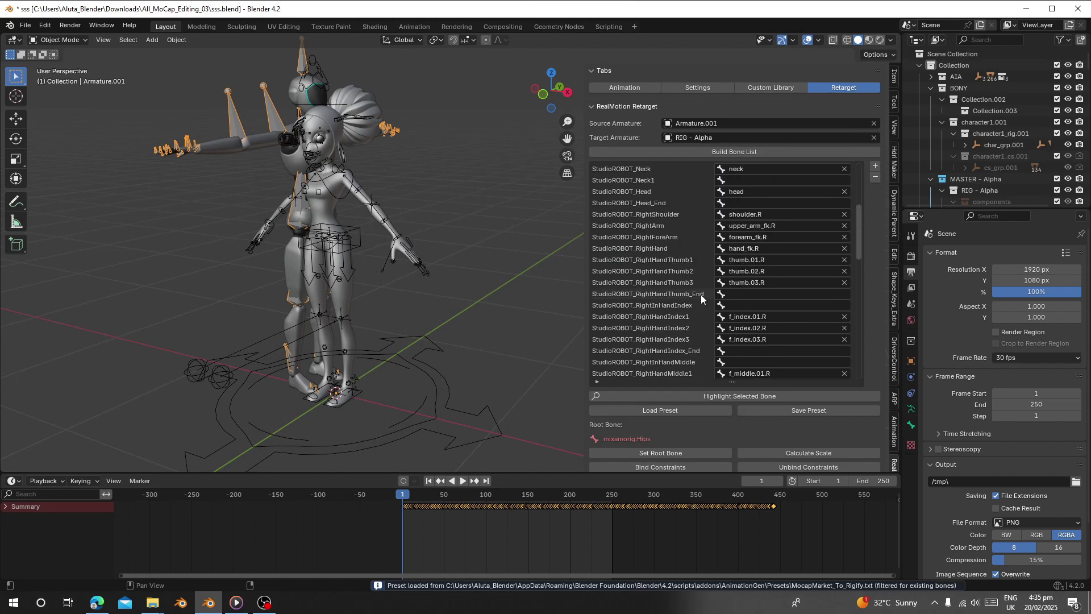
{"action": "scroll", "coordinate": [701, 292], "scroll_direction": "up", "scroll_amount": 14}
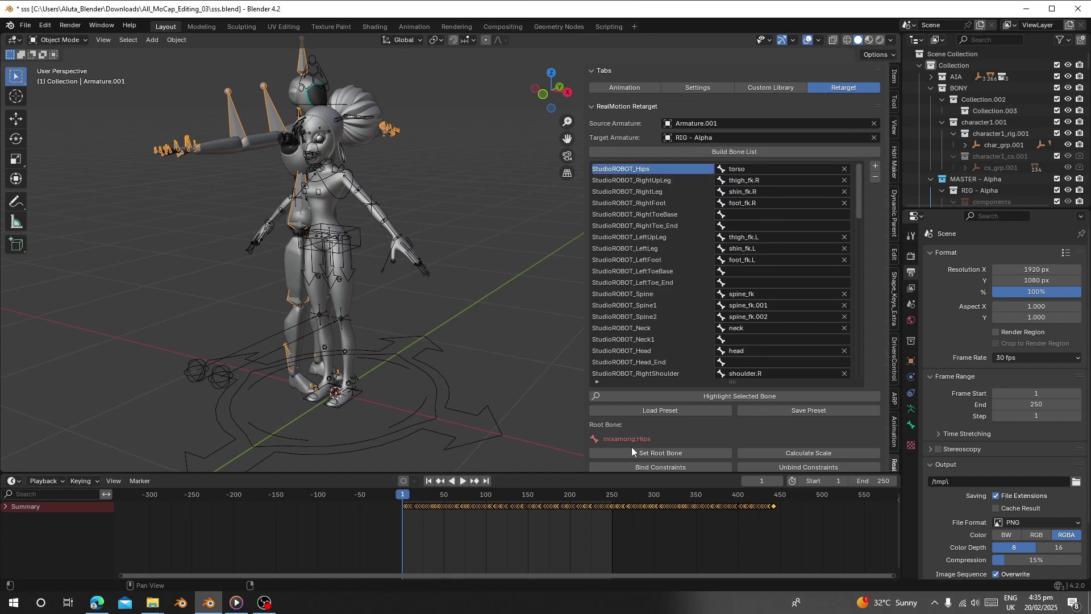
- Set StudioROBOT_Hips as the root bone, compare the two rigs' arm poses, and select the RIG - Alpha armature
{"action": "left_click", "coordinate": [660, 453]}
{"action": "scroll", "coordinate": [619, 428], "scroll_direction": "down", "scroll_amount": 5}
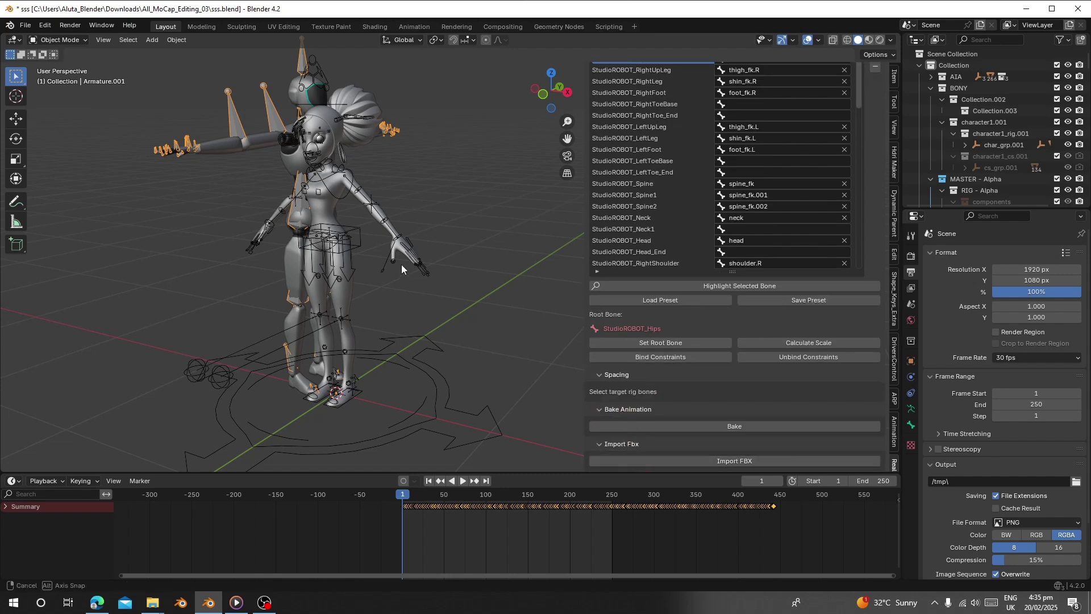
{"action": "scroll", "coordinate": [401, 264], "scroll_direction": "up", "scroll_amount": 6}
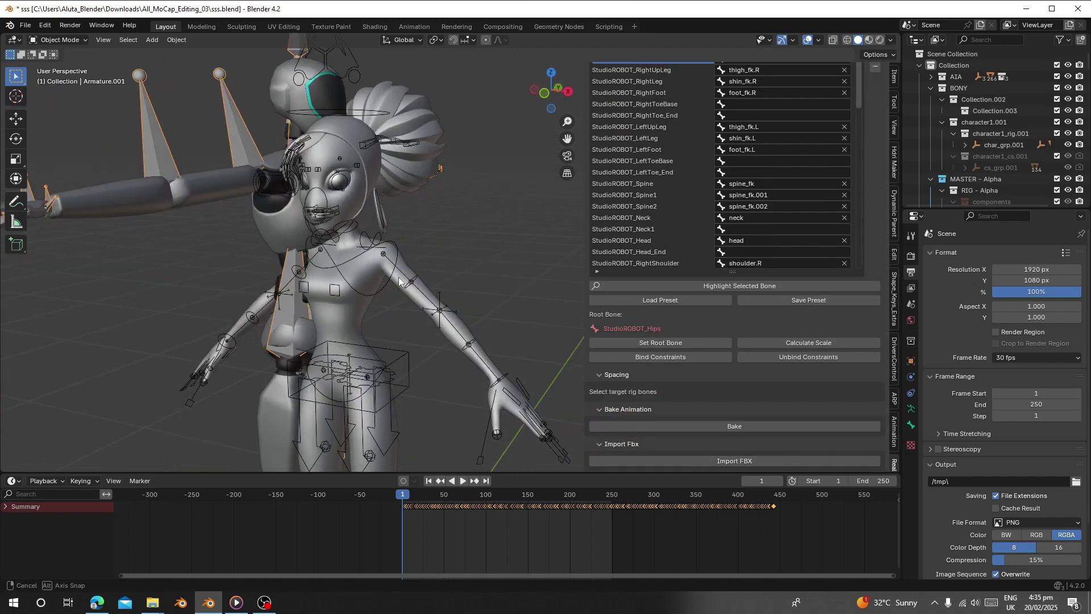
{"action": "middle_click_drag", "start_coordinate": [399, 280], "coordinate": [362, 230]}
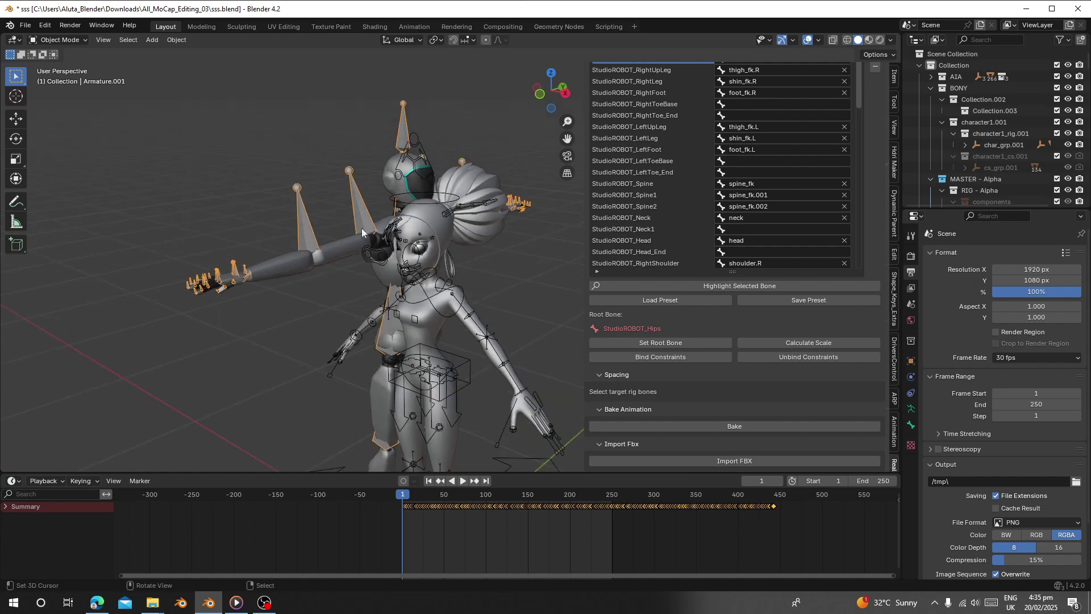
{"action": "middle_click_drag", "start_coordinate": [423, 372], "coordinate": [534, 305]}
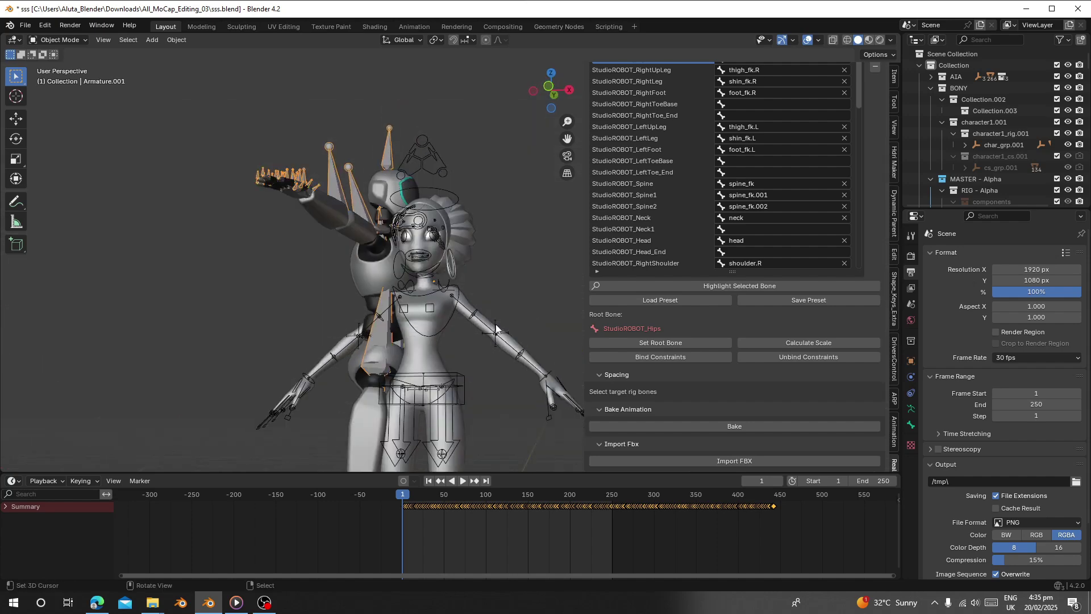
{"action": "left_click", "coordinate": [469, 366]}
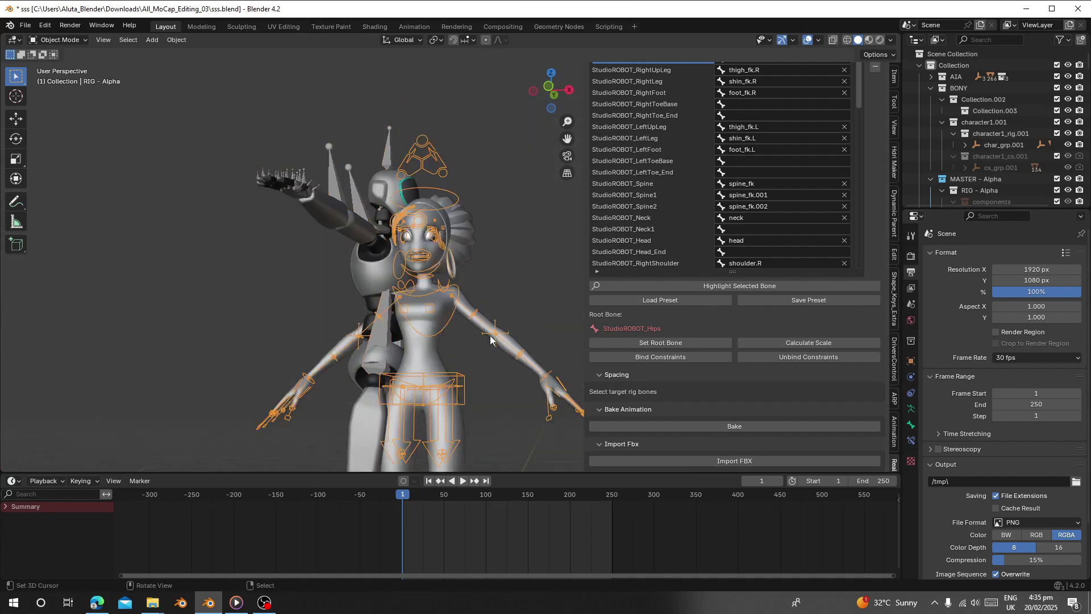
{"action": "middle_click_drag", "start_coordinate": [310, 312], "coordinate": [326, 343]}
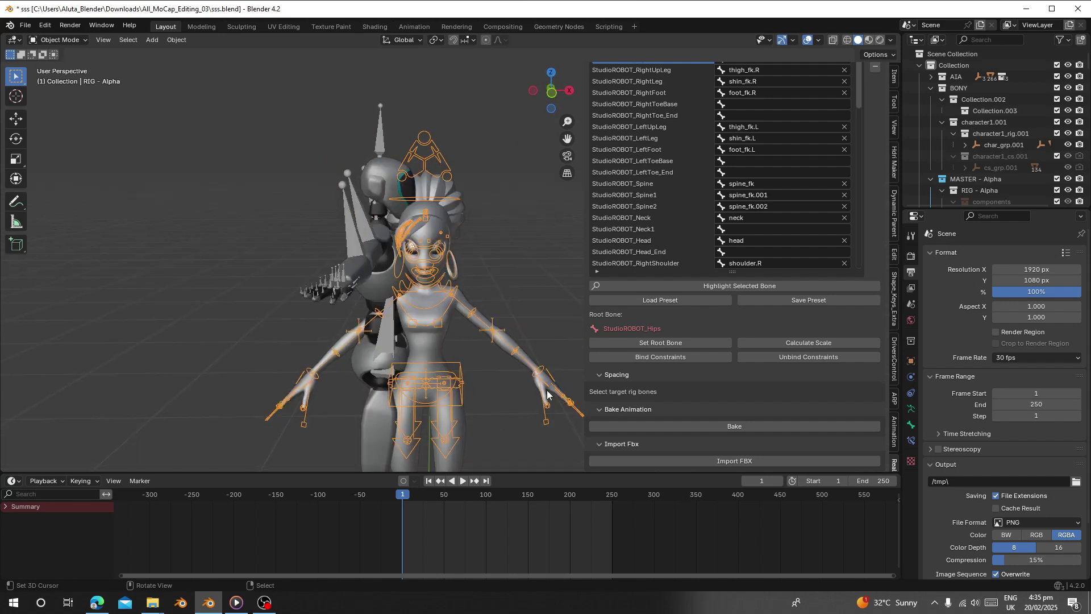
- Bind the retarget constraints to RIG - Alpha and hide the STUDIOROBOT_GEO mesh
{"action": "left_click", "coordinate": [617, 357]}
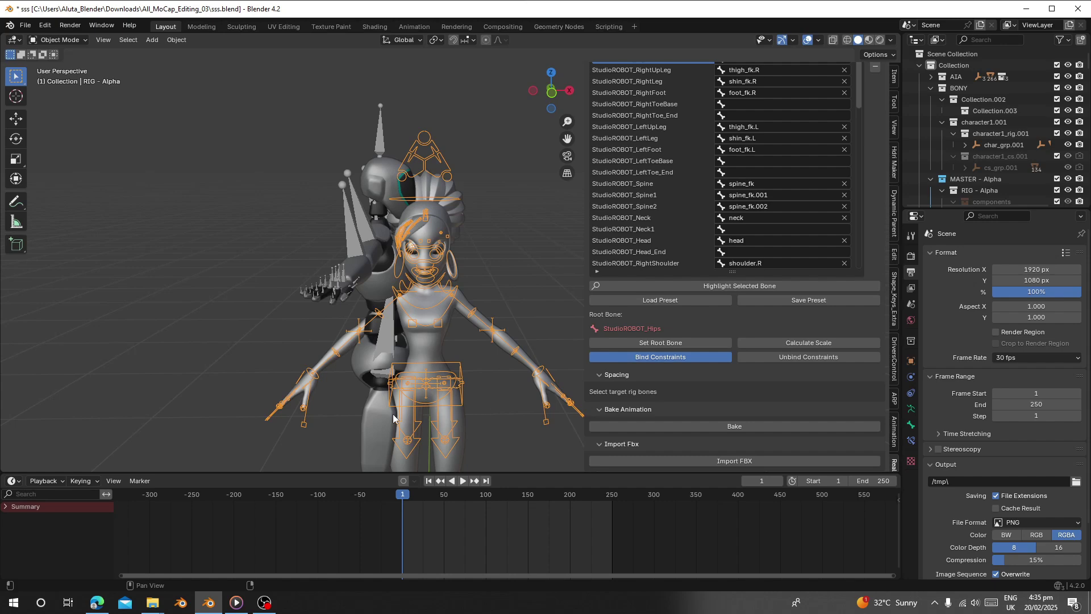
{"action": "middle_click_drag", "start_coordinate": [526, 267], "coordinate": [398, 246]}
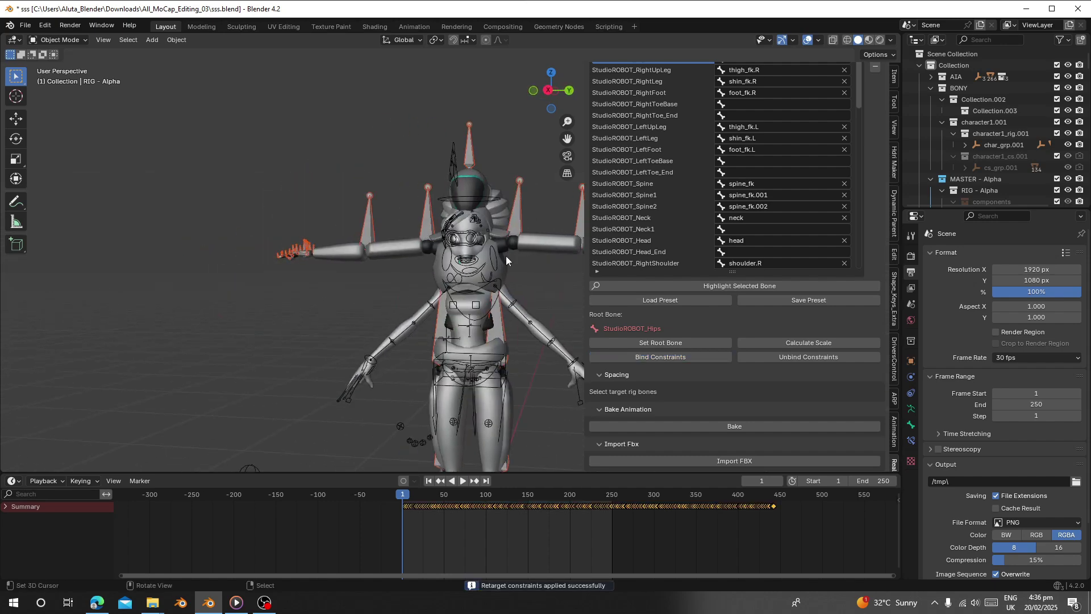
{"action": "left_click", "coordinate": [540, 246]}
- Play the retargeted animation and inspect the Alpha character's motion from several angles
{"action": "key", "text": "space"}
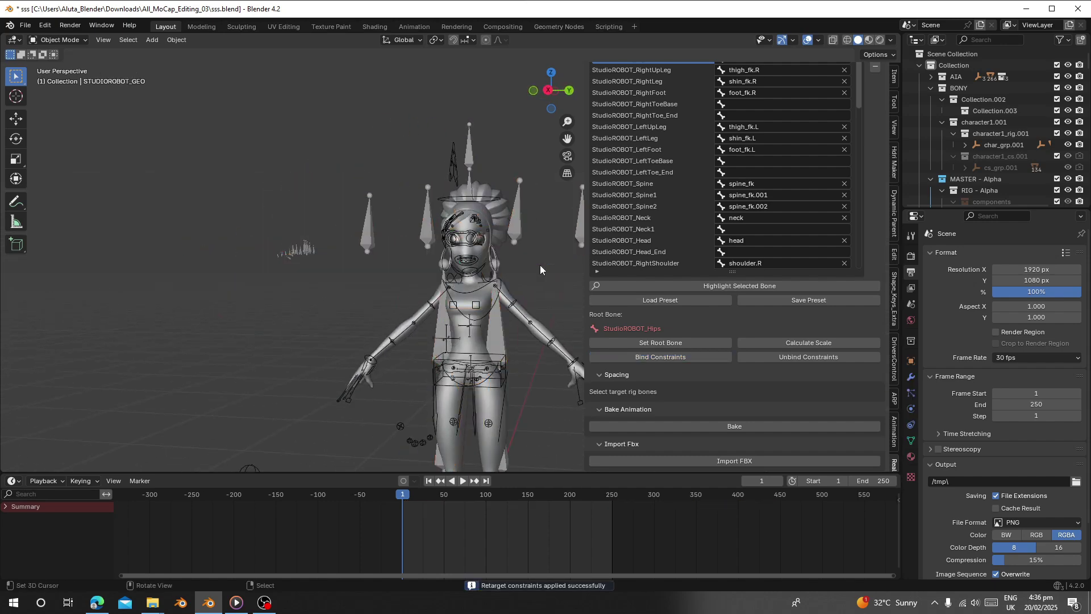
{"action": "middle_click_drag", "start_coordinate": [437, 319], "coordinate": [477, 333]}
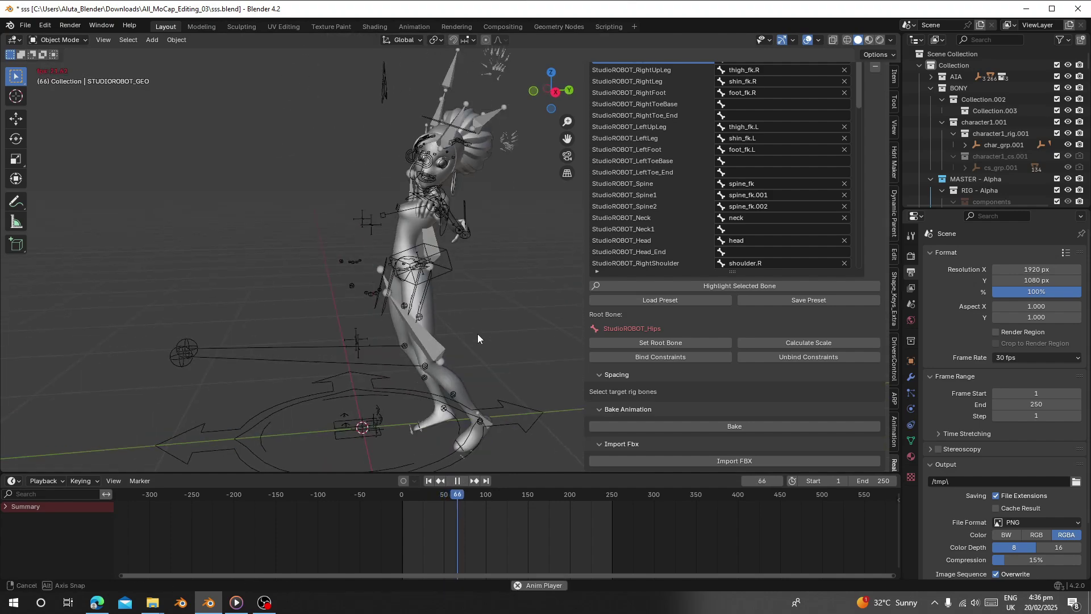
{"action": "scroll", "coordinate": [479, 333], "scroll_direction": "up", "scroll_amount": 2}
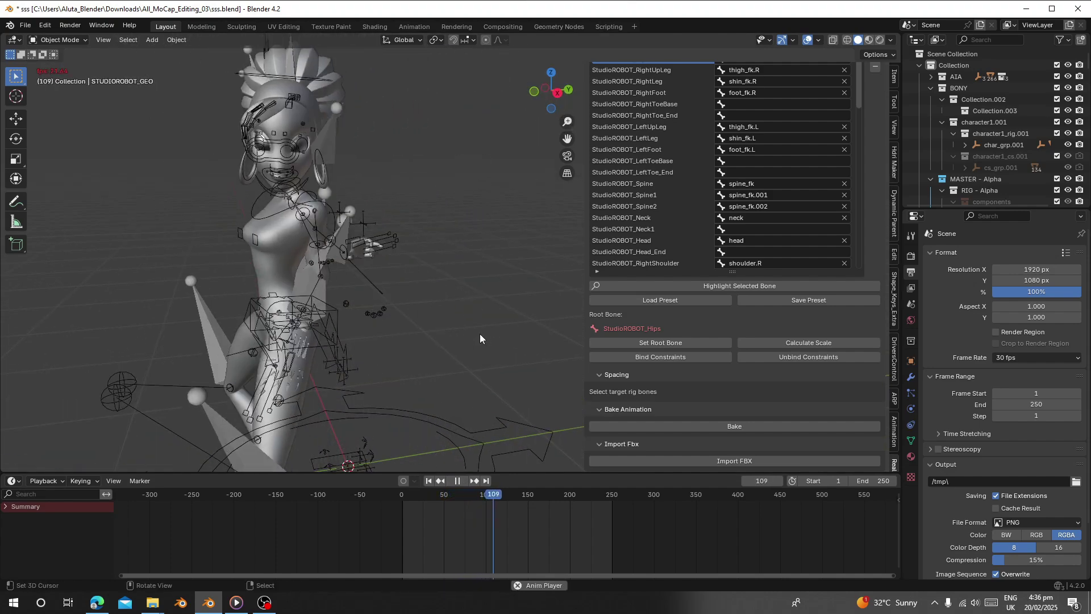
{"action": "key", "text": "space"}
{"action": "middle_click_drag", "start_coordinate": [476, 328], "coordinate": [315, 319]}
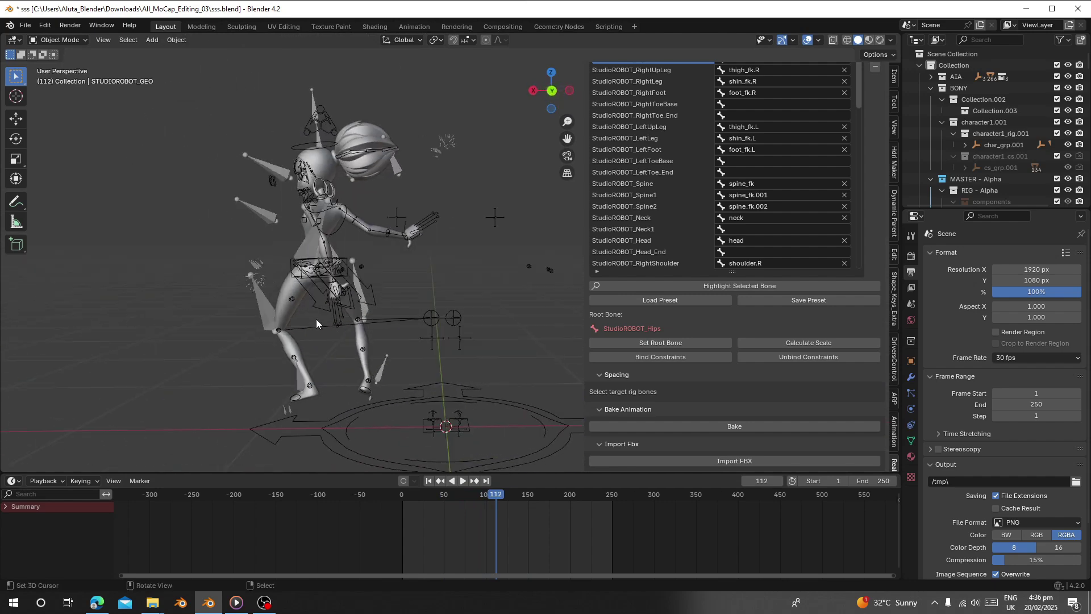
{"action": "key", "text": "space"}
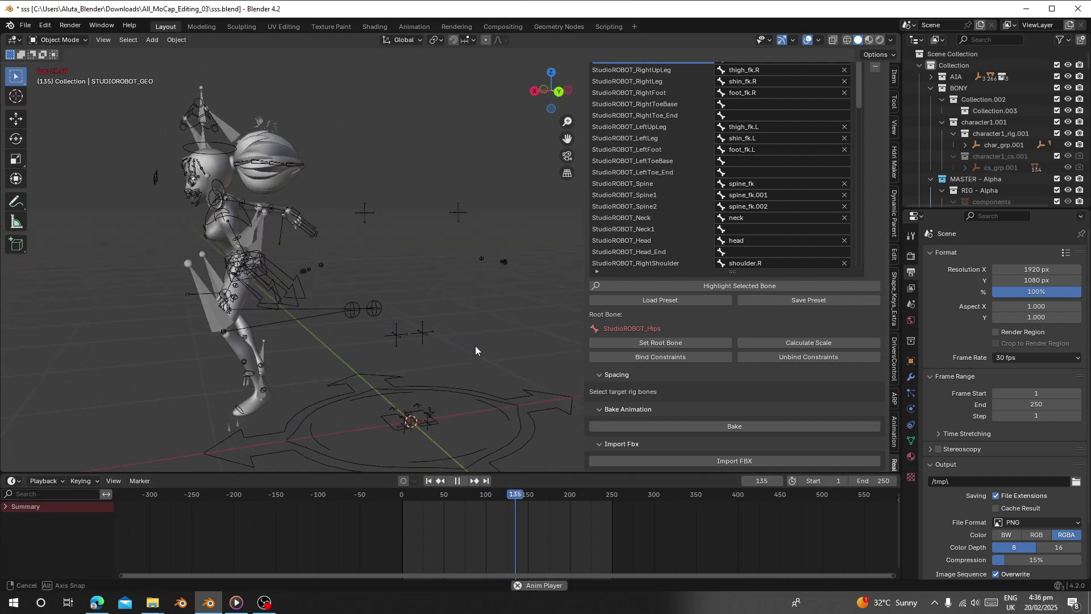
{"action": "middle_click_drag", "start_coordinate": [475, 346], "coordinate": [503, 321]}
{"action": "key", "text": "space"}
- Hide the viewport overlays and review the playback of the clean Alpha character from its early frames
{"action": "left_click", "coordinate": [807, 40]}
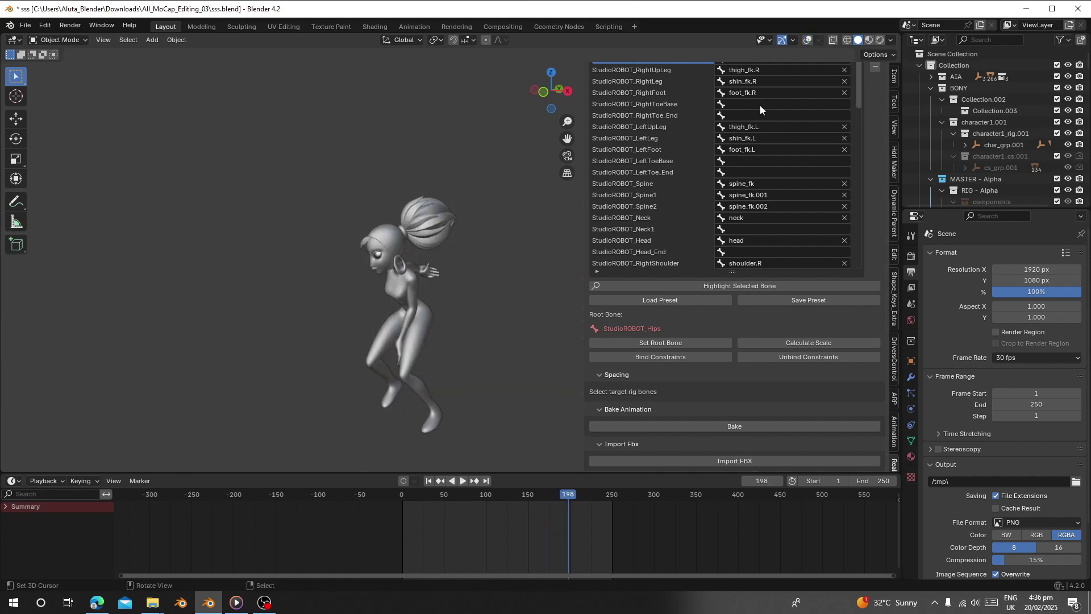
{"action": "left_click", "coordinate": [455, 527]}
{"action": "key", "text": "space"}
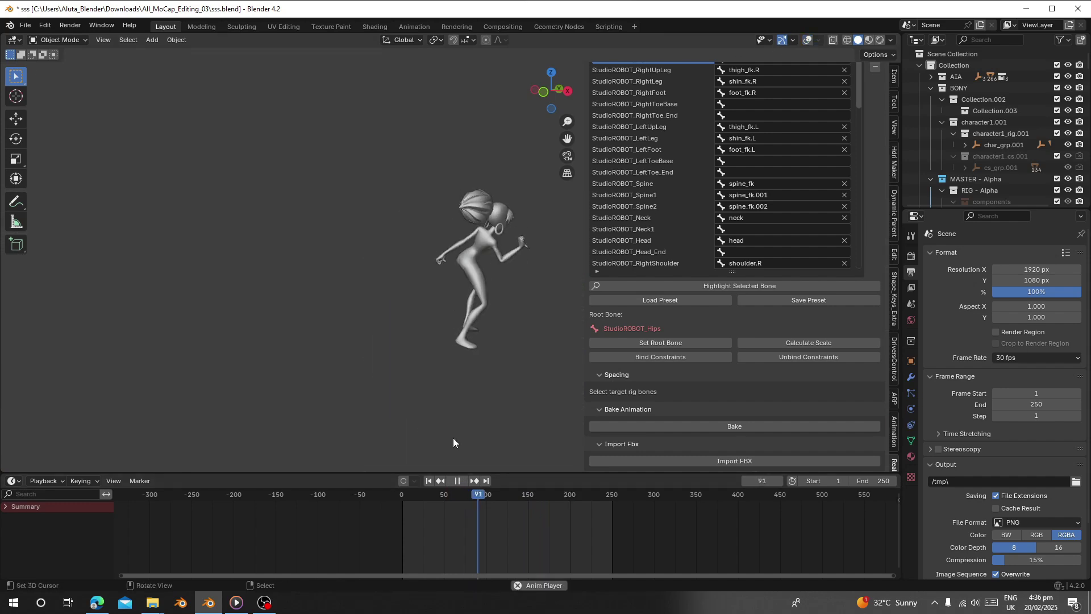
{"action": "key", "text": "space"}
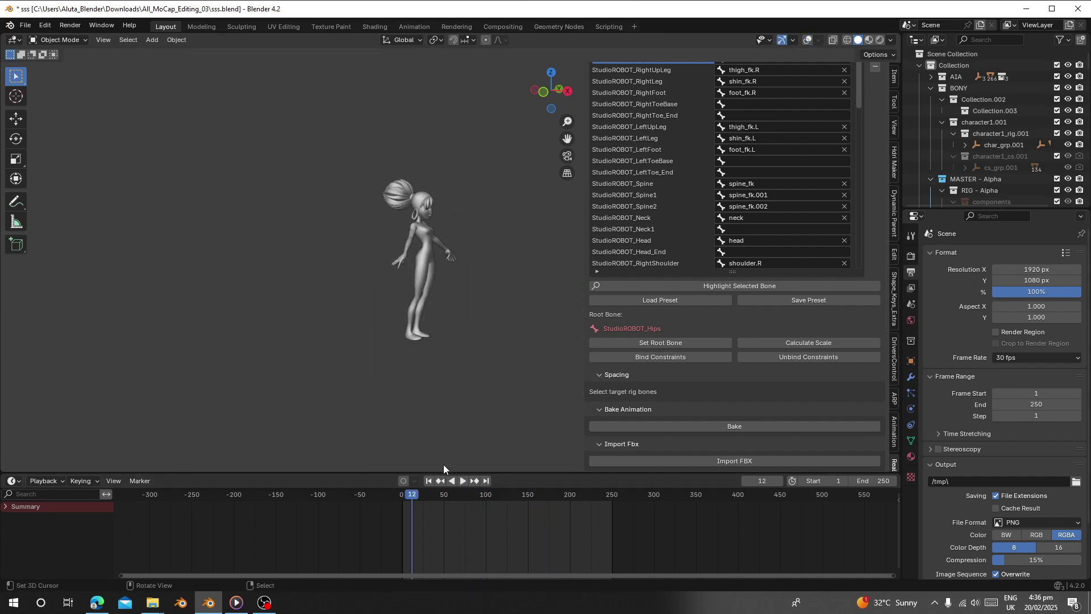
{"action": "middle_click_drag", "start_coordinate": [448, 405], "coordinate": [418, 404]}
{"action": "scroll", "coordinate": [417, 404], "scroll_direction": "up", "scroll_amount": 6}
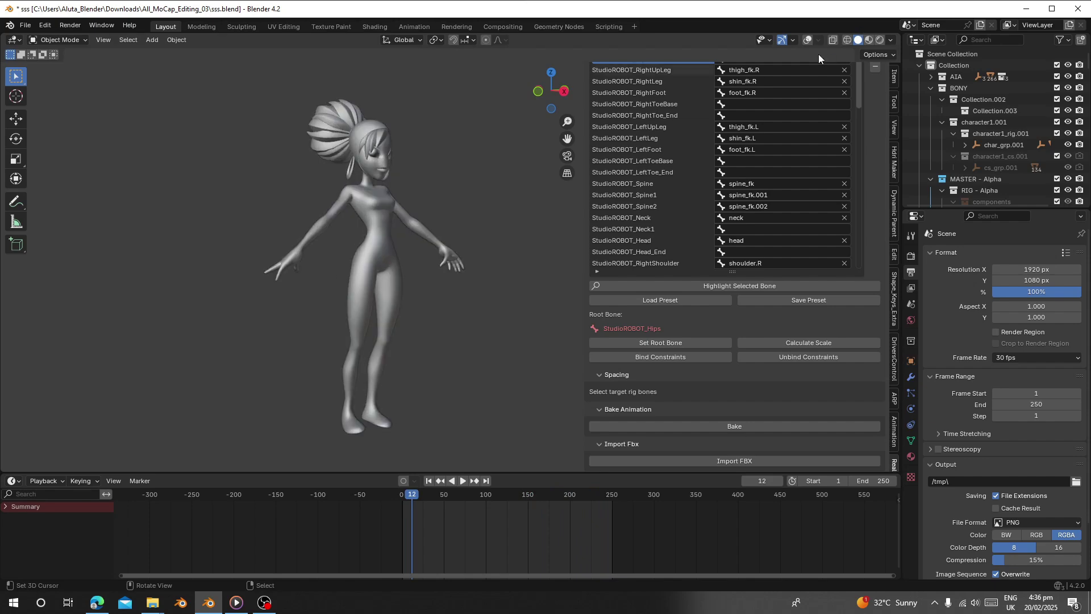
- Show the viewport overlays again and select the RIG - Alpha armature at frame 1
{"action": "left_click", "coordinate": [808, 39]}
{"action": "scroll", "coordinate": [450, 264], "scroll_direction": "up", "scroll_amount": 6}
{"action": "middle_click_drag", "start_coordinate": [398, 234], "coordinate": [430, 350], "text": "shift"}
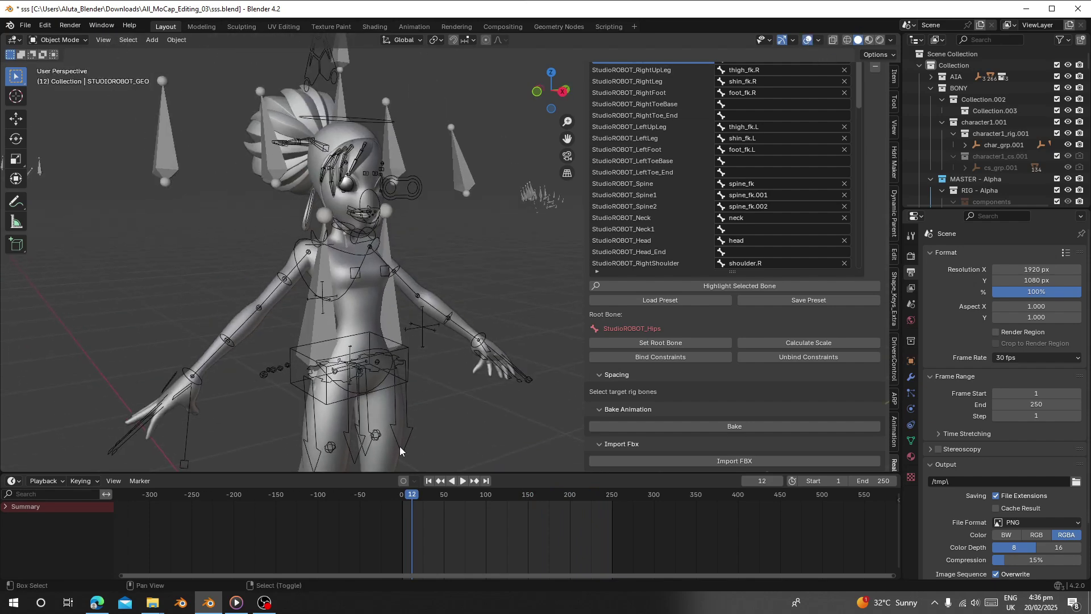
{"action": "left_click", "coordinate": [429, 481]}
{"action": "middle_click_drag", "start_coordinate": [422, 288], "coordinate": [367, 285]}
{"action": "middle_click_drag", "start_coordinate": [367, 285], "coordinate": [435, 278], "text": "shift"}
{"action": "right_click", "coordinate": [435, 274]}
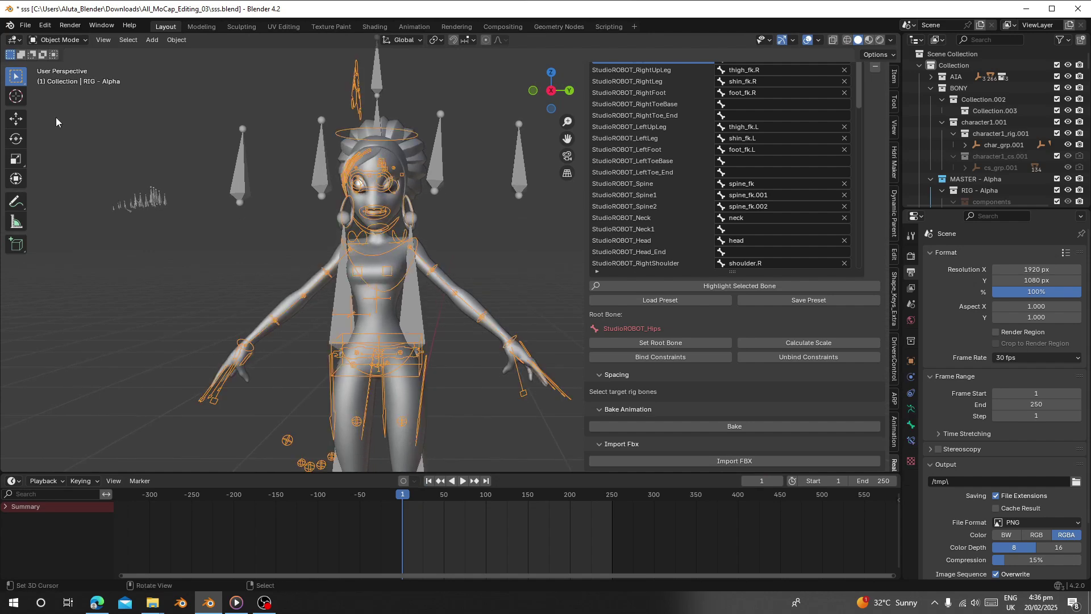
- In Pose Mode, raise both upper arms toward a T-pose using the Z Quat spacing, 0.45 on upper_arm_fk.L and 0.02 on upper_arm_fk.R
{"action": "left_click", "coordinate": [58, 40]}
{"action": "left_click", "coordinate": [57, 75]}
{"action": "left_click", "coordinate": [417, 262]}
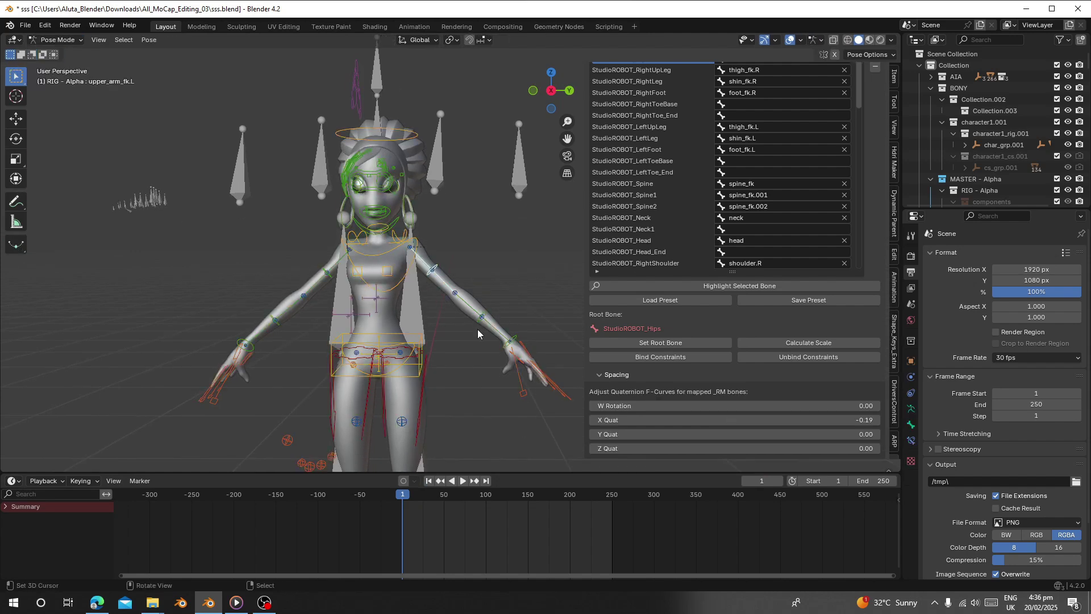
{"action": "scroll", "coordinate": [479, 334], "scroll_direction": "down", "scroll_amount": 3}
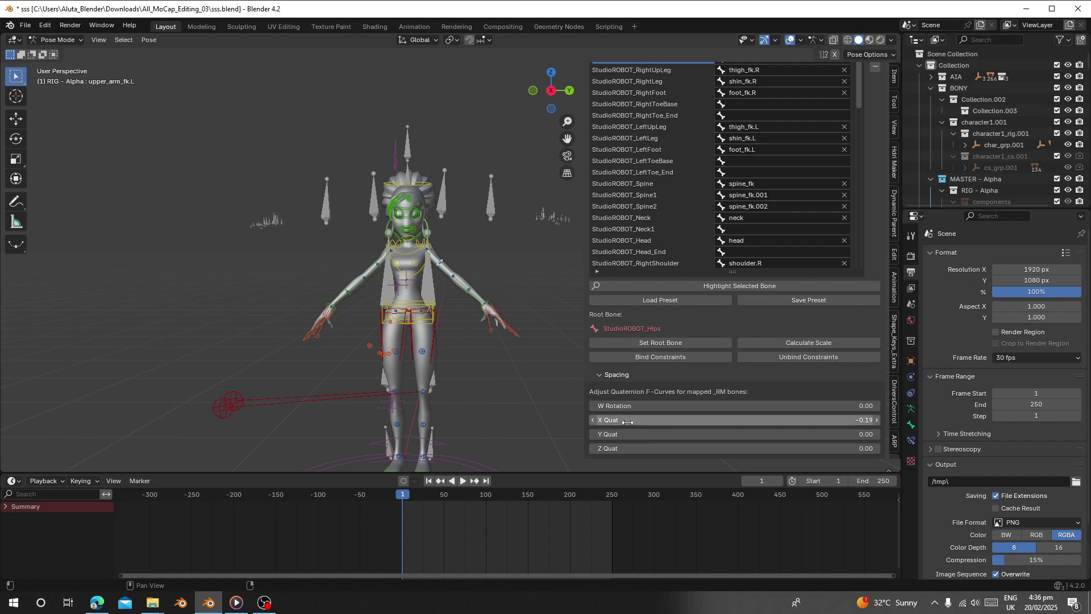
{"action": "left_click_drag", "start_coordinate": [627, 422], "coordinate": [626, 422]}
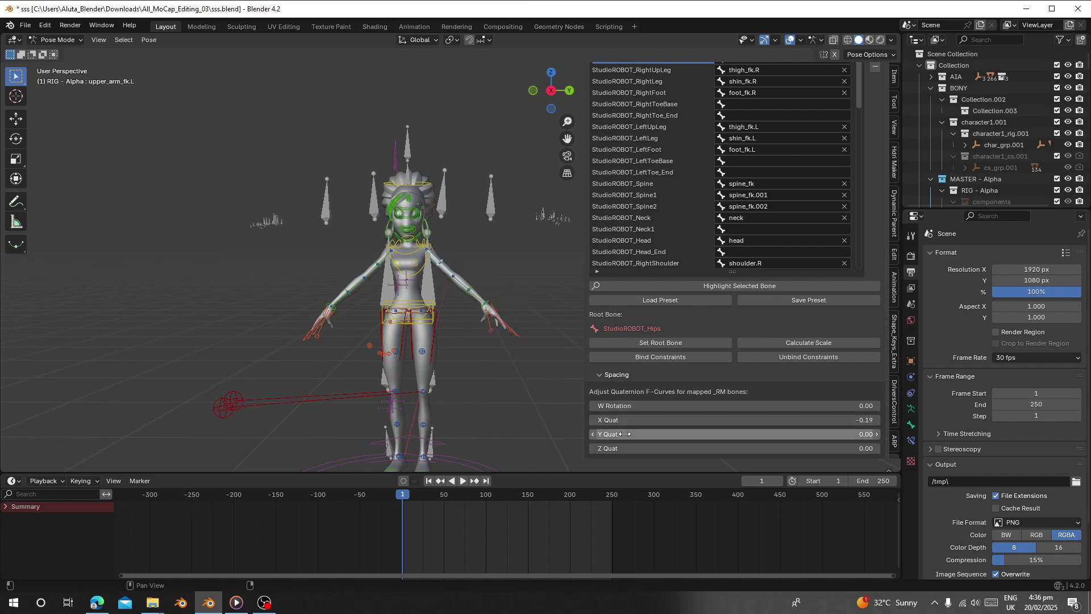
{"action": "left_click_drag", "start_coordinate": [625, 434], "coordinate": [607, 407]}
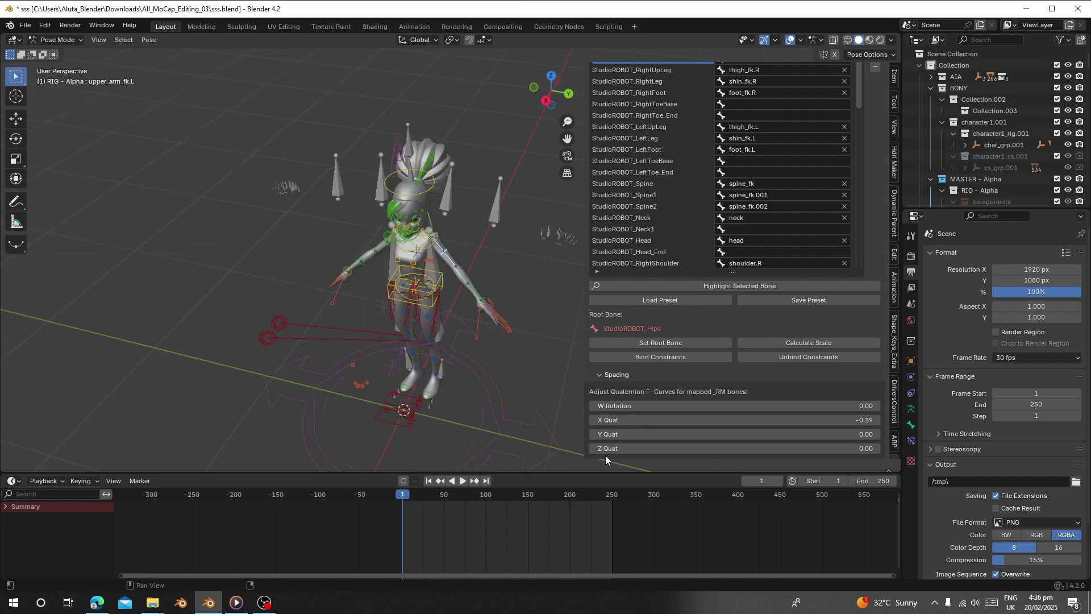
{"action": "left_click_drag", "start_coordinate": [605, 450], "coordinate": [609, 451]}
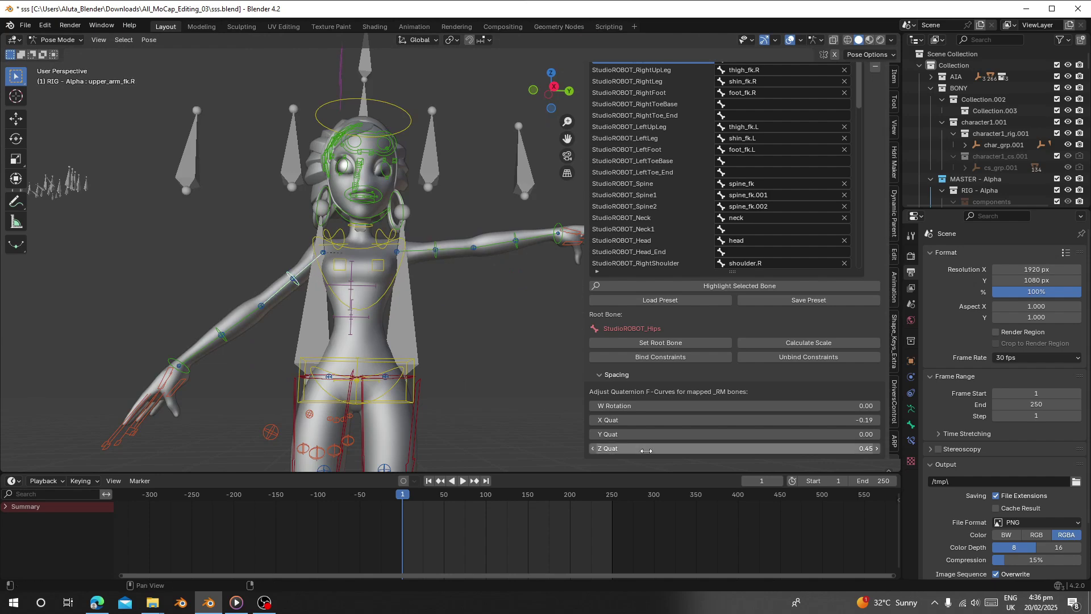
{"action": "left_click_drag", "start_coordinate": [646, 449], "coordinate": [653, 449]}
- Play the animation in Pose Mode to check the adjusted arm spacing
{"action": "key", "text": "space"}
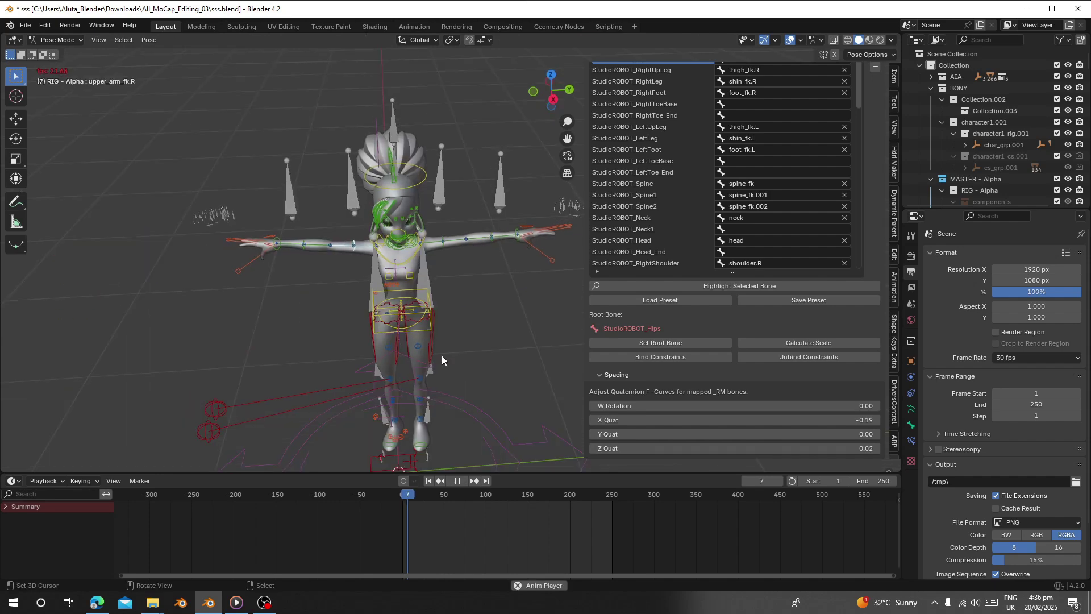
{"action": "key", "text": "space"}
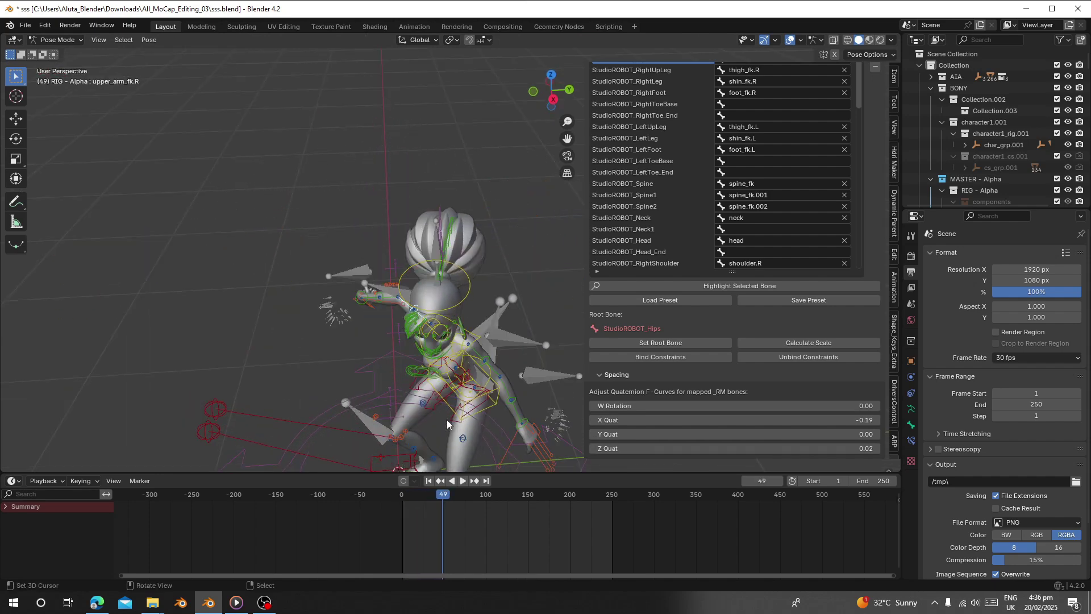
{"action": "middle_click_drag", "start_coordinate": [447, 419], "coordinate": [487, 369]}
{"action": "key", "text": "space"}
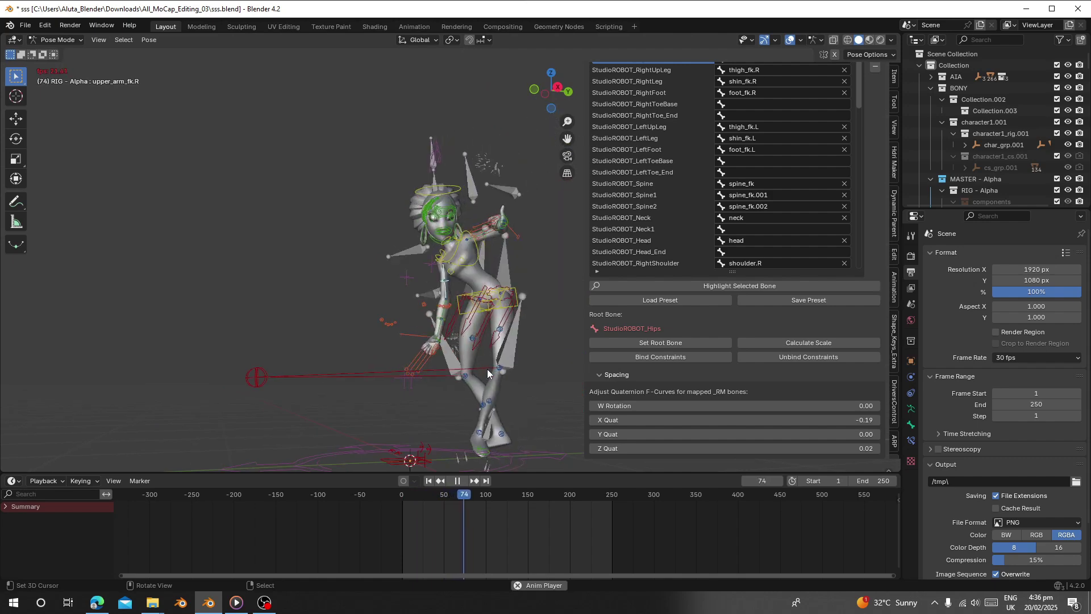
{"action": "key", "text": "space"}
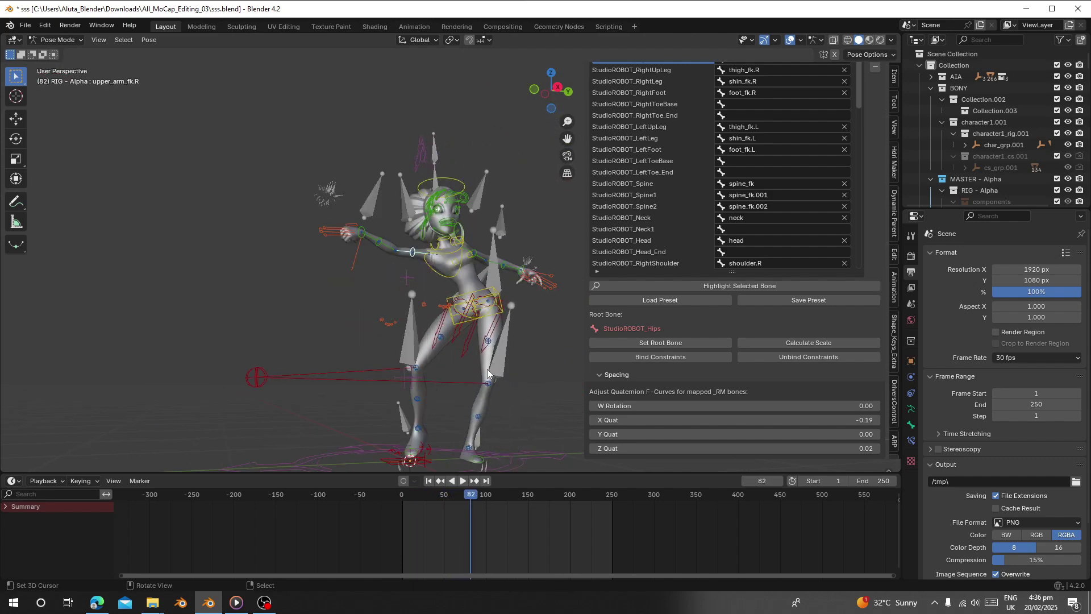
- Return to Object Mode and reveal the hidden objects
{"action": "left_click", "coordinate": [56, 41]}
{"action": "left_click", "coordinate": [54, 51]}
{"action": "key", "text": "alt+h"}
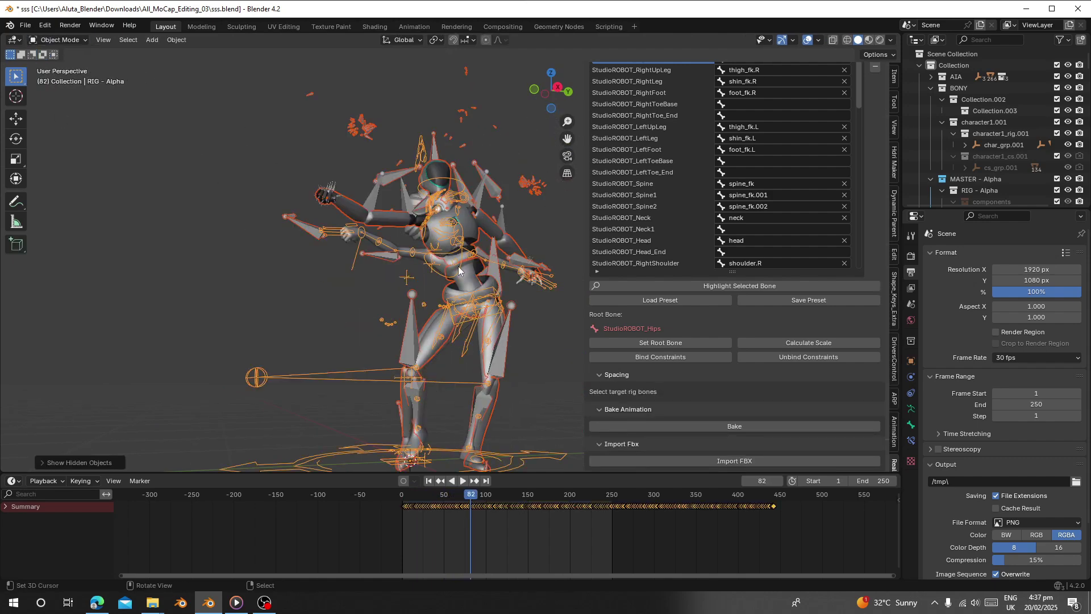
{"action": "middle_click_drag", "start_coordinate": [477, 302], "coordinate": [476, 307]}
{"action": "scroll", "coordinate": [478, 227], "scroll_direction": "down", "scroll_amount": 5}
{"action": "right_click", "coordinate": [486, 290]}
{"action": "key", "text": "g"}
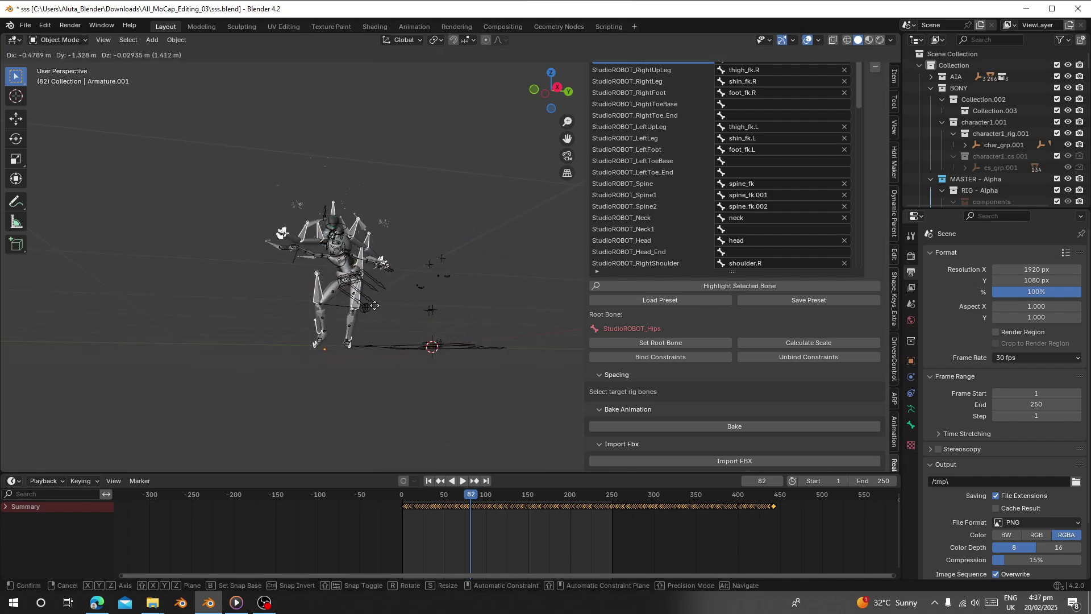
{"action": "right_click", "coordinate": [415, 281]}
- Play the animation and compare the robot's motion with the Alpha character's
{"action": "scroll", "coordinate": [454, 348], "scroll_direction": "up", "scroll_amount": 5}
{"action": "key", "text": "space"}
{"action": "middle_click_drag", "start_coordinate": [457, 355], "coordinate": [438, 349]}
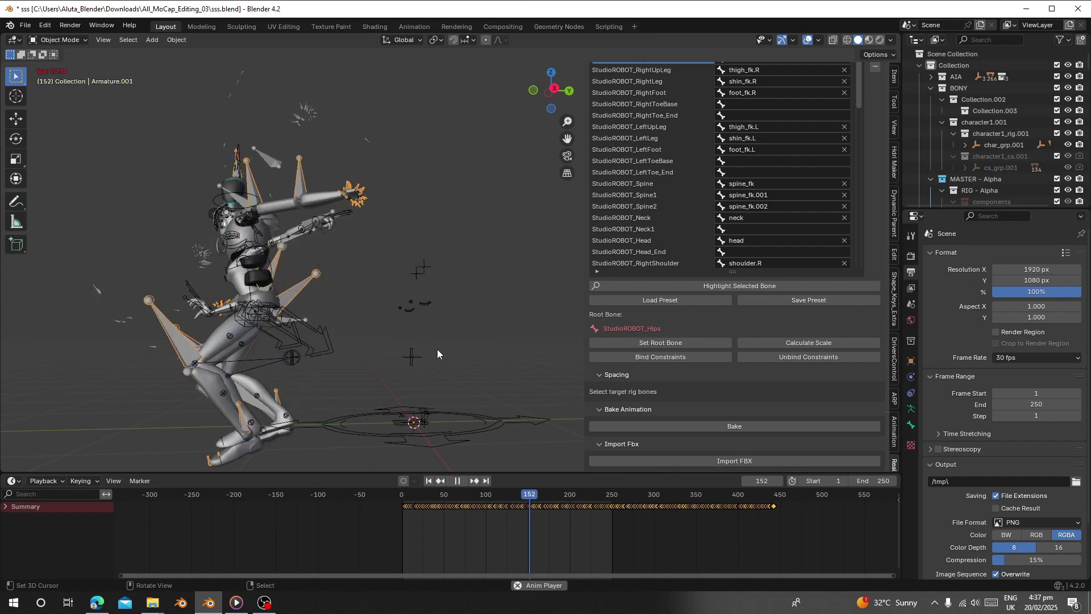
{"action": "middle_click_drag", "start_coordinate": [367, 319], "coordinate": [376, 344]}
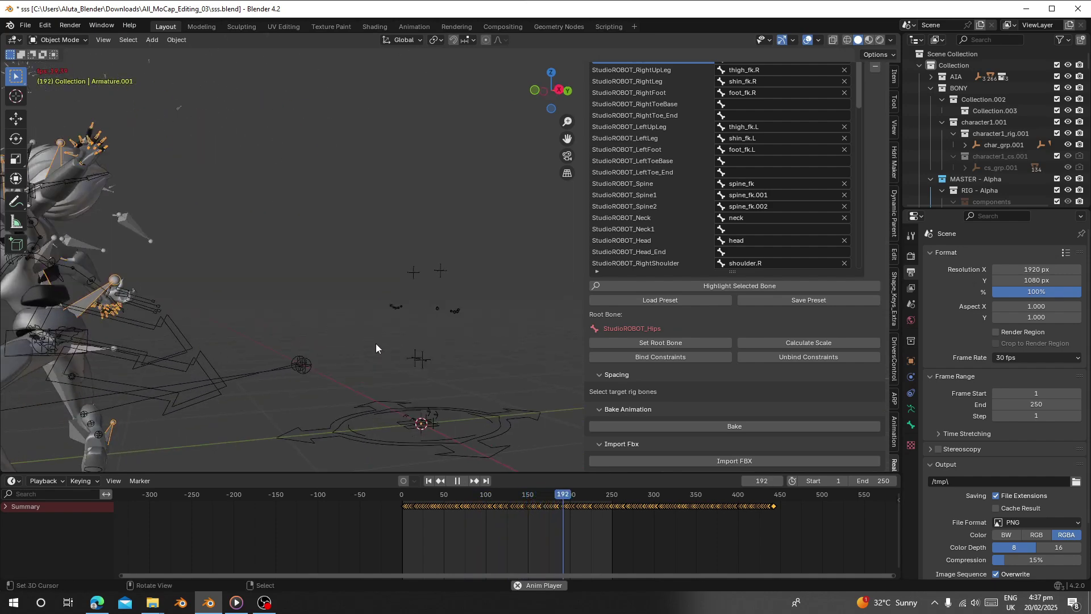
- Select RIG - Alpha, review its playback with overlays hidden, and bake the retargeted animation onto it
{"action": "scroll", "coordinate": [377, 345], "scroll_direction": "down", "scroll_amount": 5}
{"action": "right_click", "coordinate": [382, 338]}
{"action": "key", "text": "alt+shift+z"}
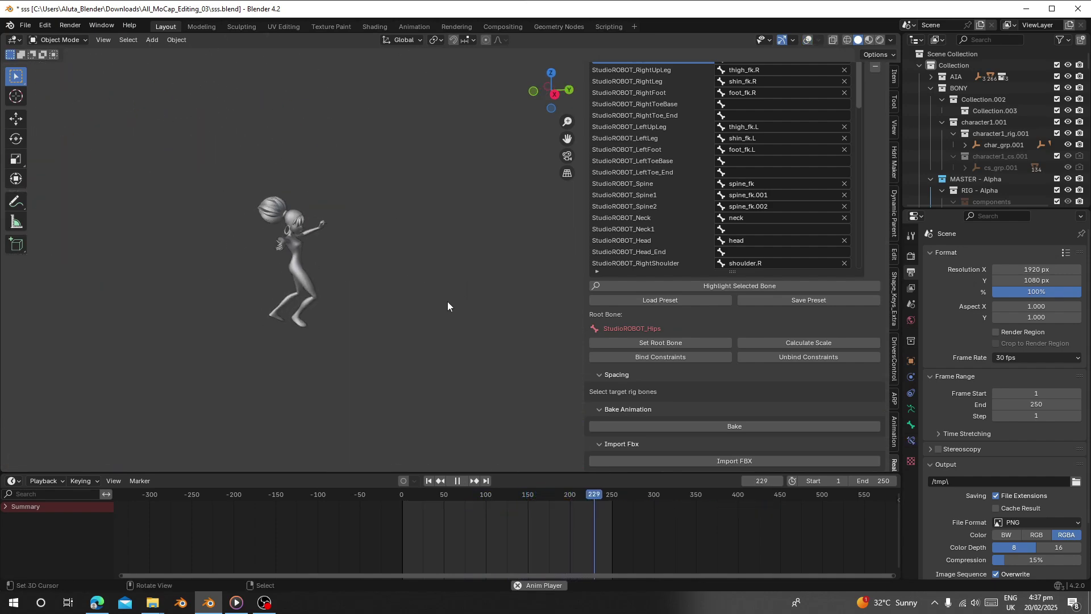
{"action": "left_click", "coordinate": [477, 496]}
{"action": "key", "text": "space"}
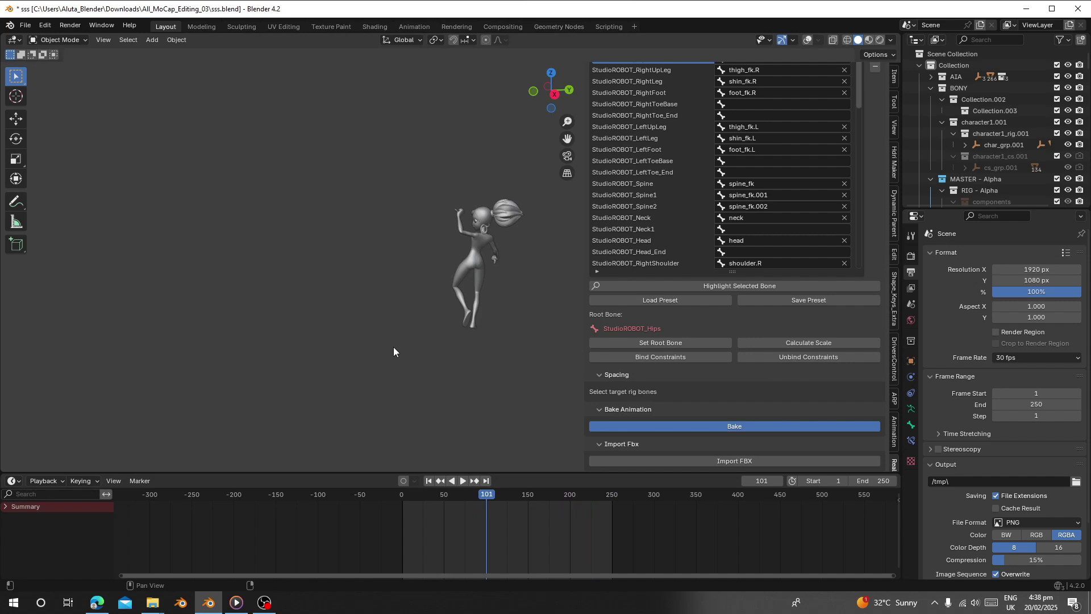
- Show the overlays and delete the source Armature.001 and its STUDIOROBOT_GEO mesh
{"action": "left_click", "coordinate": [812, 41]}
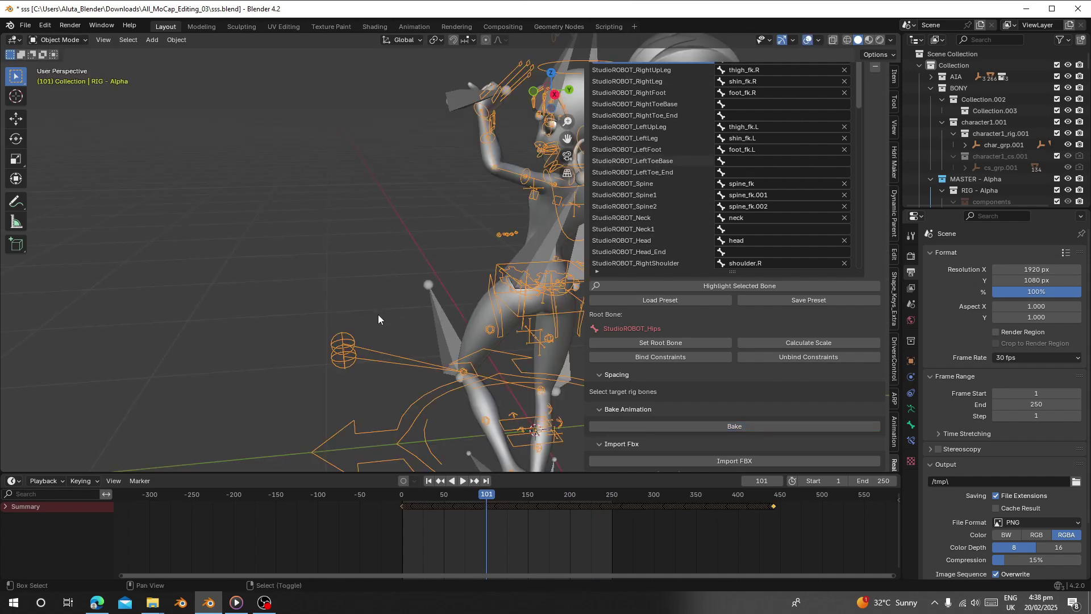
{"action": "middle_click_drag", "start_coordinate": [377, 314], "coordinate": [310, 289], "text": "shift"}
{"action": "left_click", "coordinate": [488, 227]}
{"action": "scroll", "coordinate": [488, 227], "scroll_direction": "down", "scroll_amount": 5}
{"action": "key", "text": "g"}
{"action": "right_click", "coordinate": [506, 216]}
{"action": "key", "text": "x"}
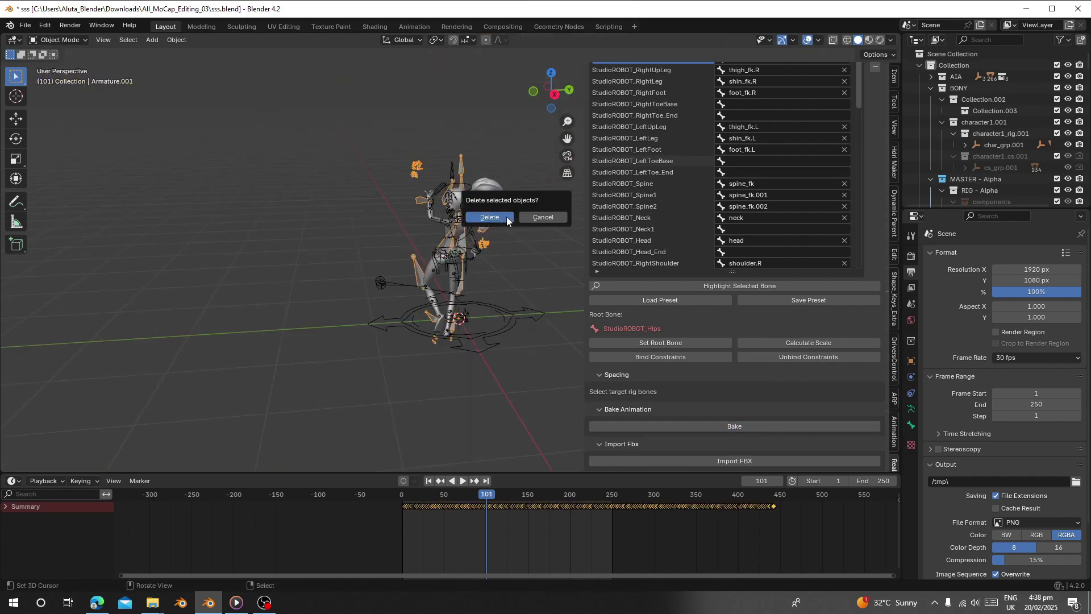
{"action": "left_click", "coordinate": [489, 217]}
{"action": "left_click", "coordinate": [472, 259]}
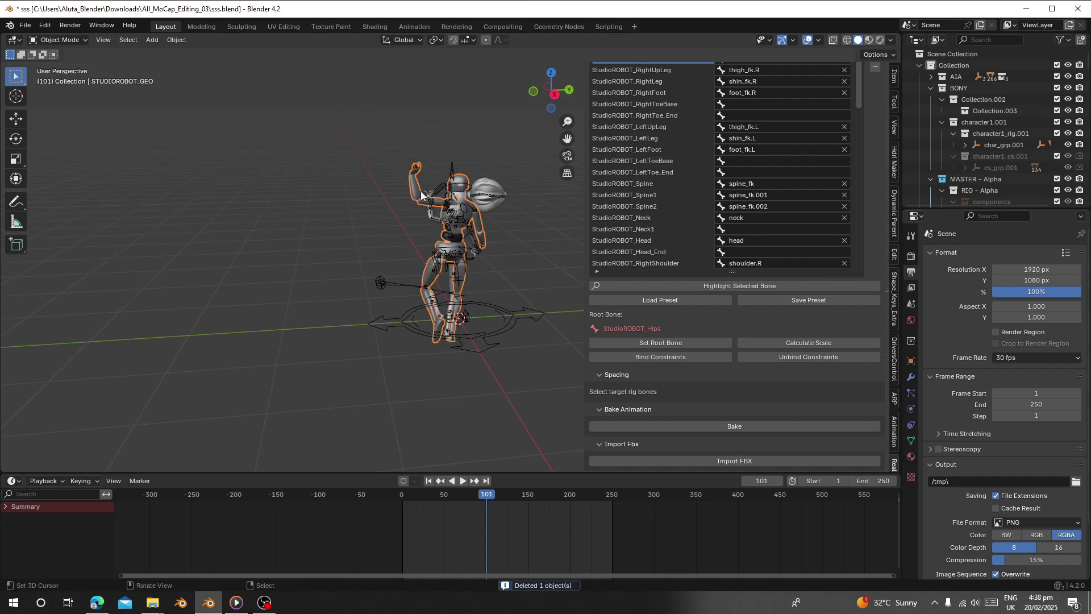
{"action": "key", "text": "x"}
{"action": "left_click", "coordinate": [421, 196]}
- Select the RIG - Alpha armature and switch it to Pose Mode
{"action": "right_click", "coordinate": [465, 265]}
{"action": "scroll", "coordinate": [260, 263], "scroll_direction": "up", "scroll_amount": 3}
{"action": "middle_click_drag", "start_coordinate": [481, 278], "coordinate": [262, 302]}
{"action": "scroll", "coordinate": [250, 279], "scroll_direction": "up", "scroll_amount": 4}
{"action": "scroll", "coordinate": [197, 197], "scroll_direction": "down", "scroll_amount": 3}
{"action": "left_click", "coordinate": [63, 41]}
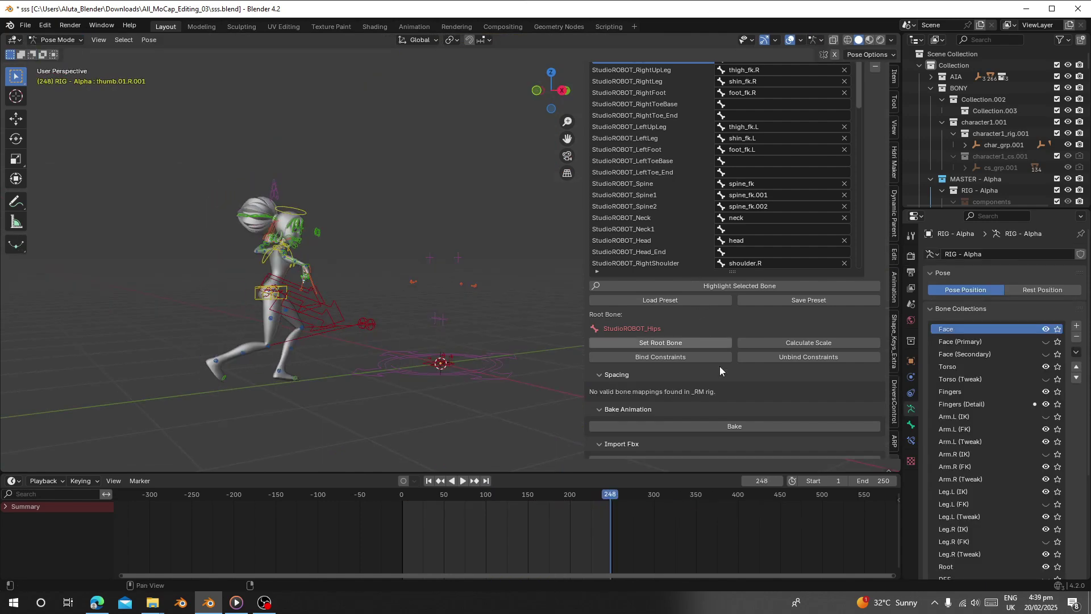
- Open the Custom Library settings and set the rig type to Rigify
{"action": "scroll", "coordinate": [661, 196], "scroll_direction": "up", "scroll_amount": 5}
{"action": "left_click", "coordinate": [761, 87]}
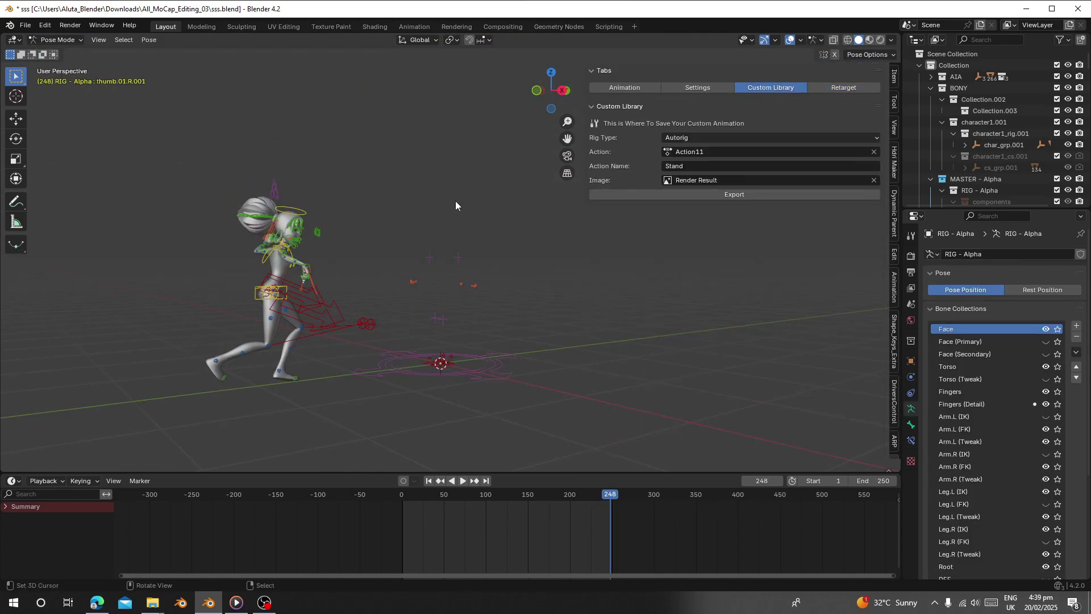
{"action": "left_click", "coordinate": [685, 138]}
{"action": "left_click", "coordinate": [684, 164]}
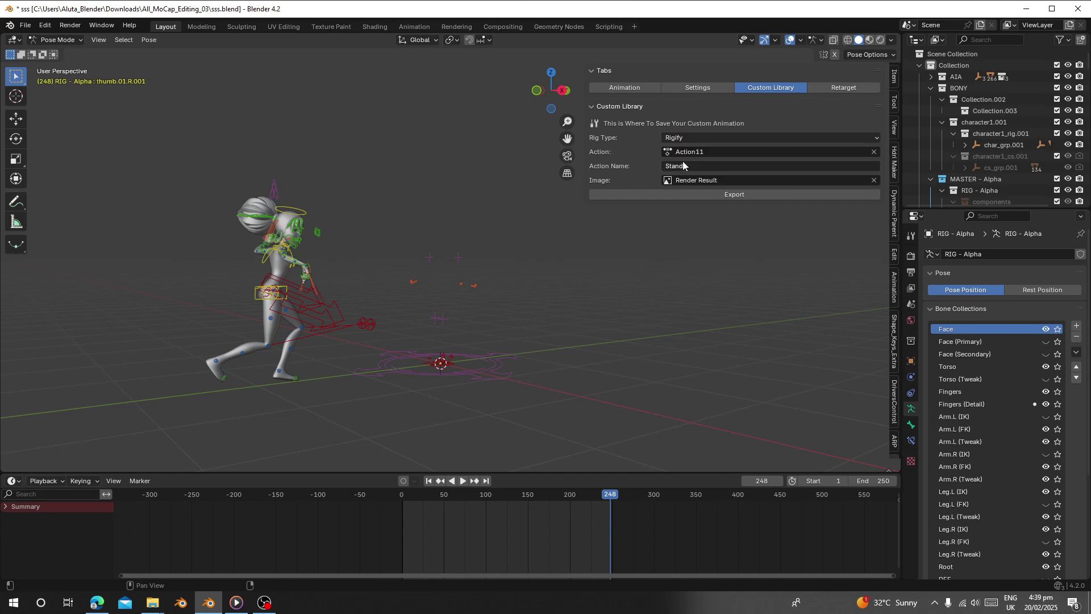
- Switch the timeline area to the Action Editor and set the custom library's source action to Action
{"action": "left_click", "coordinate": [12, 480]}
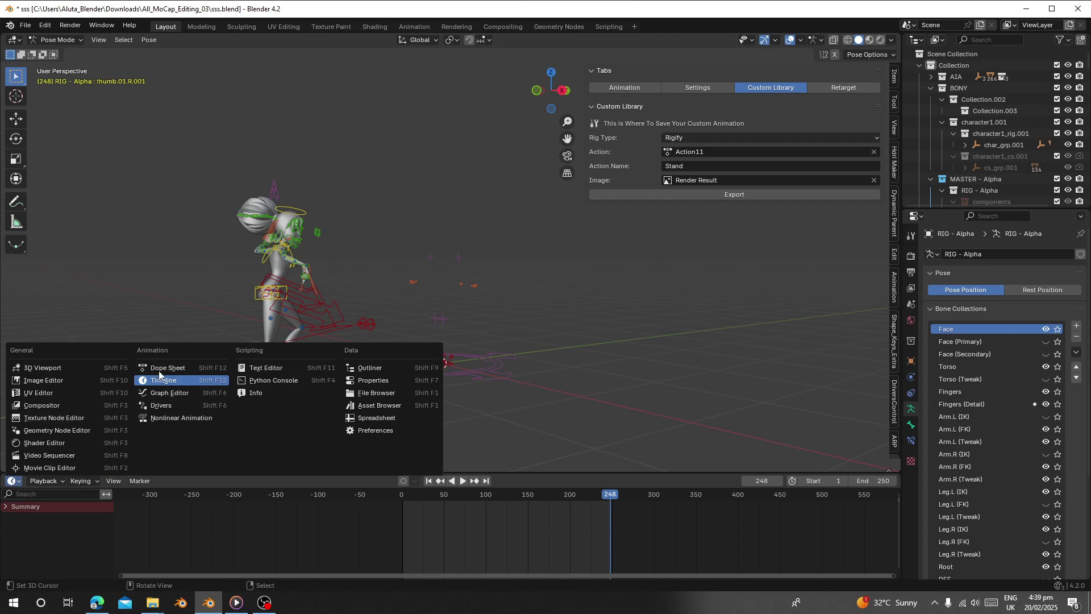
{"action": "left_click", "coordinate": [165, 405]}
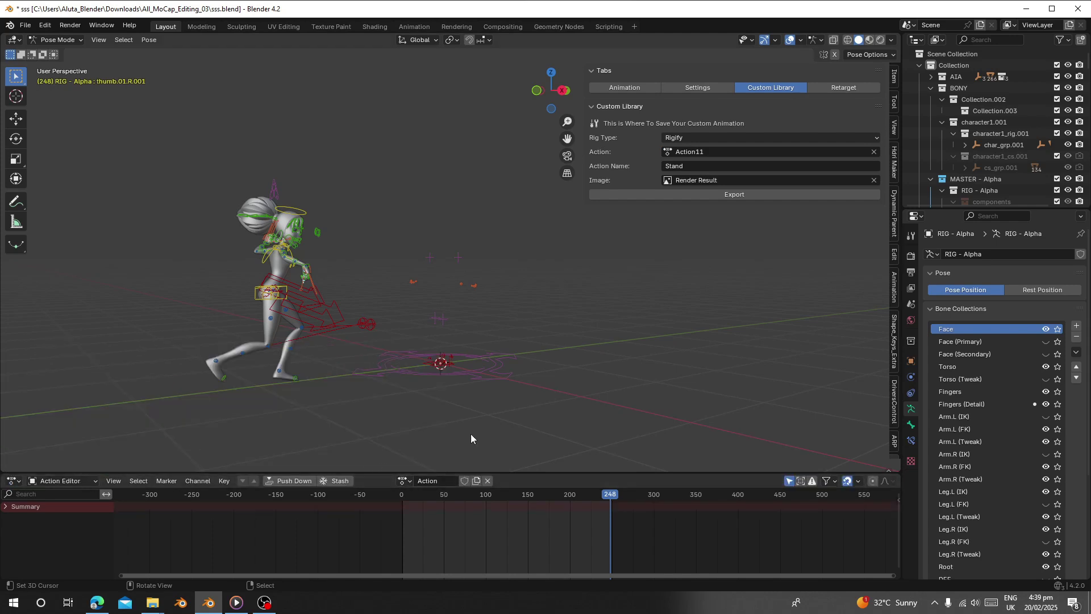
{"action": "left_click", "coordinate": [684, 153]}
{"action": "left_click", "coordinate": [690, 174]}
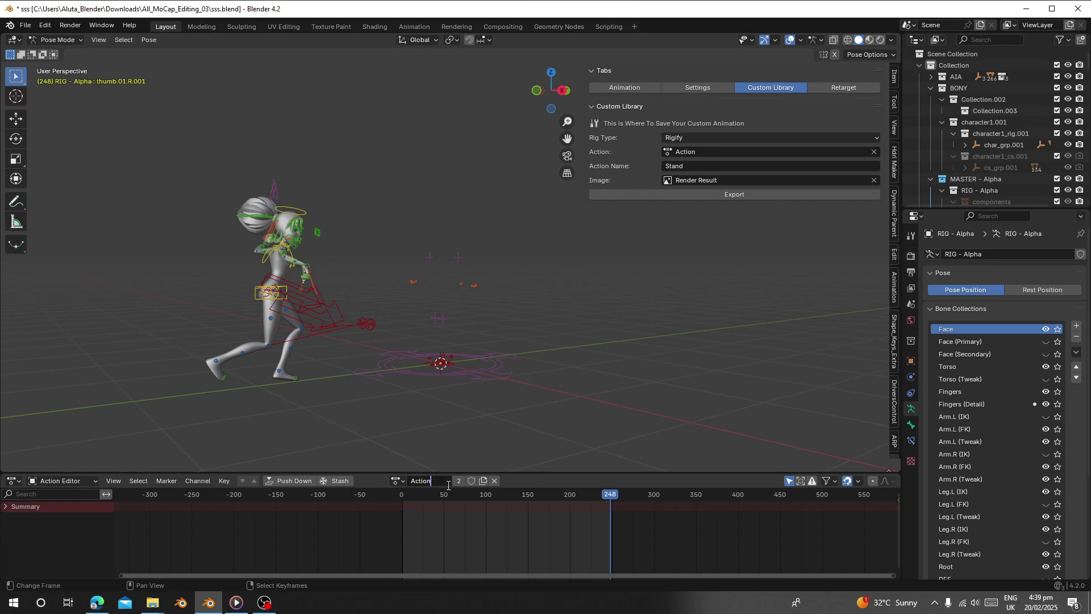
- Go to frame 129 and name the custom library action SasaDance
{"action": "left_click_drag", "start_coordinate": [587, 518], "coordinate": [511, 514]}
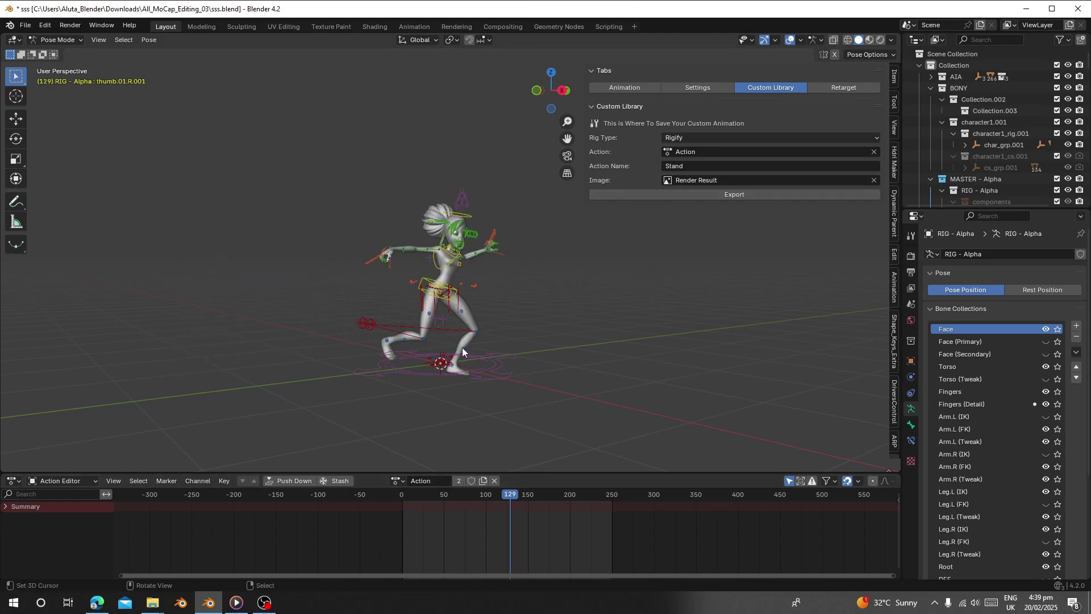
{"action": "scroll", "coordinate": [462, 347], "scroll_direction": "up", "scroll_amount": 3}
{"action": "left_click", "coordinate": [709, 166]}
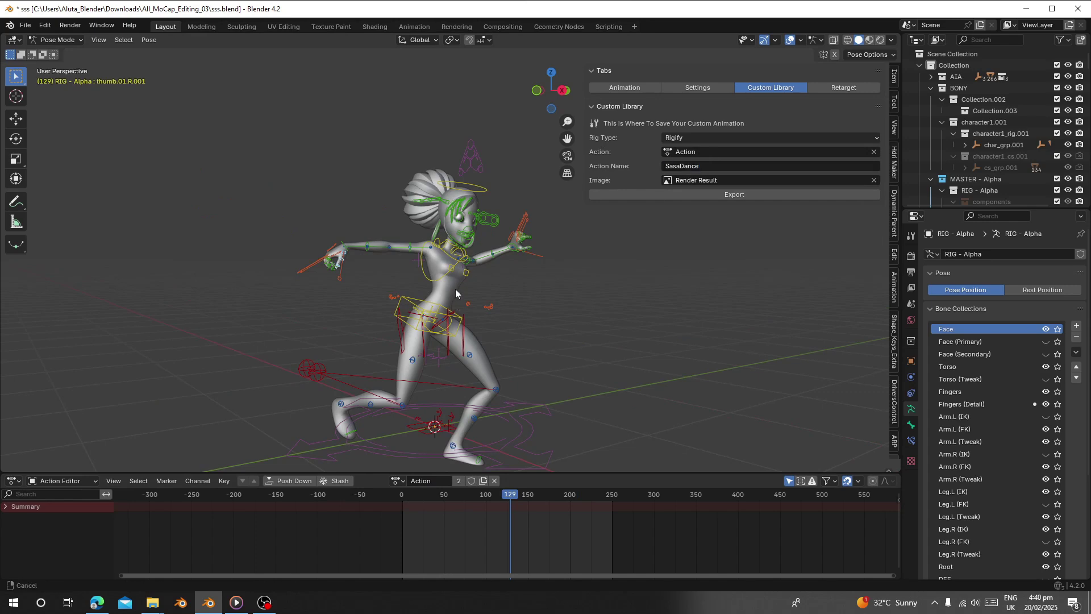
- Render a viewport image of the dance pose and assign image 1 as the custom library thumbnail
{"action": "left_click", "coordinate": [99, 40]}
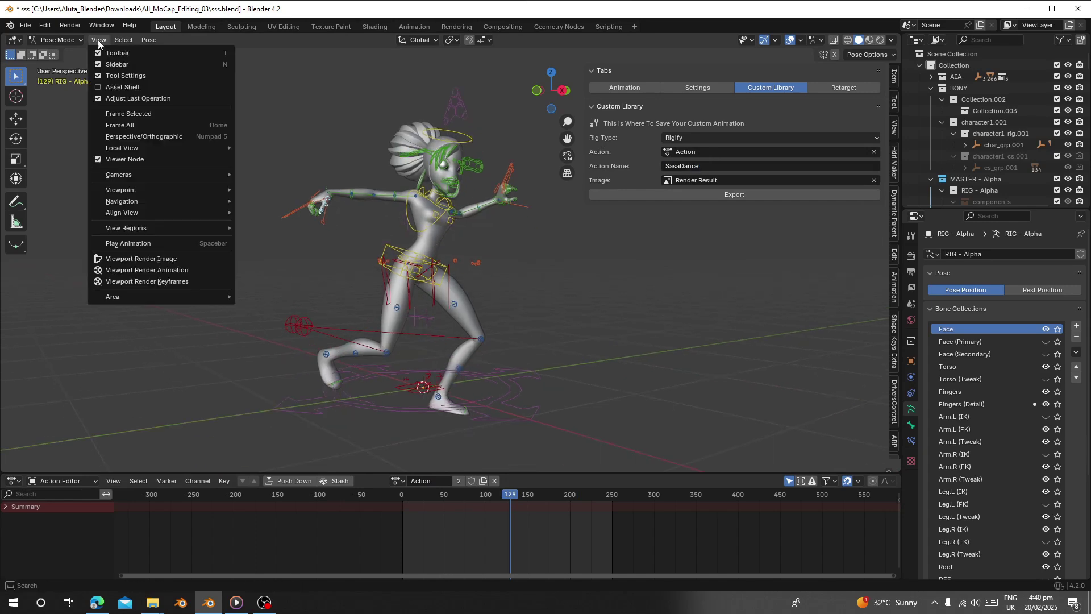
{"action": "left_click", "coordinate": [168, 260]}
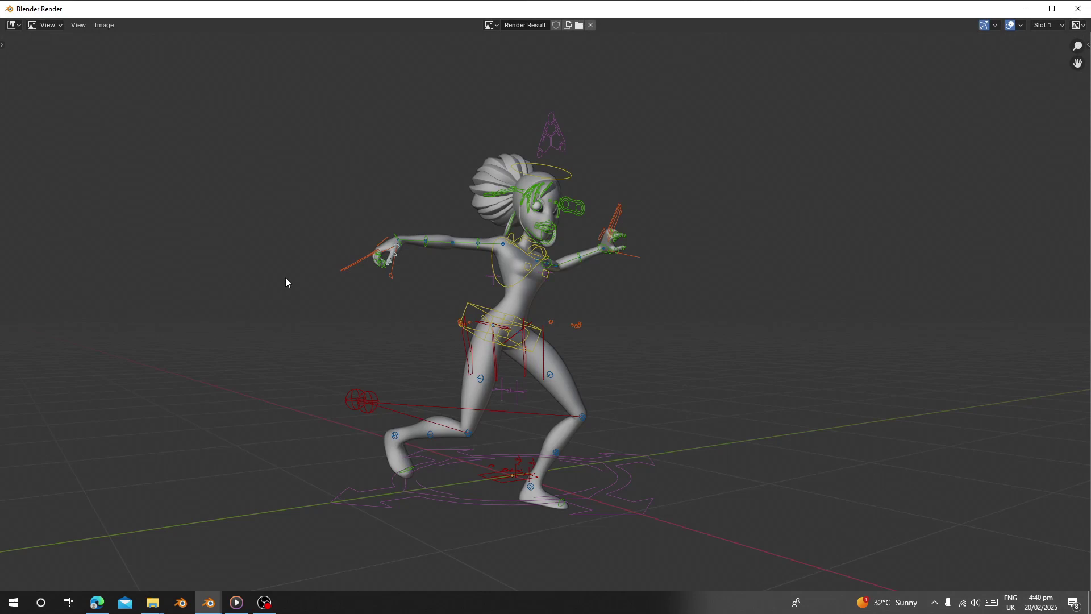
{"action": "left_click", "coordinate": [1078, 9]}
{"action": "left_click", "coordinate": [712, 180]}
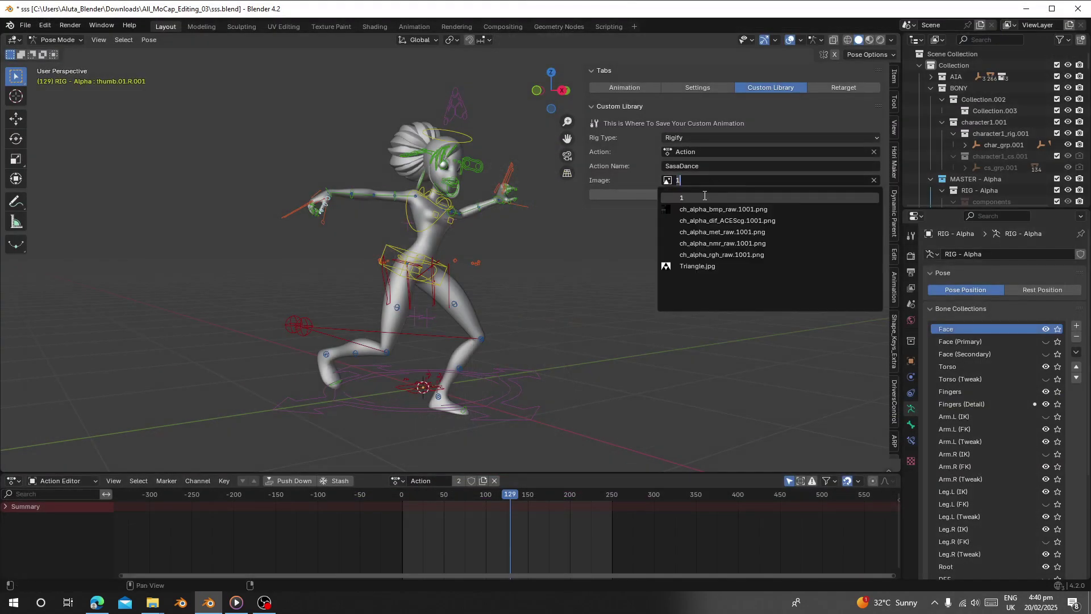
{"action": "left_click", "coordinate": [705, 196]}
- Export the SasaDance animation to the custom library and briefly play back the rig's animation
{"action": "middle_click_drag", "start_coordinate": [420, 321], "coordinate": [428, 335]}
{"action": "left_click", "coordinate": [637, 196]}
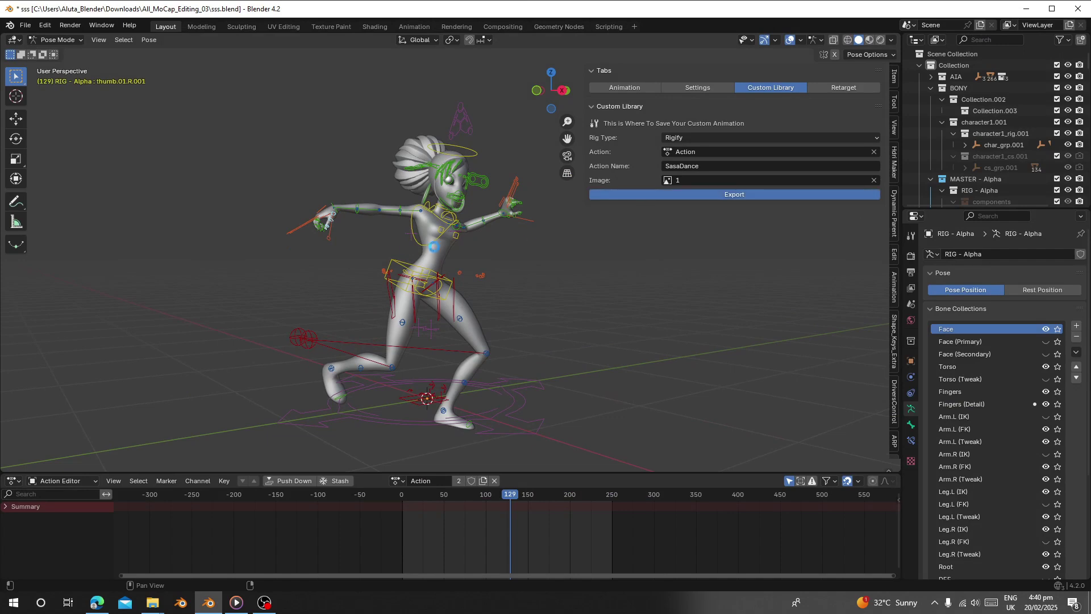
{"action": "scroll", "coordinate": [452, 279], "scroll_direction": "up", "scroll_amount": 3}
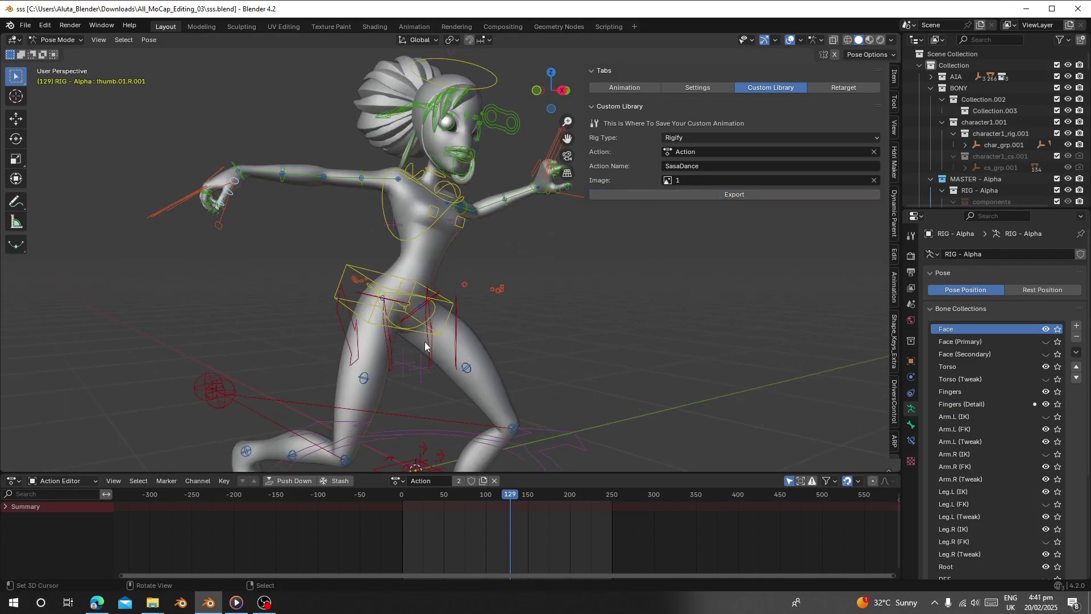
{"action": "key", "text": "space"}
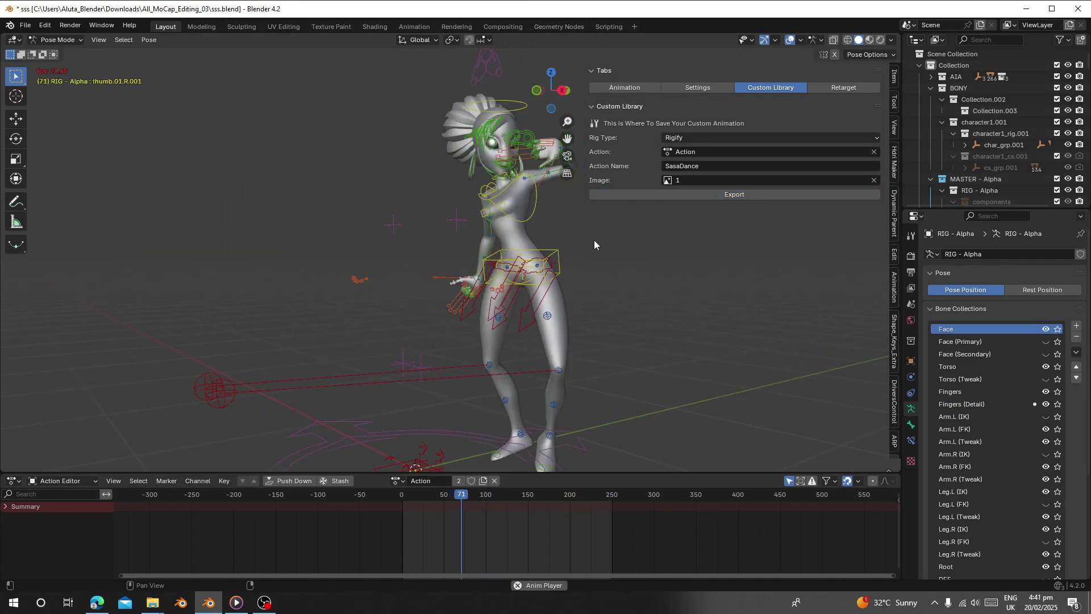
{"action": "key", "text": "space"}
- Open the Animation settings, set the category to Rigify, and pick the SasaDance_Rigify animation from its thumbnail
{"action": "left_click", "coordinate": [624, 88]}
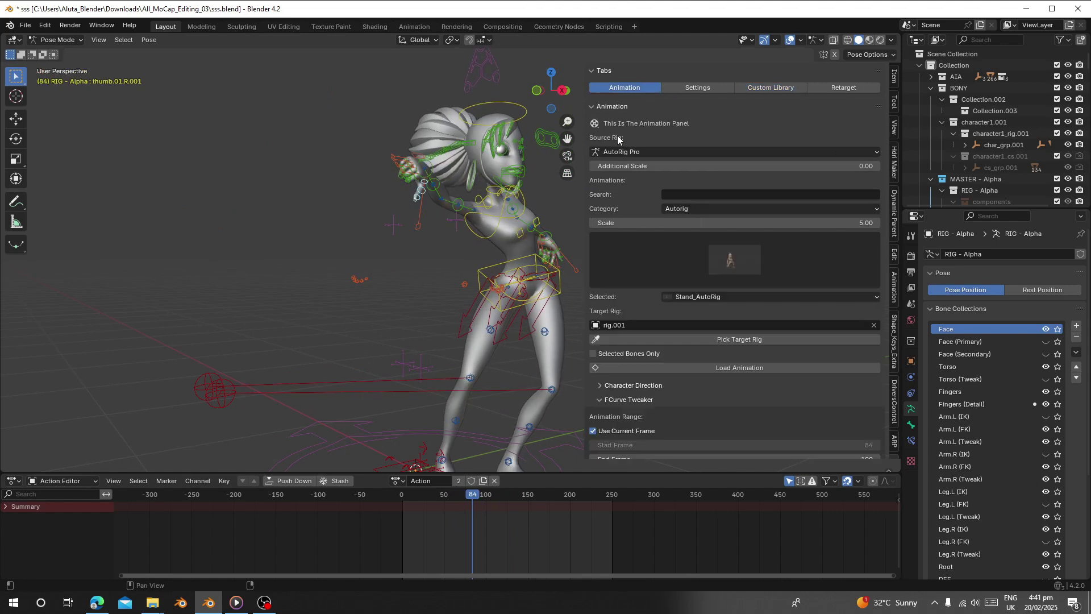
{"action": "left_click", "coordinate": [671, 210]}
{"action": "left_click", "coordinate": [694, 345]}
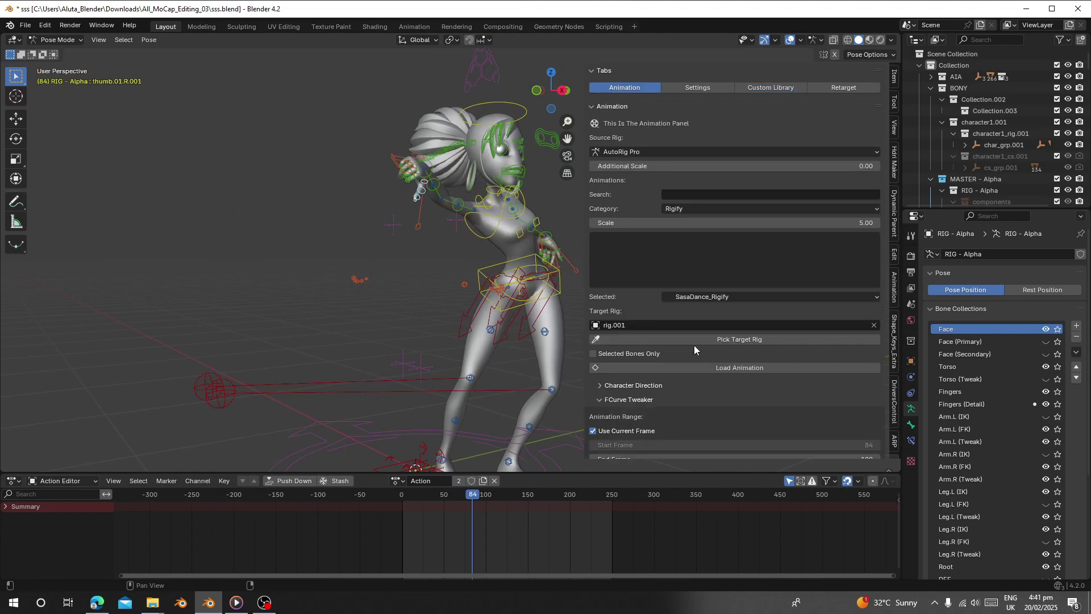
{"action": "left_click", "coordinate": [701, 260]}
{"action": "left_click", "coordinate": [643, 330]}
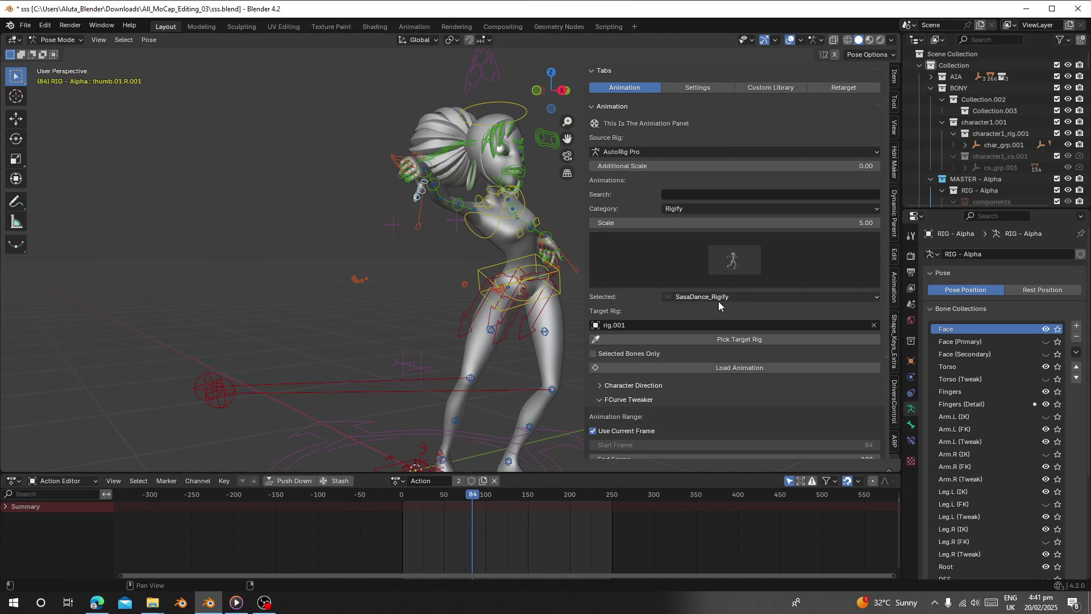
{"action": "left_click", "coordinate": [685, 277]}
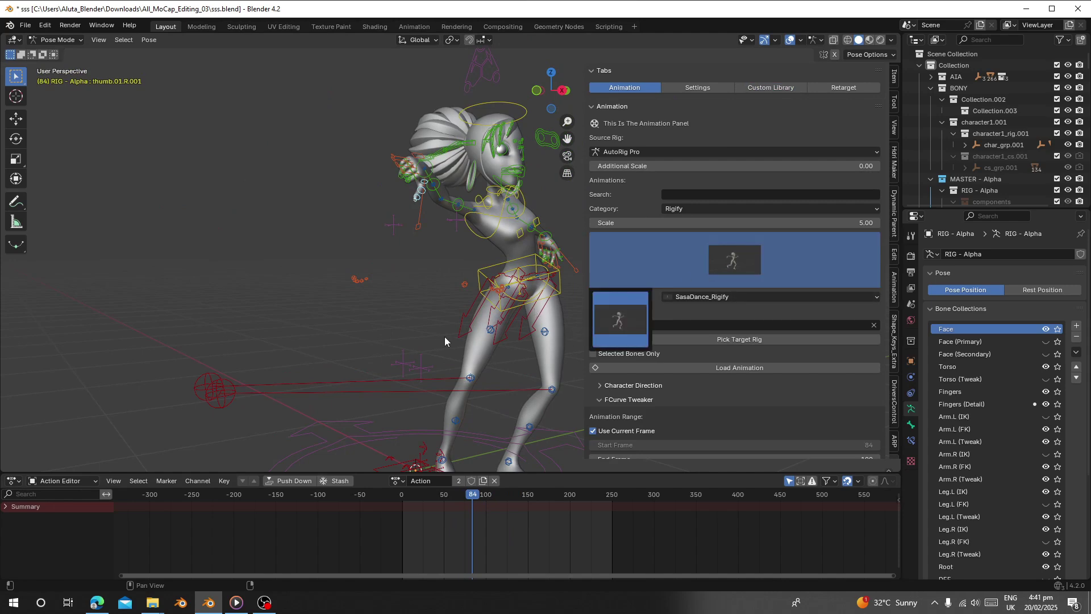
- Reset all bones of RIG - Alpha to their default pose in Pose Mode and return to Object Mode
{"action": "left_click_drag", "start_coordinate": [473, 496], "coordinate": [442, 422]}
{"action": "scroll", "coordinate": [310, 178], "scroll_direction": "down", "scroll_amount": 5}
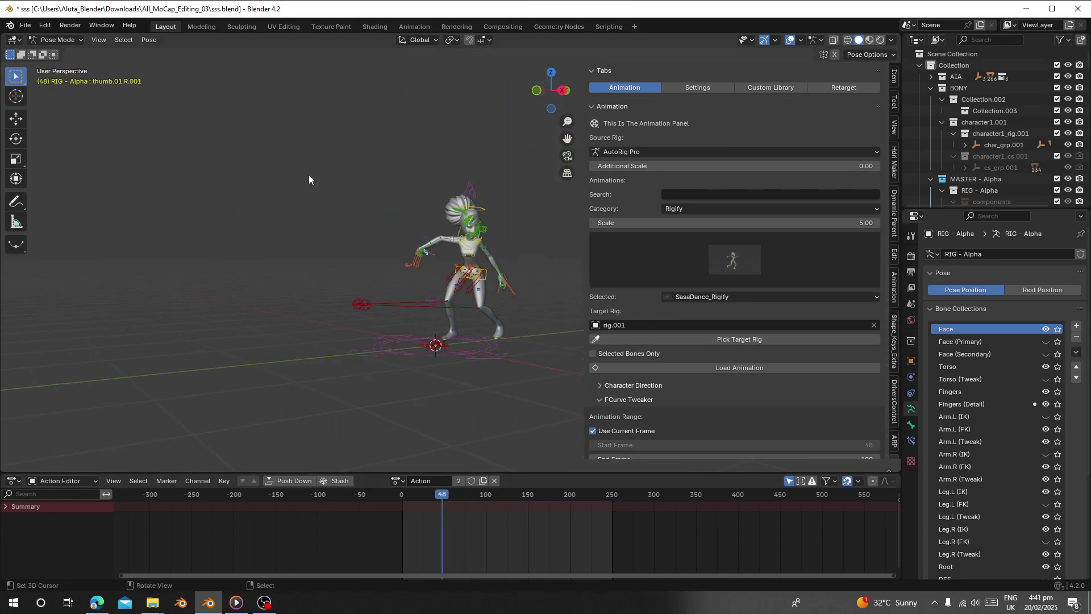
{"action": "left_click", "coordinate": [55, 41]}
{"action": "left_click", "coordinate": [57, 51]}
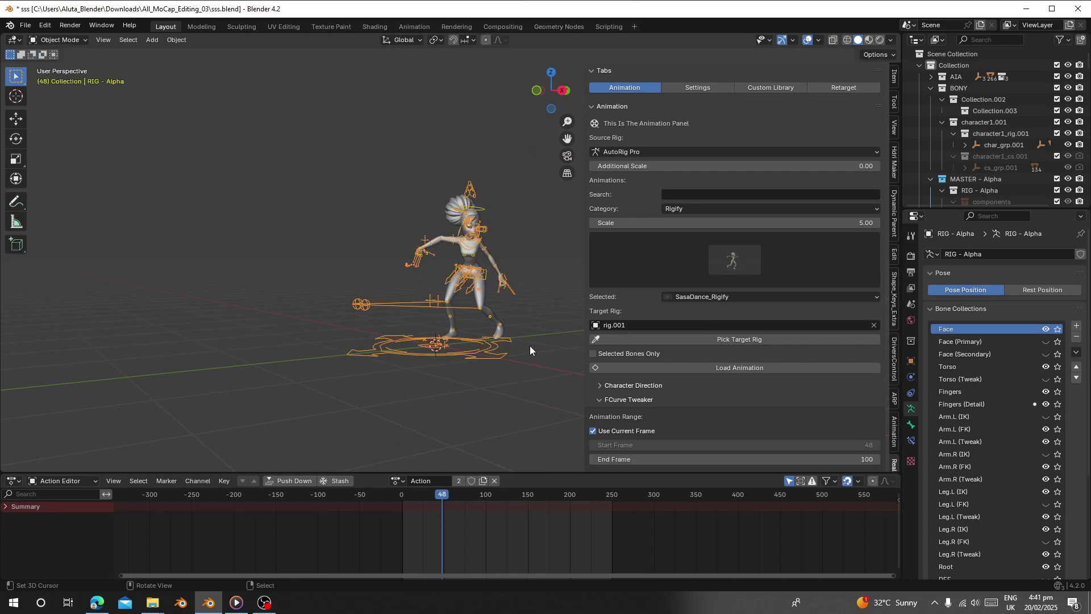
{"action": "left_click", "coordinate": [54, 43]}
{"action": "left_click", "coordinate": [53, 80]}
{"action": "key", "text": "a"}
{"action": "key", "text": "alt+g"}
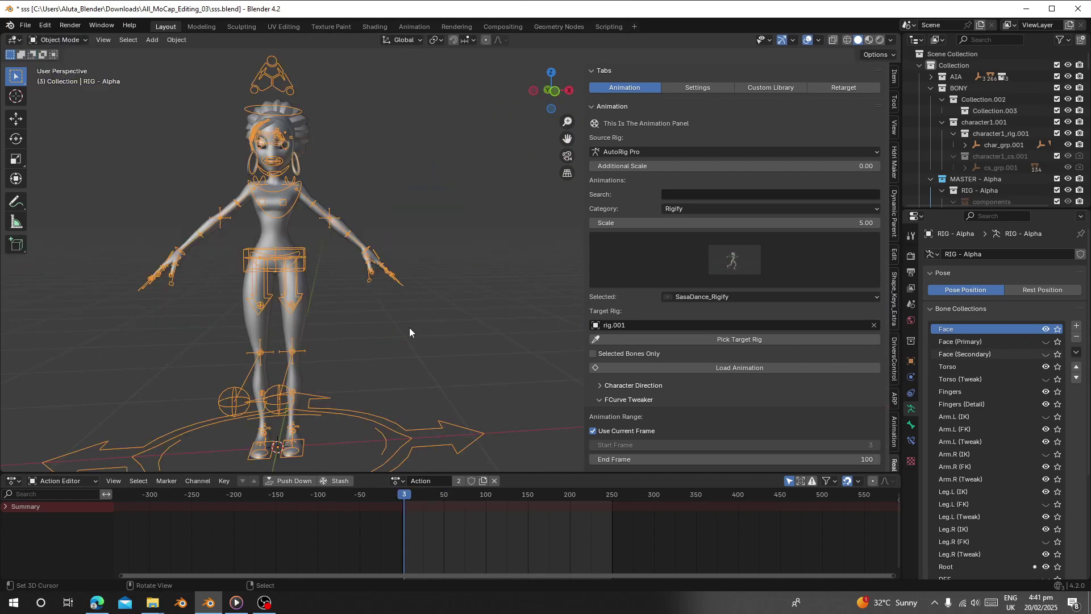
- Set the current frame to 10 and try to load the SasaDance_Rigify animation onto the existing target rig
{"action": "scroll", "coordinate": [404, 510], "scroll_direction": "up", "scroll_amount": 14}
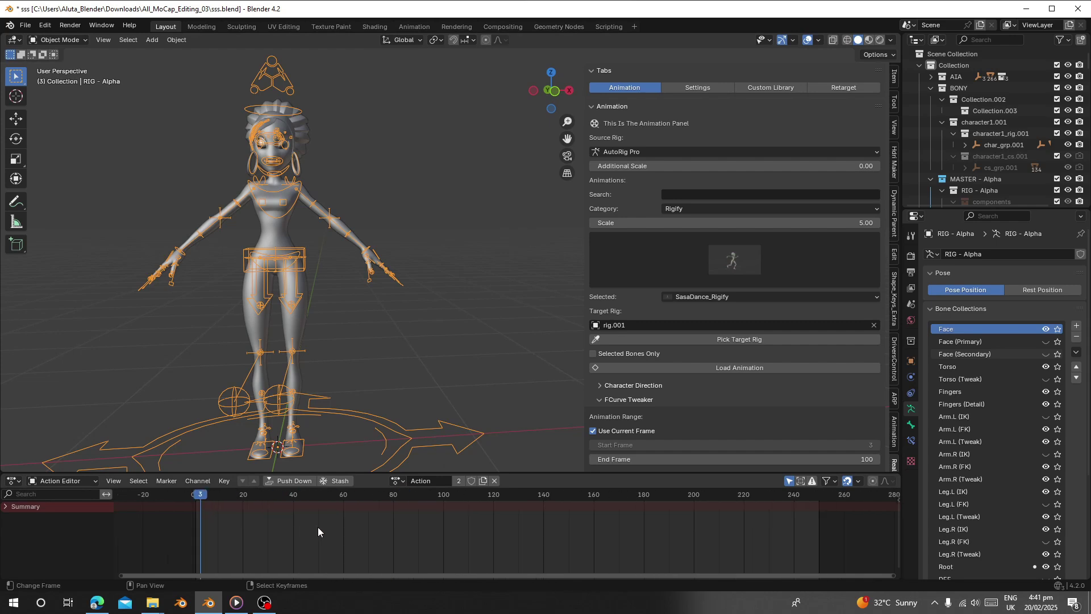
{"action": "middle_click_drag", "start_coordinate": [306, 527], "coordinate": [434, 555]}
{"action": "scroll", "coordinate": [268, 518], "scroll_direction": "up", "scroll_amount": 6}
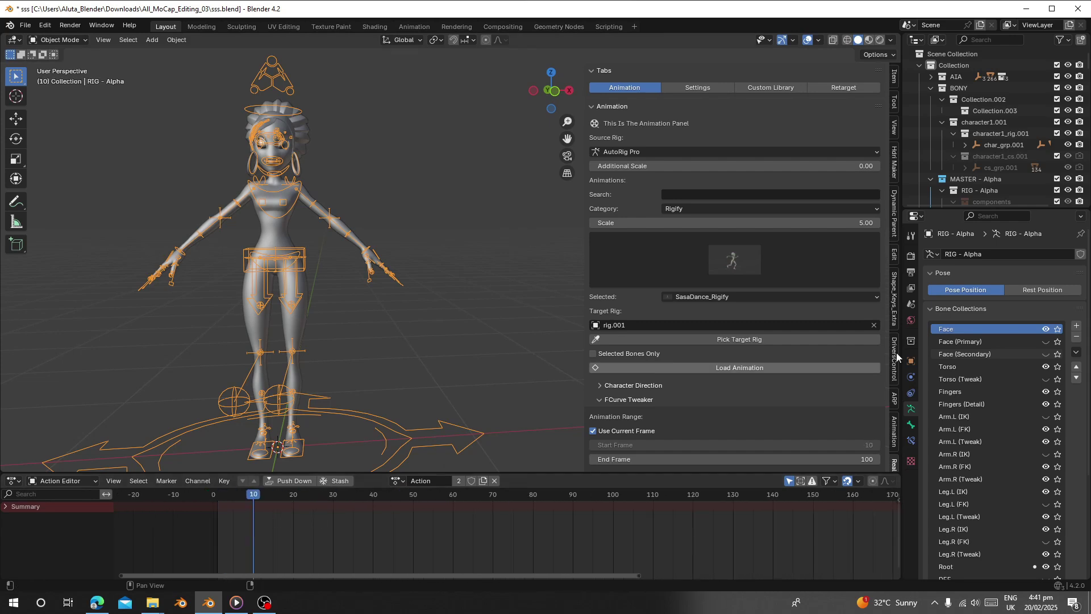
{"action": "left_click", "coordinate": [743, 368]}
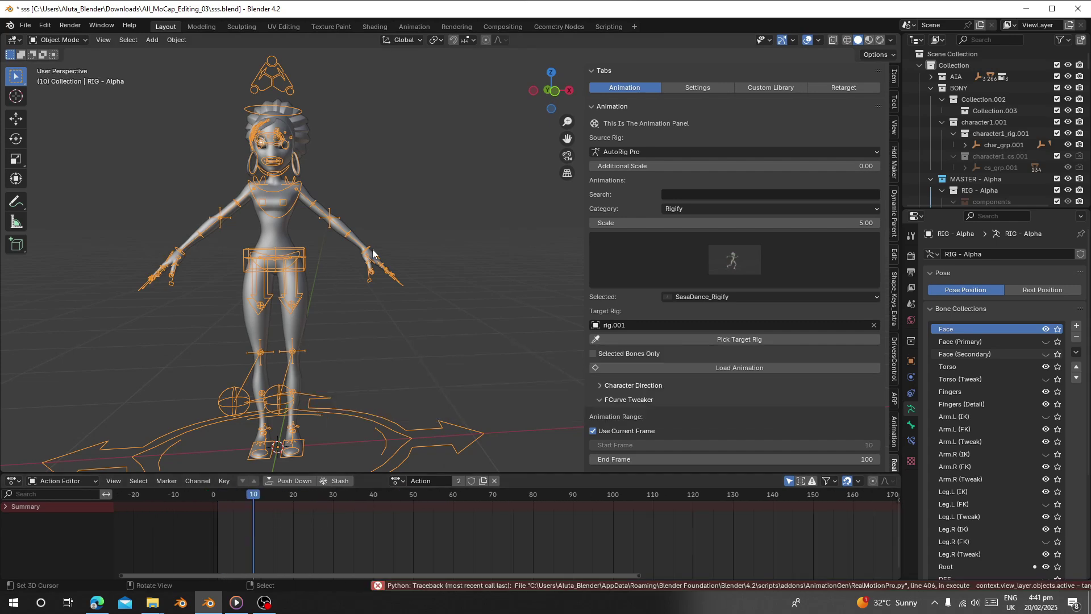
- Set the target rig to RIG - Alpha and the source rig to Rigify, and load the SasaDance_Rigify animation
{"action": "left_click", "coordinate": [682, 341]}
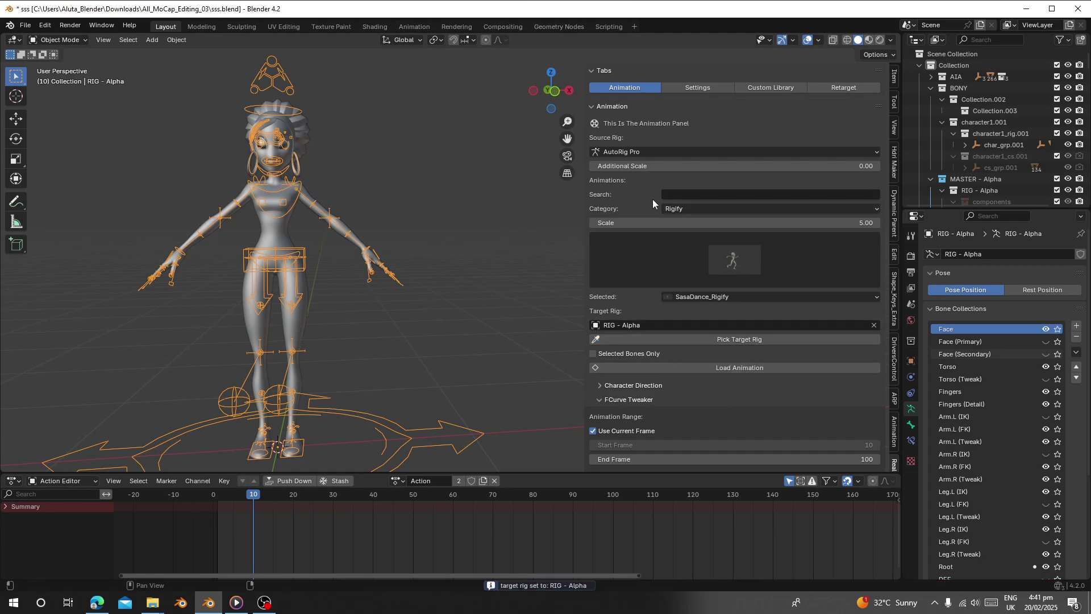
{"action": "left_click", "coordinate": [640, 146]}
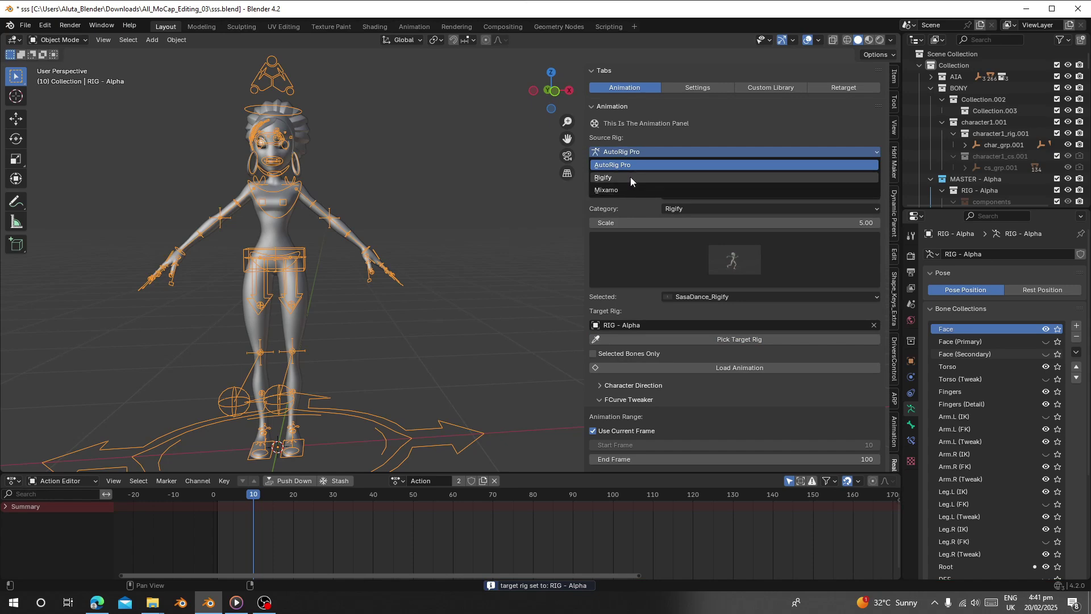
{"action": "left_click", "coordinate": [630, 176]}
{"action": "left_click", "coordinate": [634, 367]}
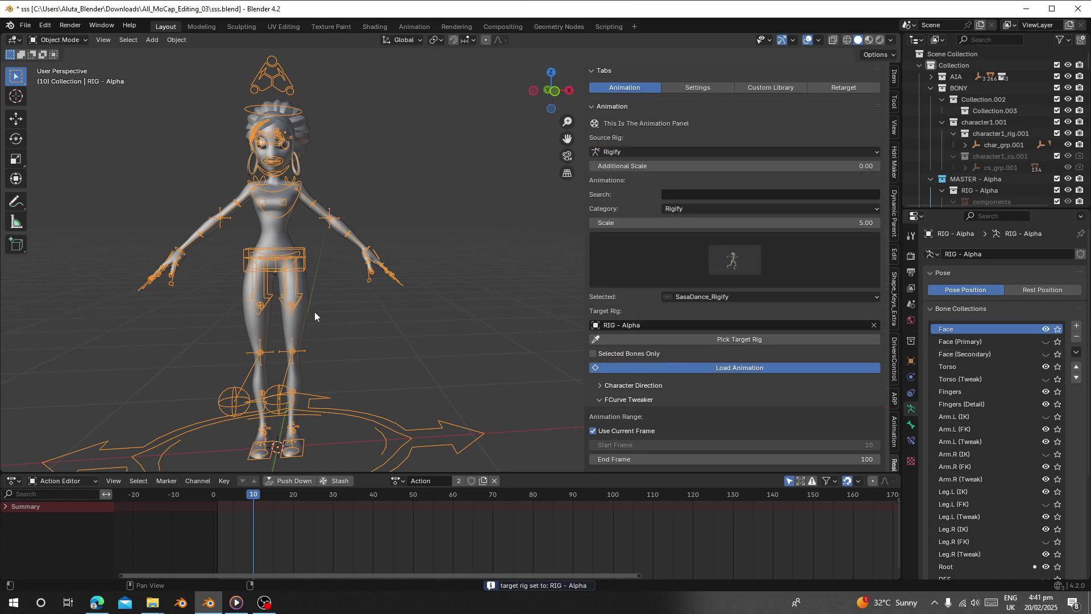
- Play back the loaded SasaDance animation on RIG - Alpha and examine it from the side
{"action": "middle_click_drag", "start_coordinate": [315, 311], "coordinate": [190, 316]}
{"action": "key", "text": "space"}
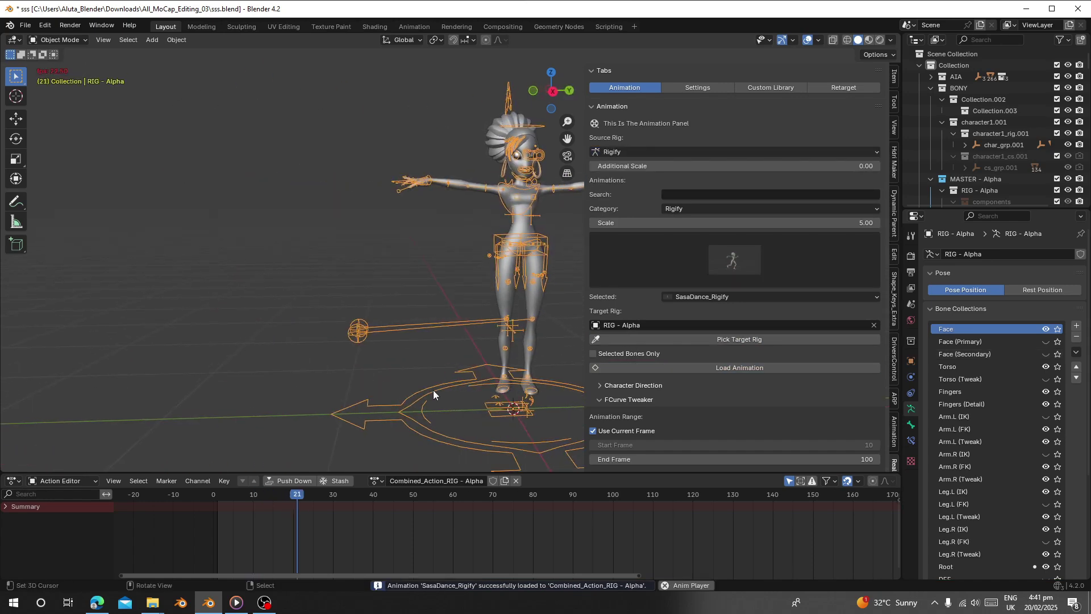
{"action": "scroll", "coordinate": [594, 384], "scroll_direction": "down", "scroll_amount": 2}
{"action": "middle_click_drag", "start_coordinate": [415, 365], "coordinate": [271, 329], "text": "shift"}
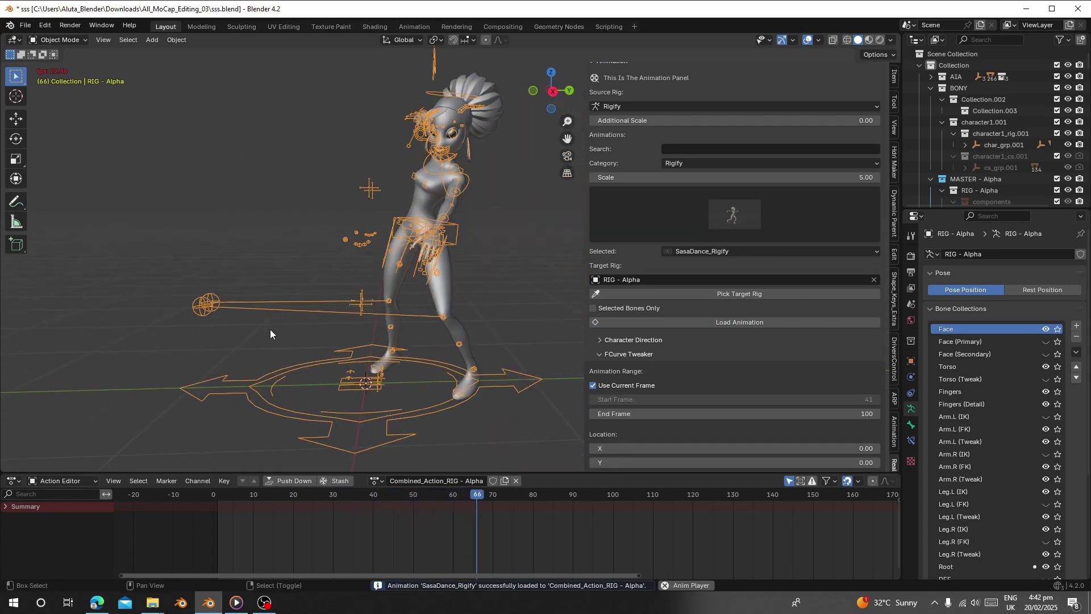
{"action": "scroll", "coordinate": [435, 401], "scroll_direction": "down", "scroll_amount": 3}
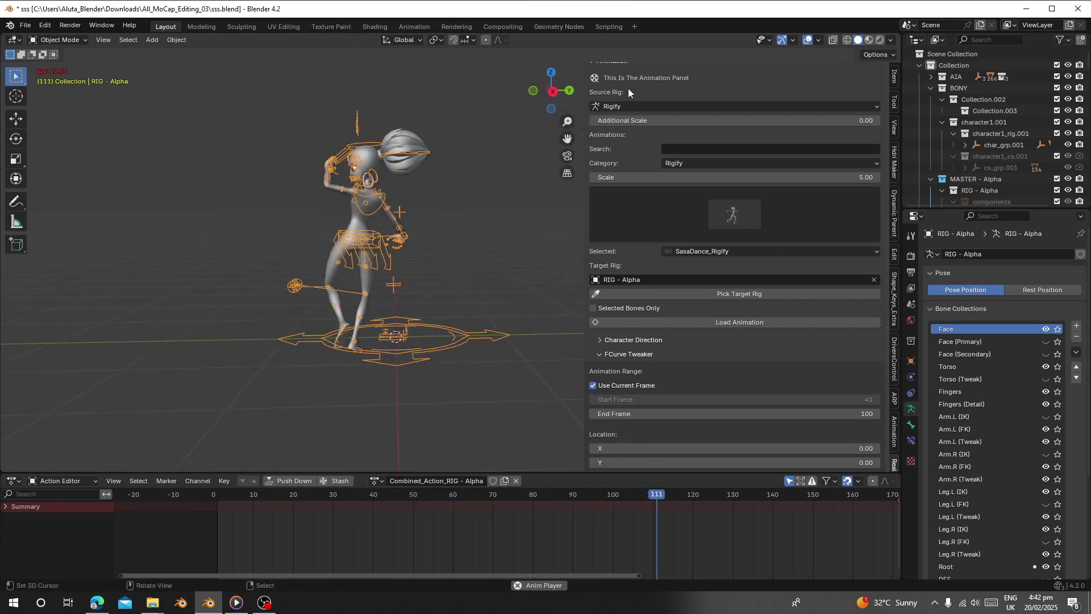
{"action": "key", "text": "space"}
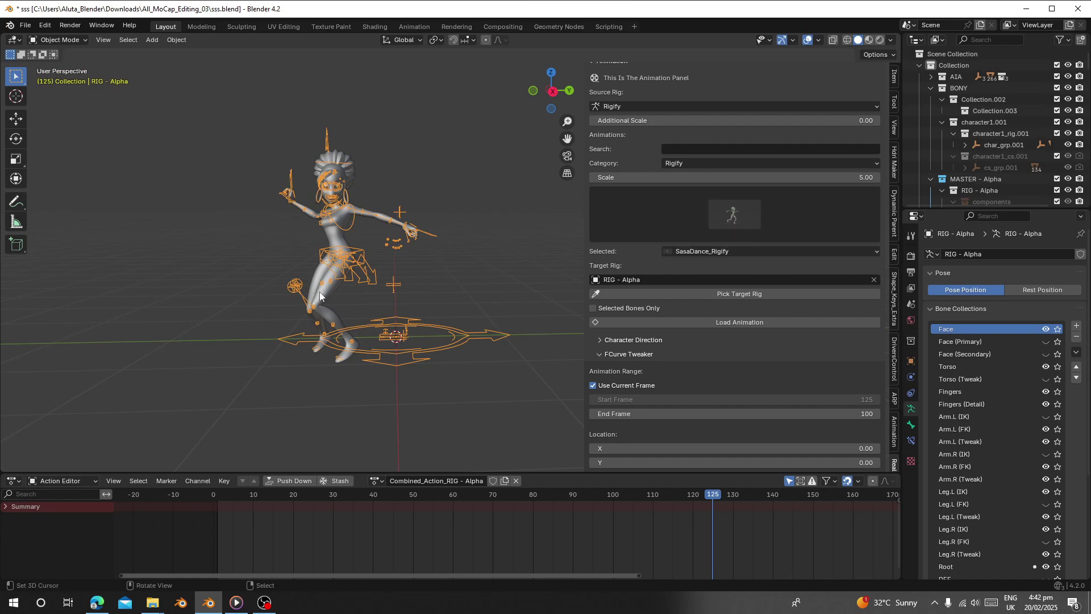
{"action": "key", "text": "space"}
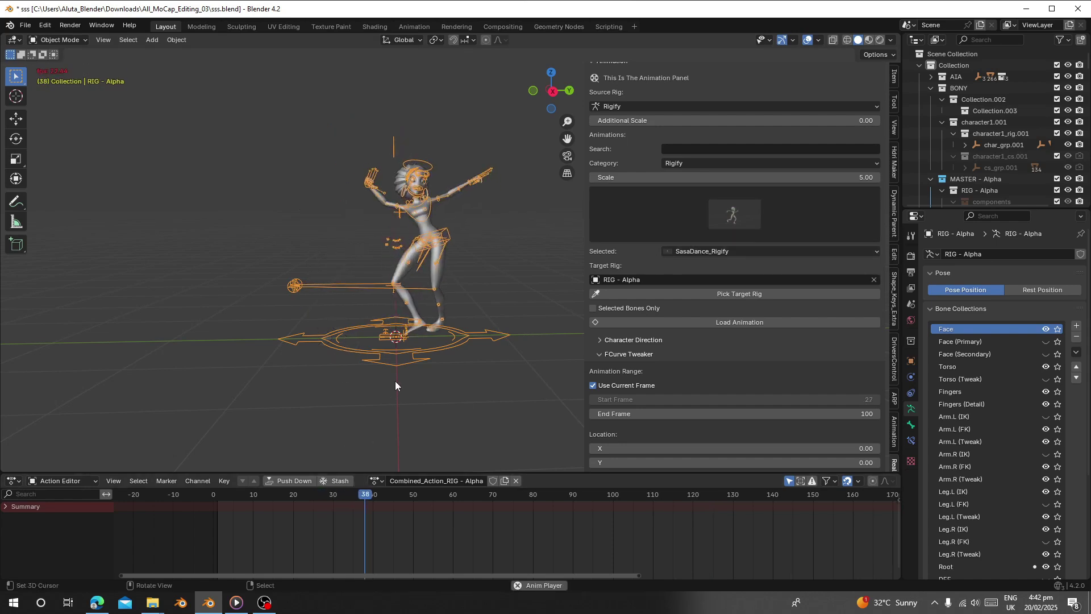